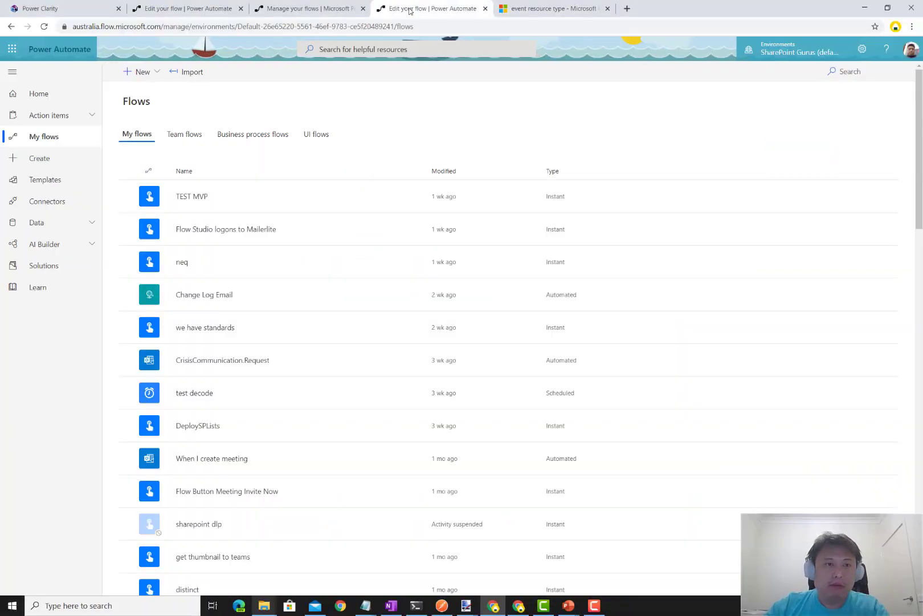
- Create a blank instant flow with the Manually trigger a flow trigger
{"action": "left_click", "coordinate": [149, 77]}
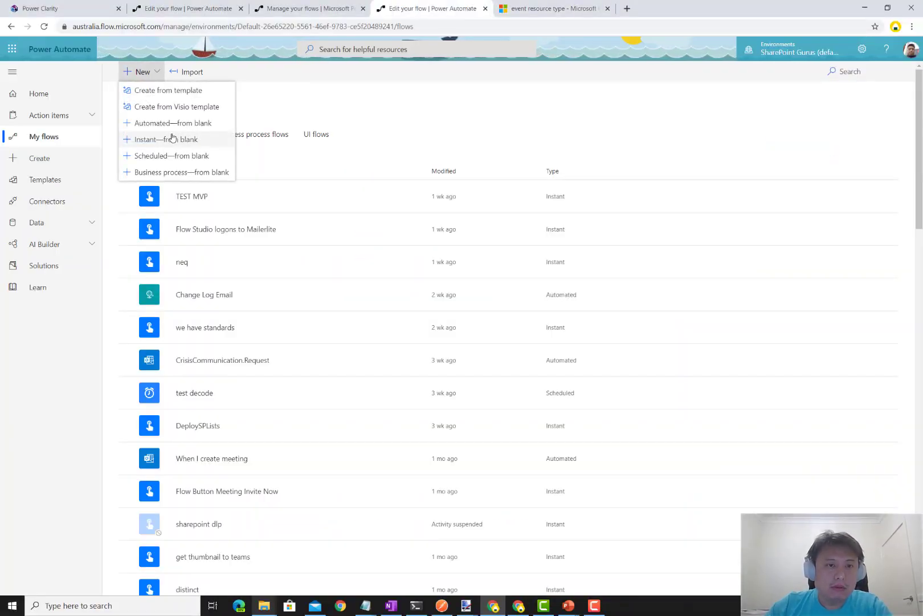
{"action": "left_click", "coordinate": [171, 140]}
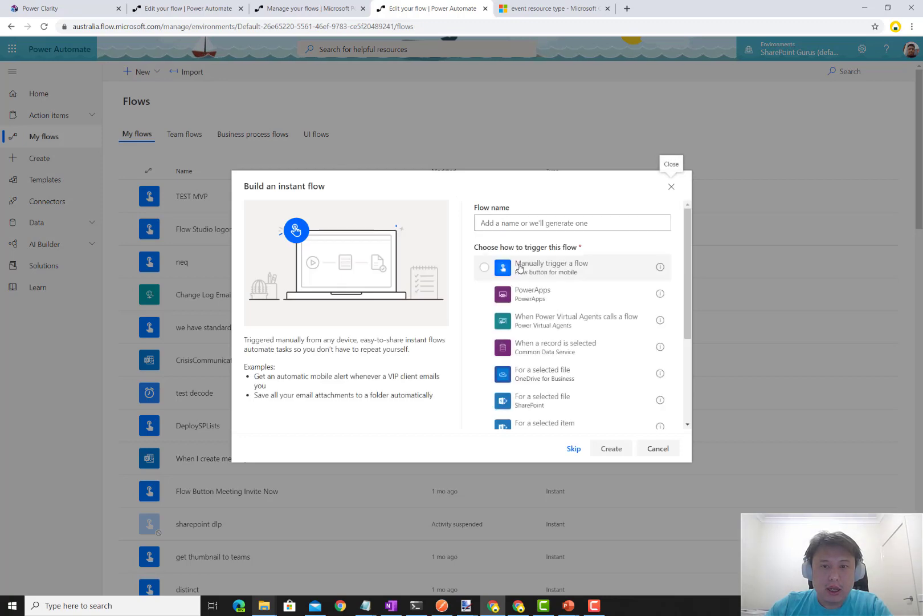
{"action": "left_click", "coordinate": [530, 268]}
{"action": "left_click", "coordinate": [605, 449]}
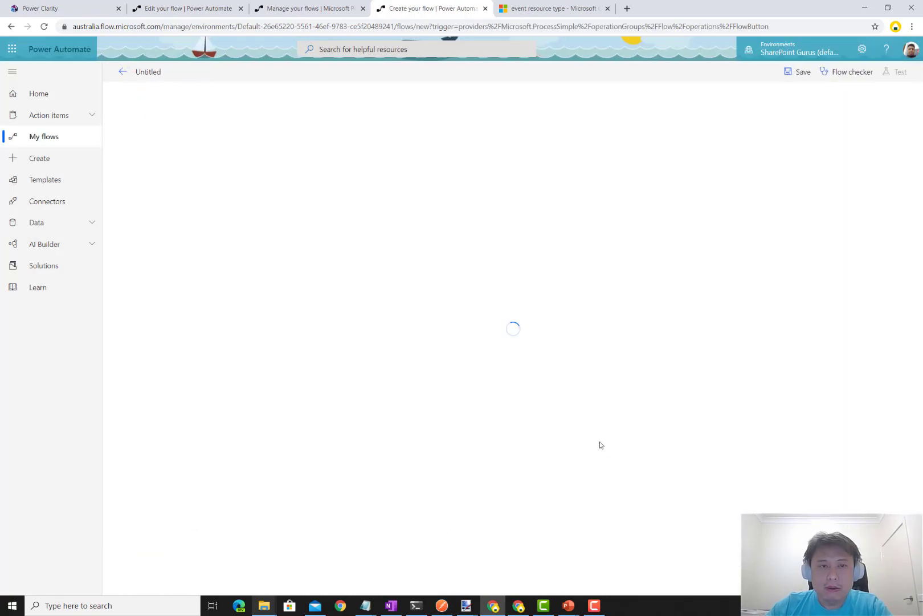
- Add an Email input to the manual trigger and collapse the trigger card
{"action": "left_click", "coordinate": [437, 108]}
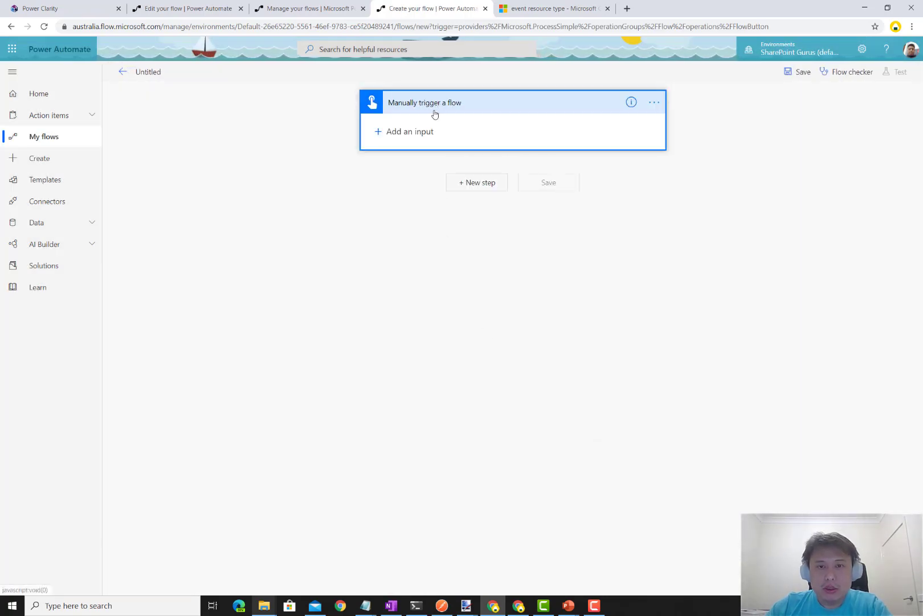
{"action": "left_click", "coordinate": [410, 131]}
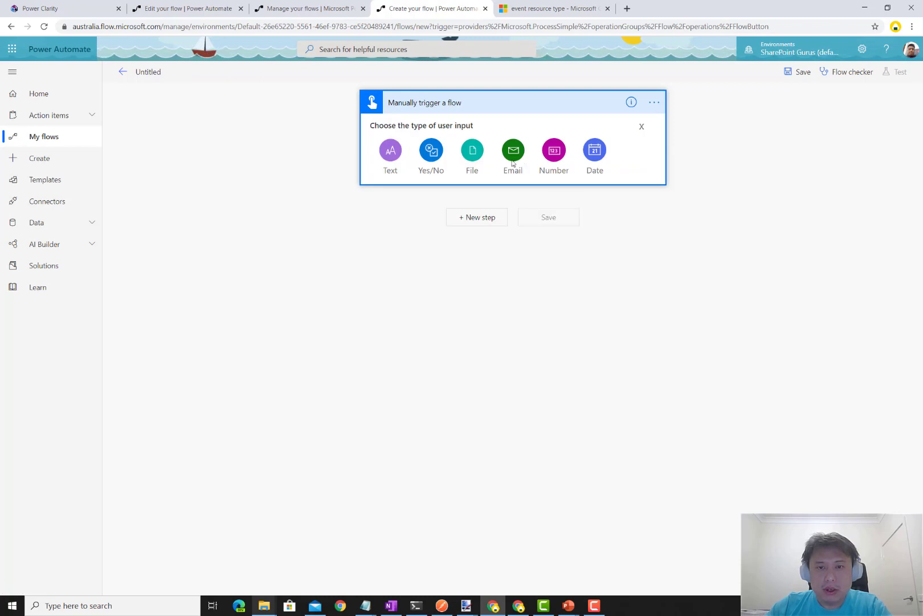
{"action": "left_click", "coordinate": [511, 154]}
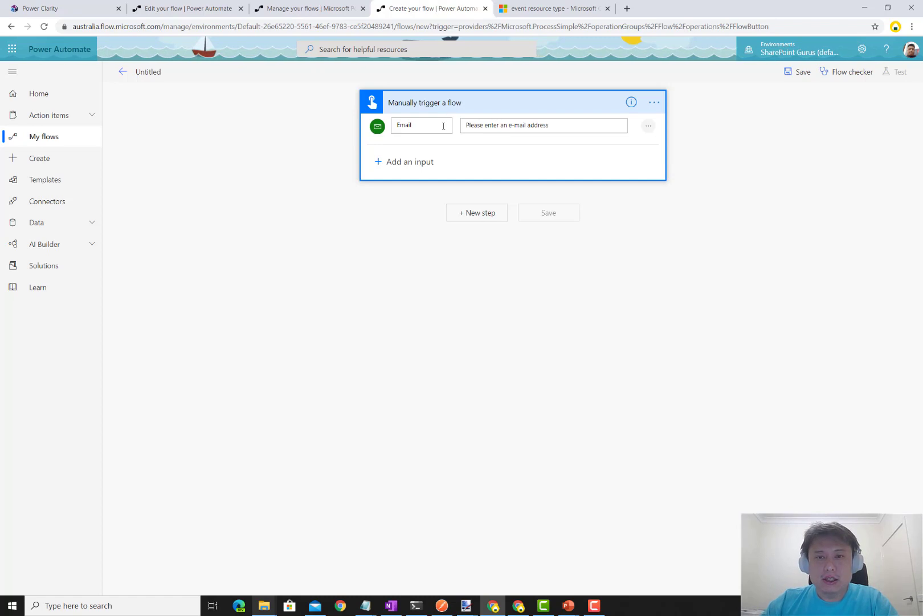
{"action": "left_click", "coordinate": [474, 213]}
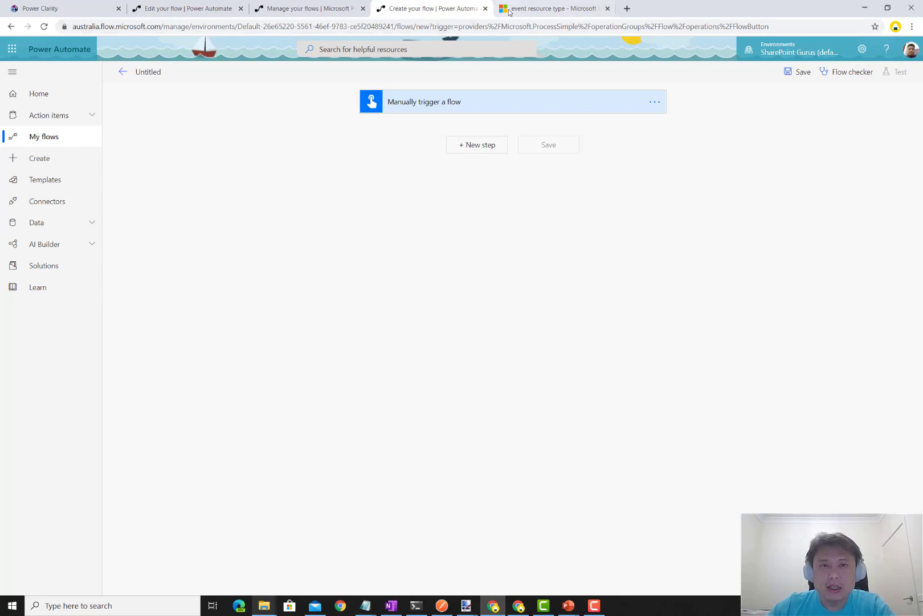
- Switch to the Microsoft Graph event resource type documentation tab
{"action": "left_click", "coordinate": [525, 10]}
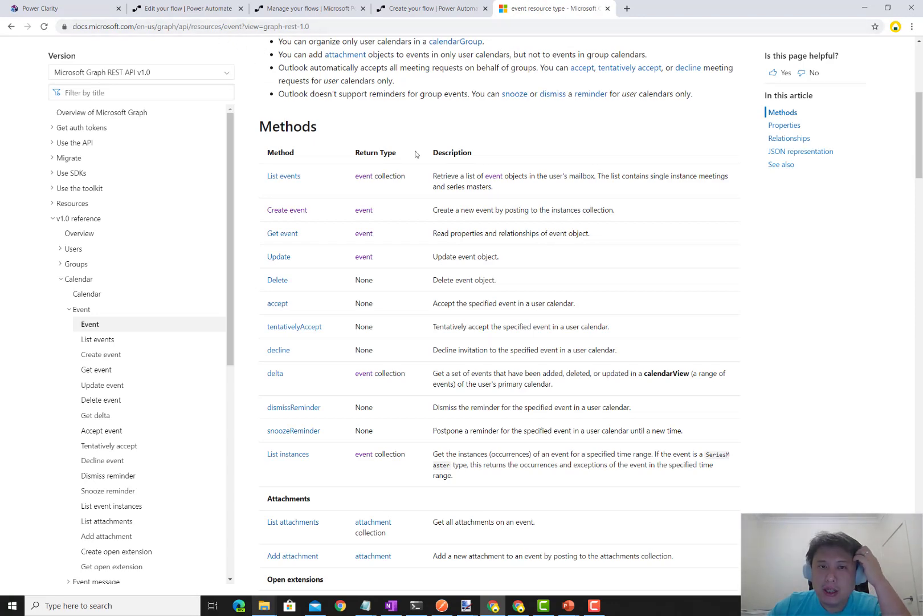
{"action": "scroll", "coordinate": [415, 154], "scroll_direction": "up", "scroll_amount": 5}
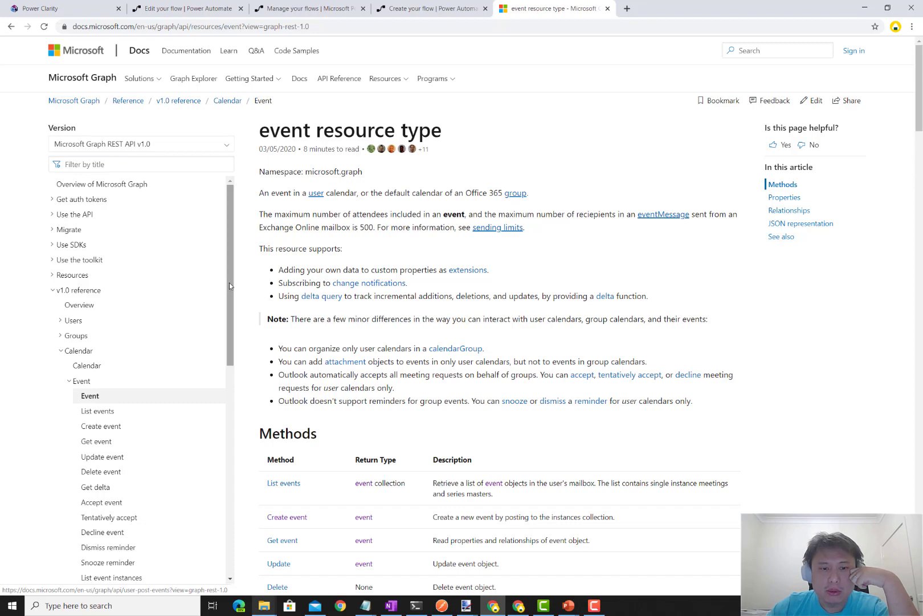
{"action": "scroll", "coordinate": [376, 393], "scroll_direction": "down", "scroll_amount": 12}
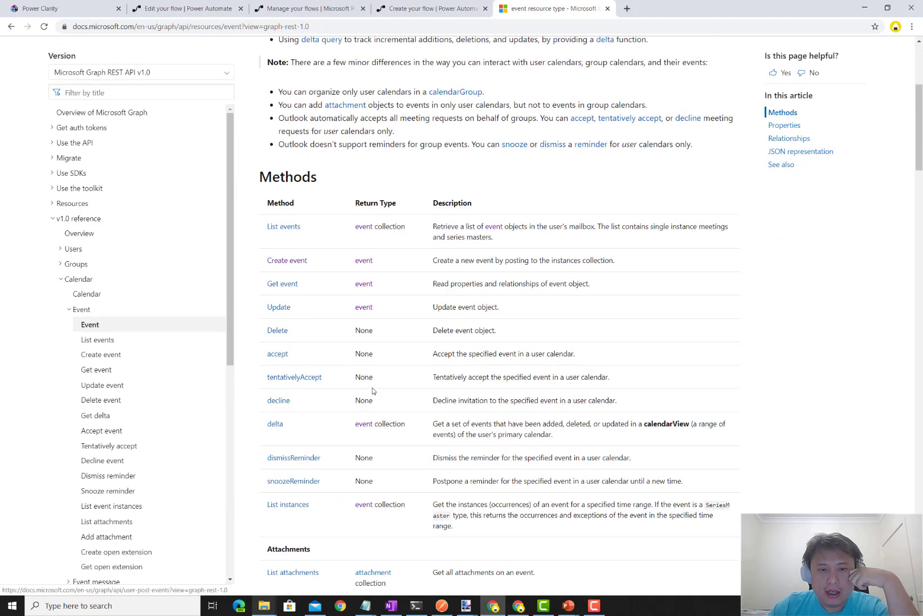
{"action": "scroll", "coordinate": [374, 392], "scroll_direction": "up", "scroll_amount": 10}
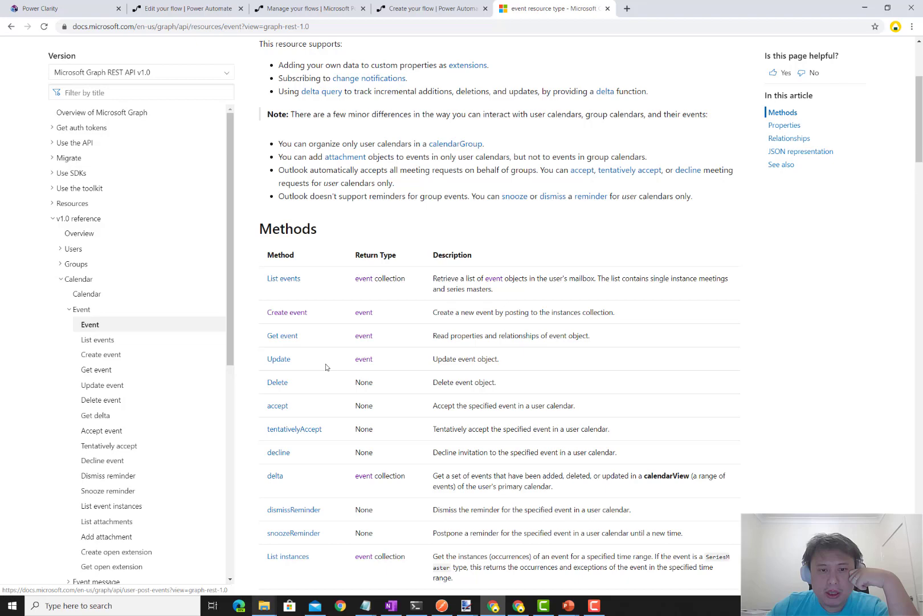
- Open the Create event documentation and search it for 'online'
{"action": "left_click", "coordinate": [290, 313]}
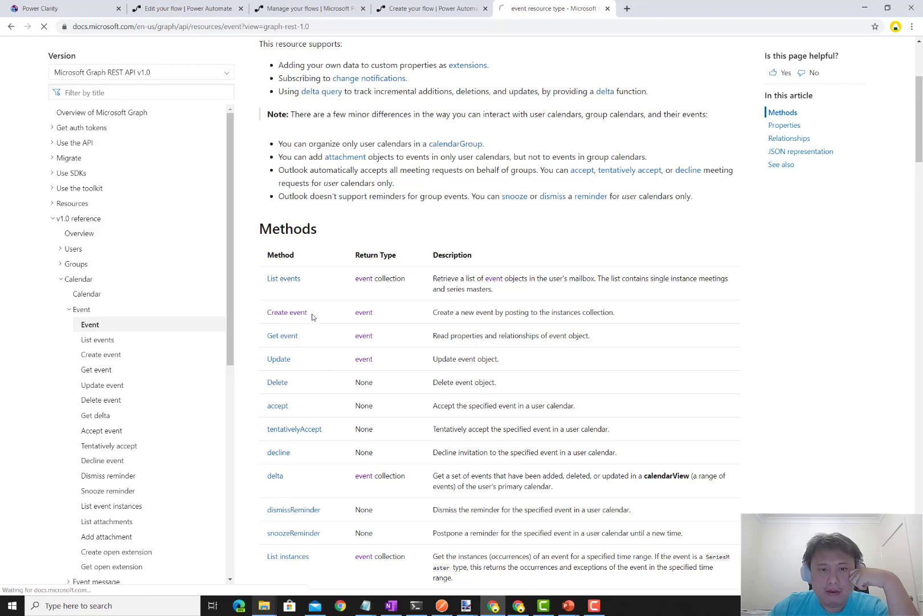
{"action": "scroll", "coordinate": [456, 354], "scroll_direction": "down", "scroll_amount": 8}
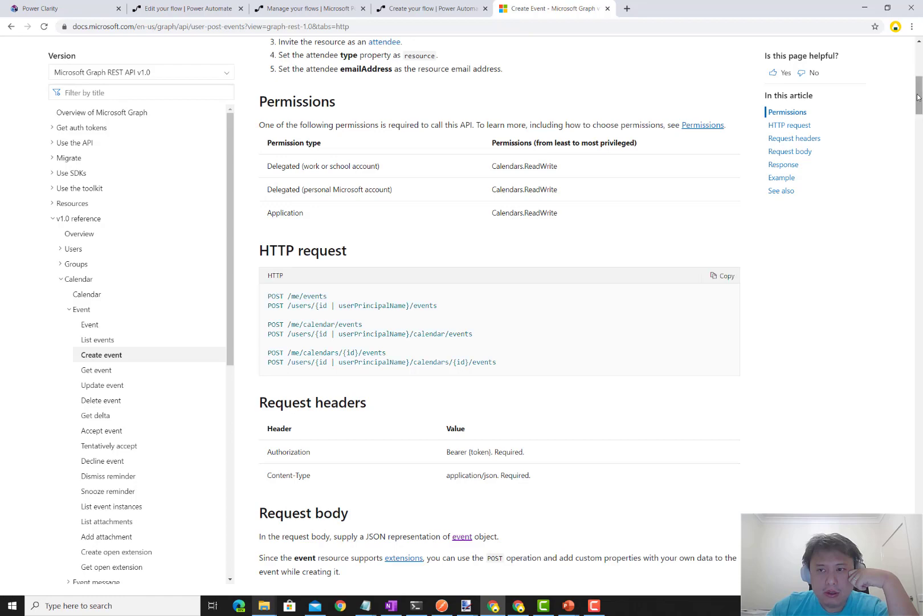
{"action": "left_click_drag", "start_coordinate": [917, 100], "coordinate": [910, 258]}
{"action": "scroll", "coordinate": [910, 261], "scroll_direction": "down", "scroll_amount": 15}
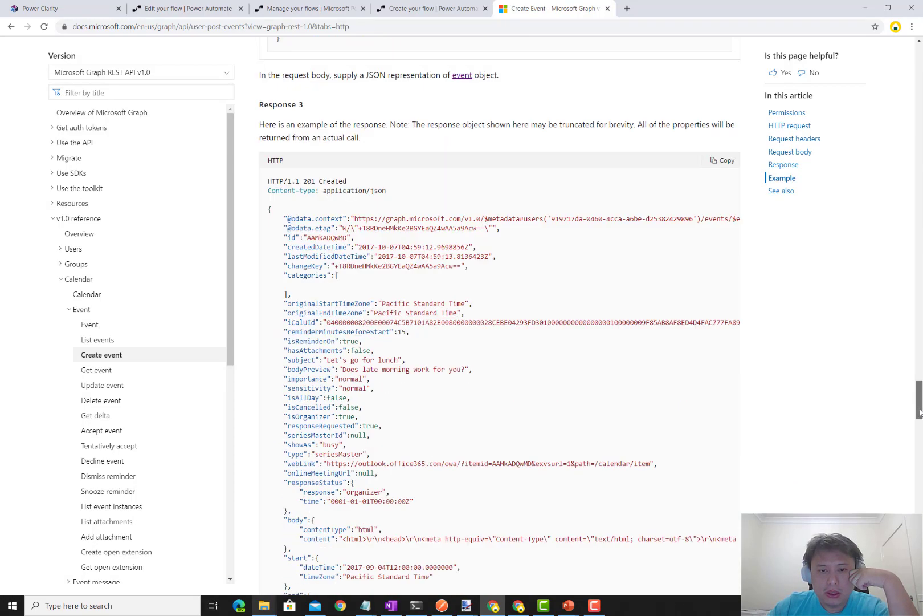
{"action": "key", "text": "ctrl+f"}
{"action": "type", "text": "online"}
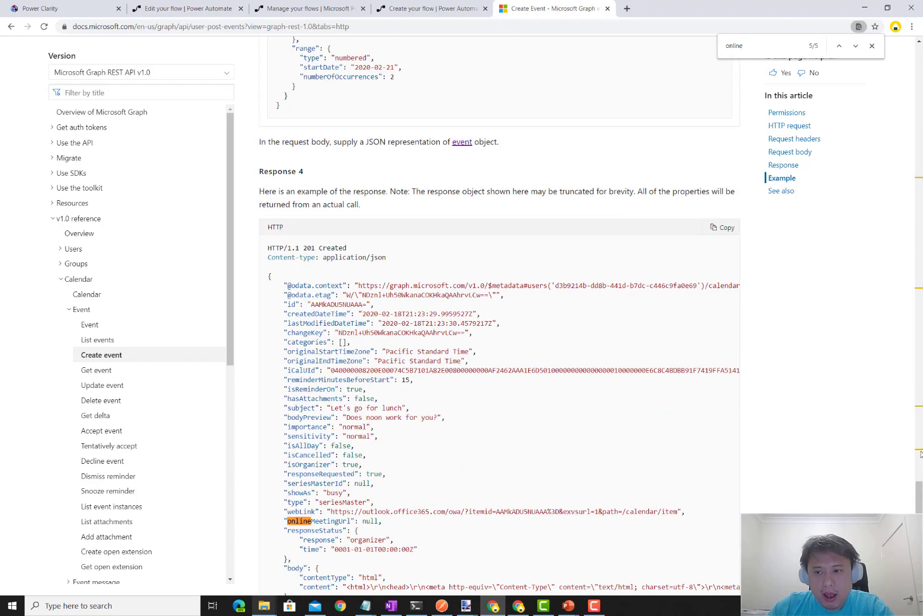
{"action": "scroll", "coordinate": [902, 136], "scroll_direction": "up", "scroll_amount": 12}
{"action": "scroll", "coordinate": [901, 135], "scroll_direction": "up", "scroll_amount": 20}
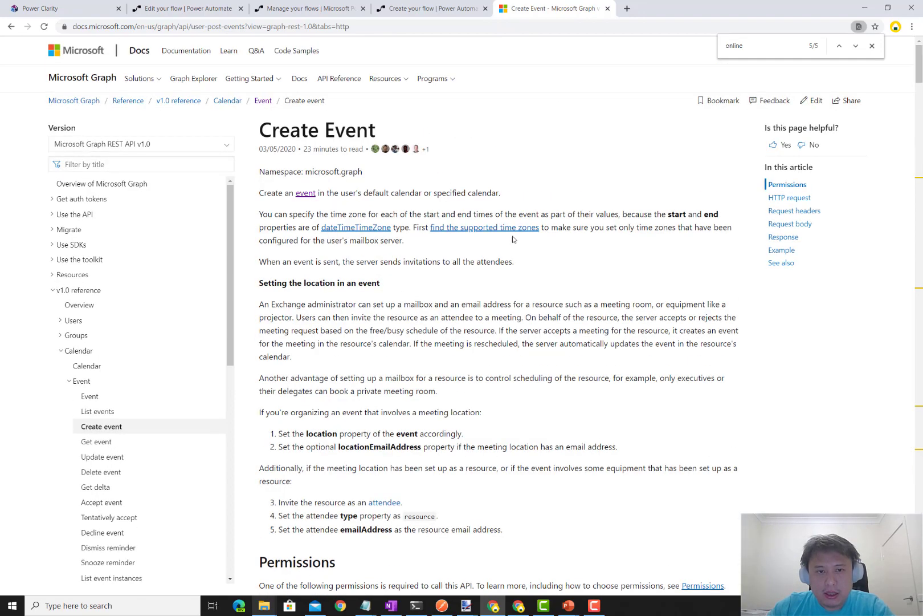
{"action": "scroll", "coordinate": [301, 145], "scroll_direction": "down", "scroll_amount": 1}
- Return to the event resource type page and read the onlineMeetingUrl property description
{"action": "left_click", "coordinate": [305, 142]}
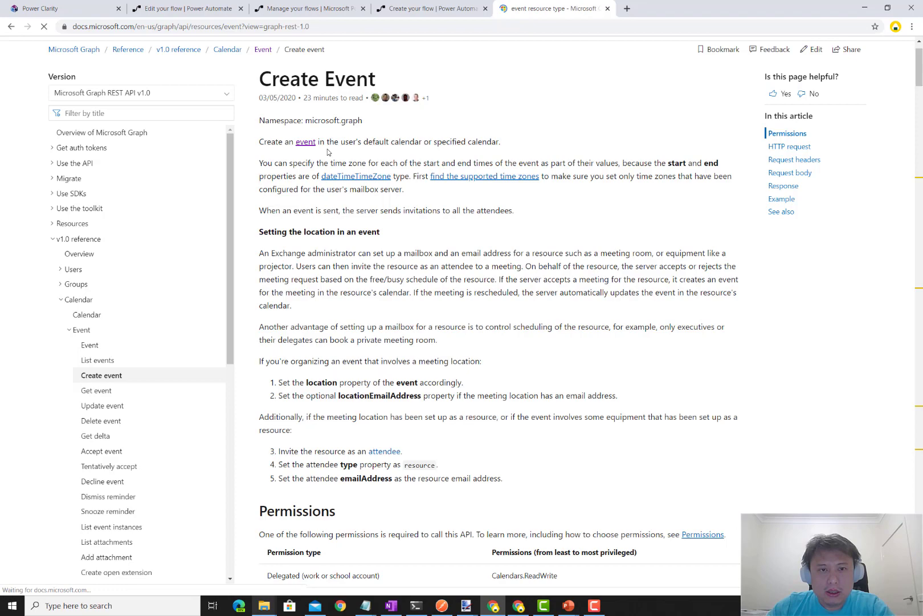
{"action": "scroll", "coordinate": [406, 228], "scroll_direction": "down", "scroll_amount": 5}
{"action": "scroll", "coordinate": [407, 228], "scroll_direction": "down", "scroll_amount": 9}
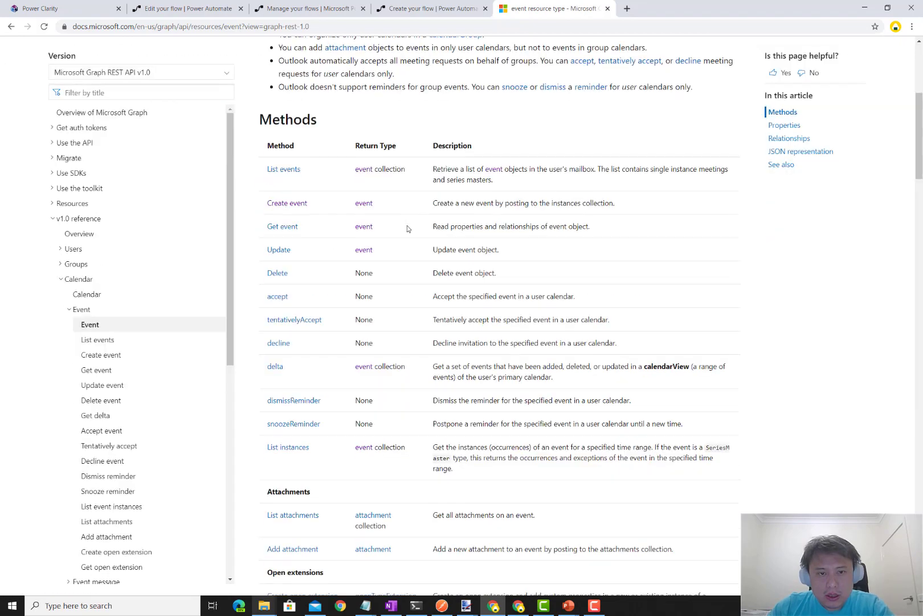
{"action": "scroll", "coordinate": [385, 290], "scroll_direction": "down", "scroll_amount": 5}
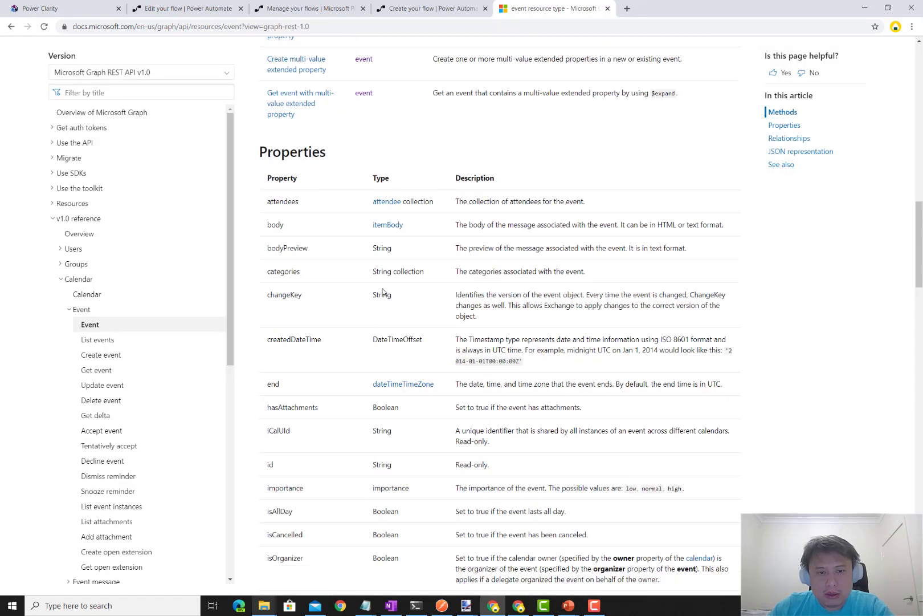
{"action": "scroll", "coordinate": [327, 305], "scroll_direction": "down", "scroll_amount": 2}
{"action": "scroll", "coordinate": [326, 305], "scroll_direction": "down", "scroll_amount": 3}
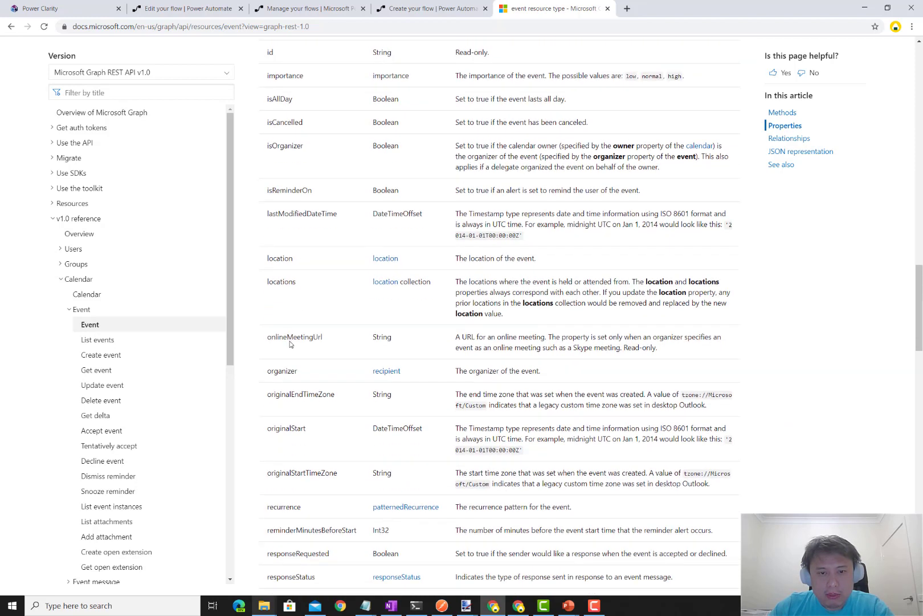
{"action": "double_click", "coordinate": [291, 338]}
{"action": "left_click_drag", "start_coordinate": [656, 351], "coordinate": [440, 331]}
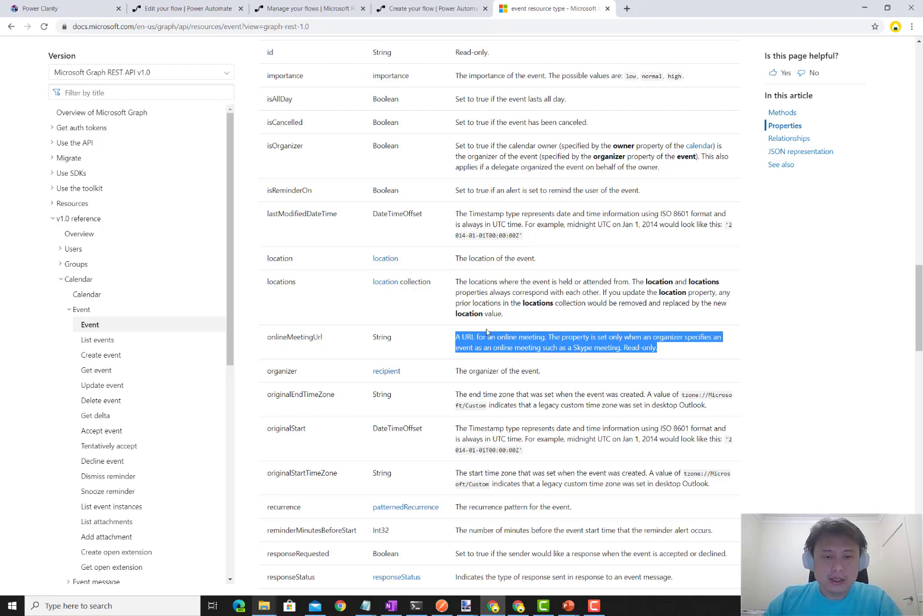
{"action": "left_click", "coordinate": [501, 340]}
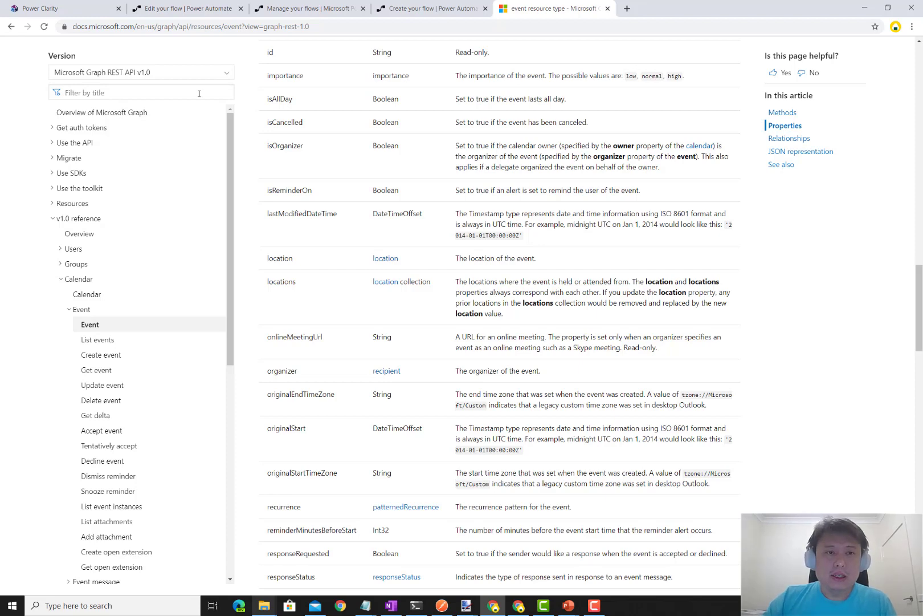
- Switch the event resource type documentation to the beta API version
{"action": "left_click", "coordinate": [181, 77]}
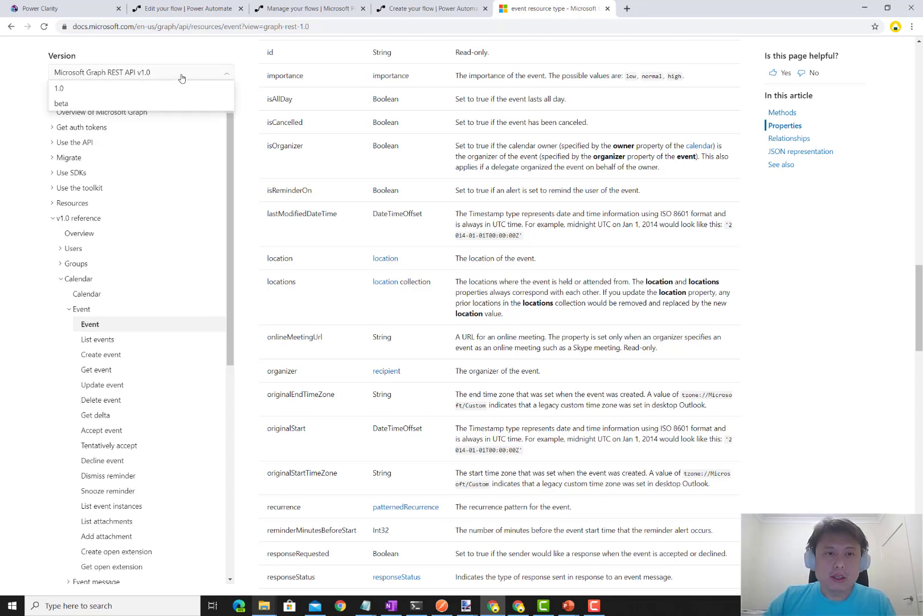
{"action": "left_click", "coordinate": [136, 106]}
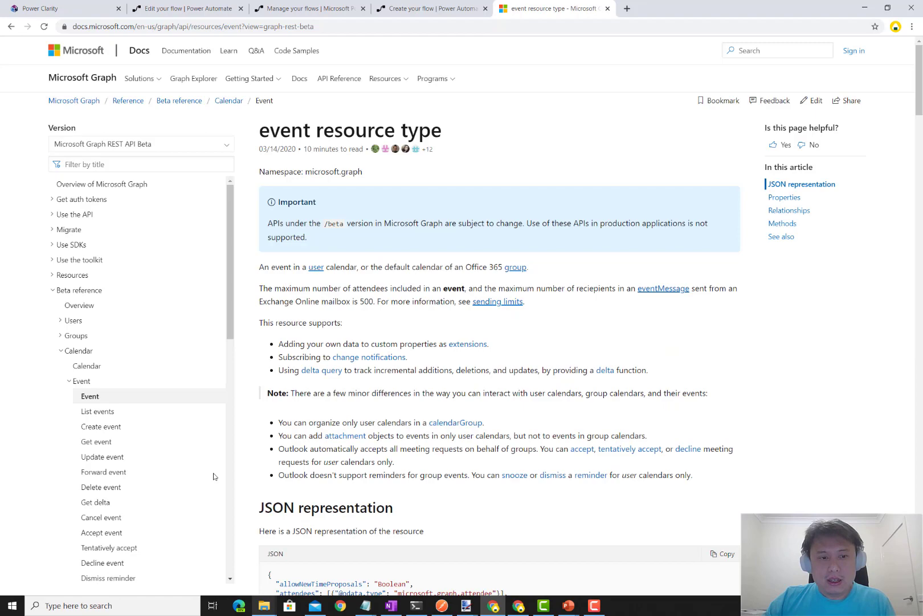
{"action": "scroll", "coordinate": [401, 409], "scroll_direction": "down", "scroll_amount": 3}
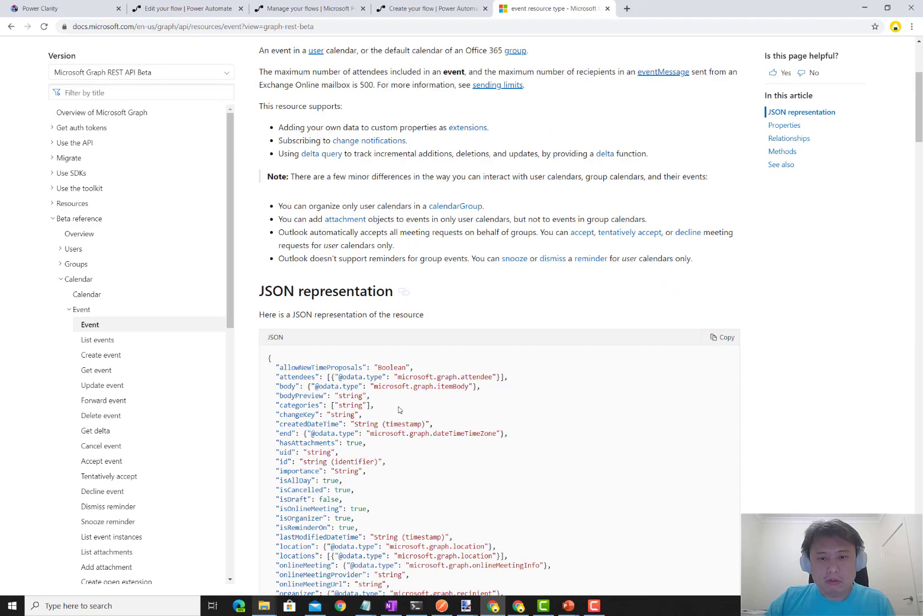
{"action": "scroll", "coordinate": [399, 409], "scroll_direction": "down", "scroll_amount": 7}
{"action": "scroll", "coordinate": [315, 259], "scroll_direction": "up", "scroll_amount": 3}
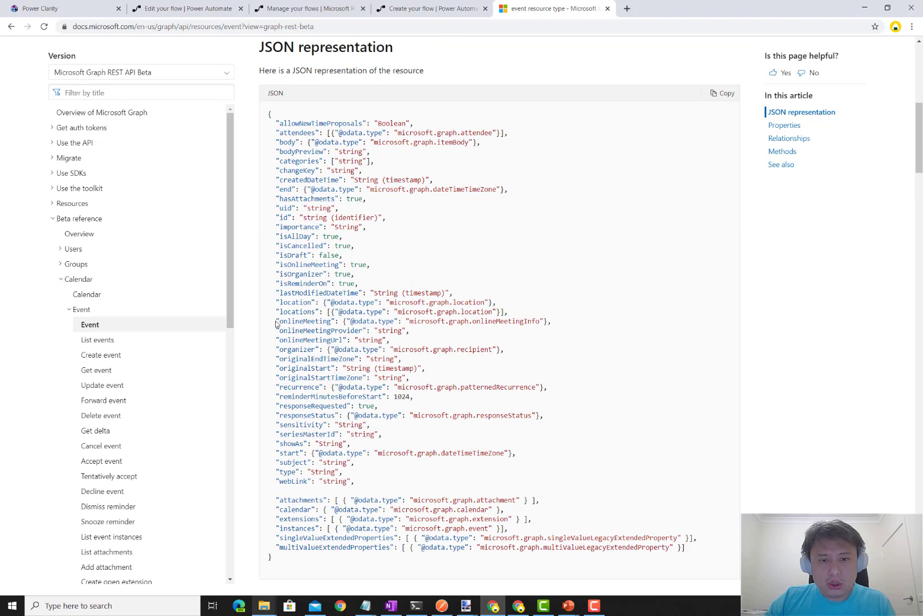
- Highlight the onlineMeeting, onlineMeetingUrl, onlineMeetingProvider and isOnlineMeeting lines in the JSON representation
{"action": "left_click_drag", "start_coordinate": [276, 324], "coordinate": [331, 322]}
{"action": "left_click_drag", "start_coordinate": [277, 338], "coordinate": [435, 342]}
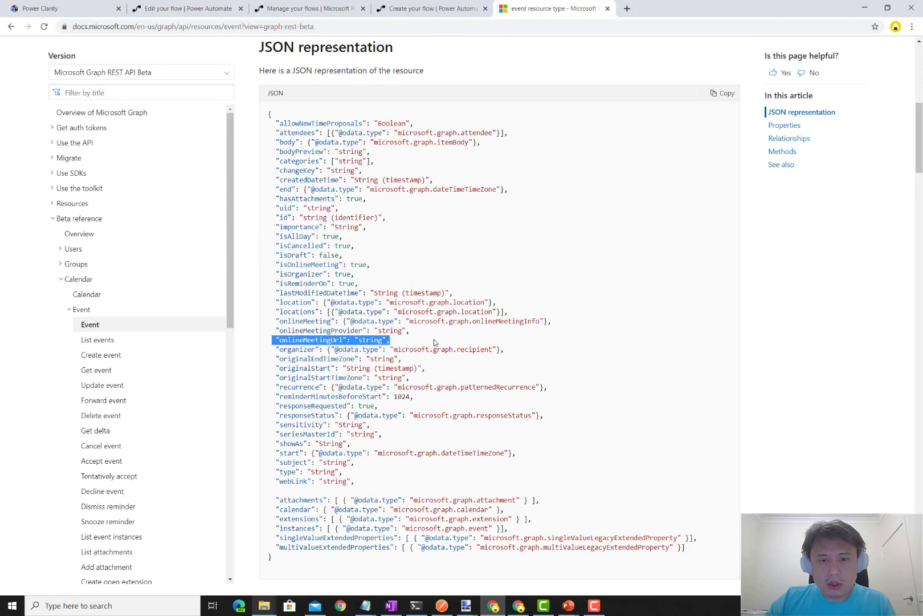
{"action": "left_click_drag", "start_coordinate": [276, 319], "coordinate": [404, 338]}
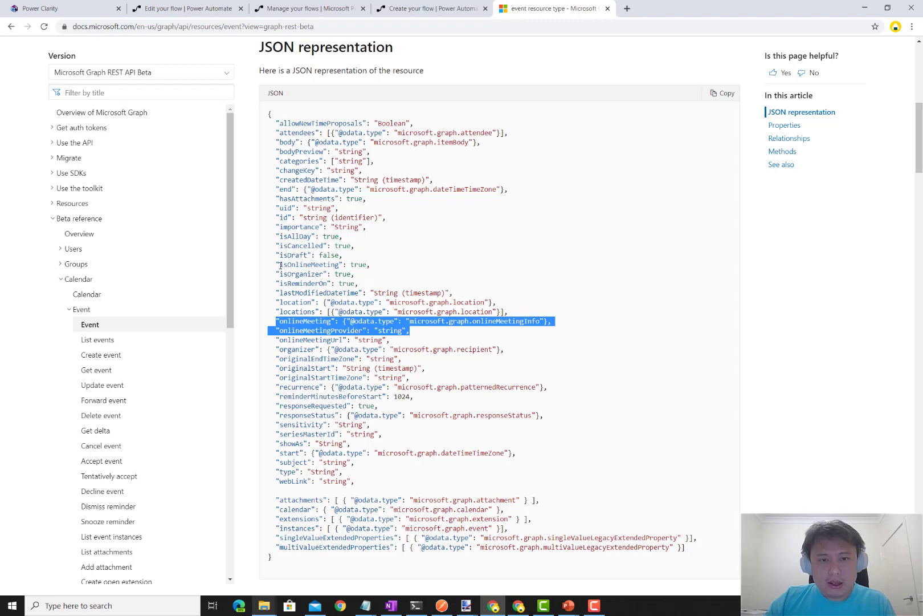
{"action": "left_click_drag", "start_coordinate": [273, 265], "coordinate": [406, 266]}
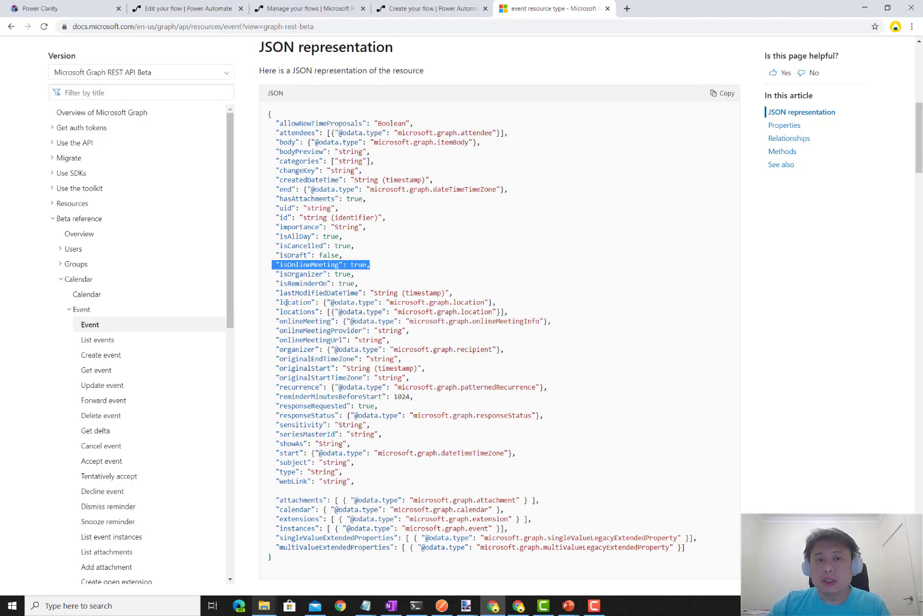
{"action": "scroll", "coordinate": [316, 309], "scroll_direction": "down", "scroll_amount": 1}
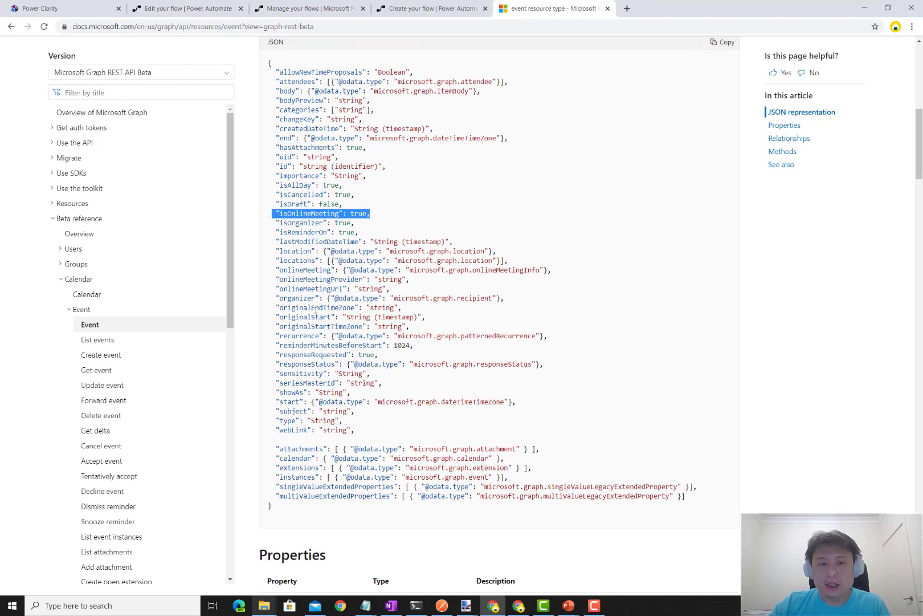
- Open the beta Create event page and go to its Examples section
{"action": "left_click", "coordinate": [98, 359]}
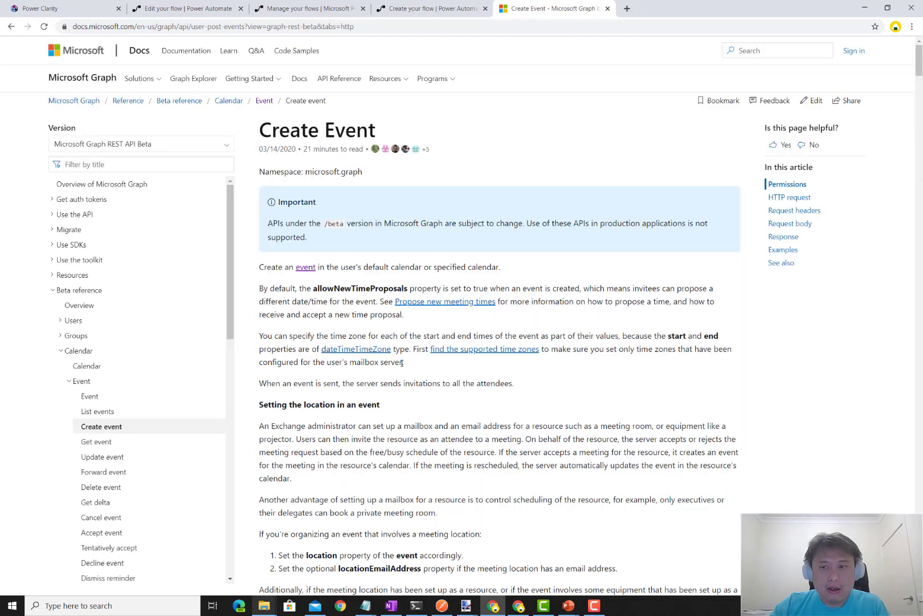
{"action": "scroll", "coordinate": [455, 364], "scroll_direction": "down", "scroll_amount": 4}
{"action": "scroll", "coordinate": [455, 364], "scroll_direction": "down", "scroll_amount": 4}
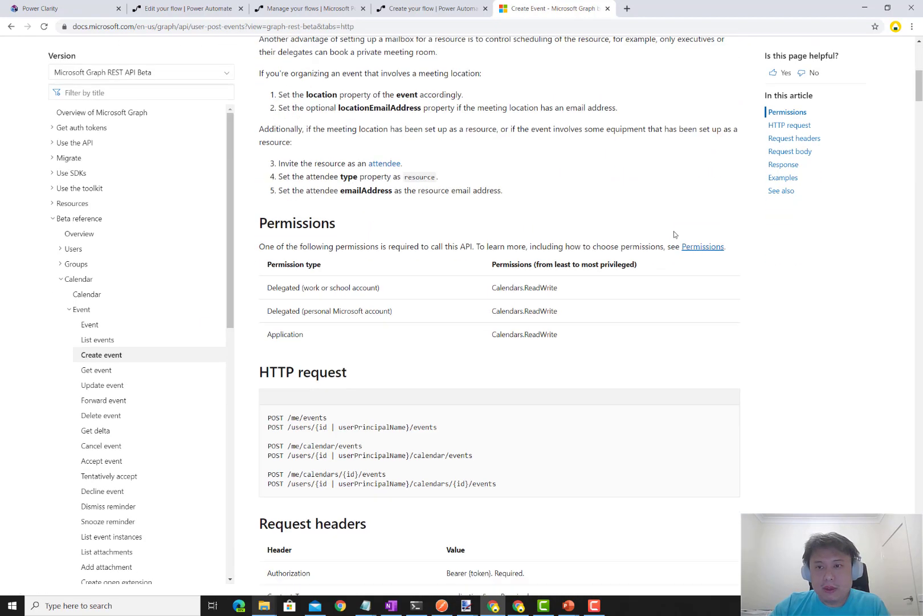
{"action": "left_click", "coordinate": [792, 184]}
{"action": "left_click_drag", "start_coordinate": [918, 122], "coordinate": [919, 443]}
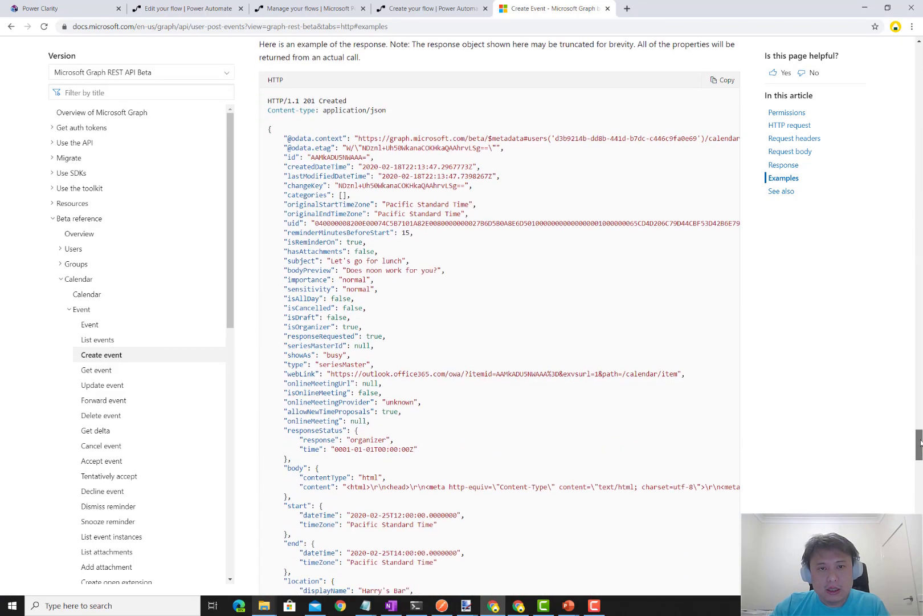
{"action": "scroll", "coordinate": [595, 414], "scroll_direction": "down", "scroll_amount": 2}
{"action": "scroll", "coordinate": [595, 413], "scroll_direction": "down", "scroll_amount": 10}
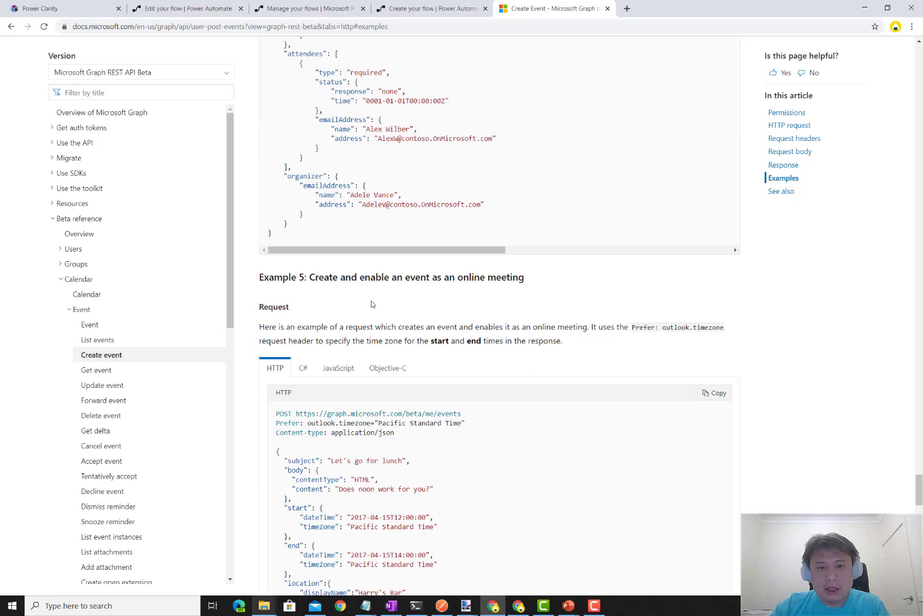
{"action": "scroll", "coordinate": [371, 305], "scroll_direction": "down", "scroll_amount": 3}
{"action": "scroll", "coordinate": [358, 300], "scroll_direction": "down", "scroll_amount": 2}
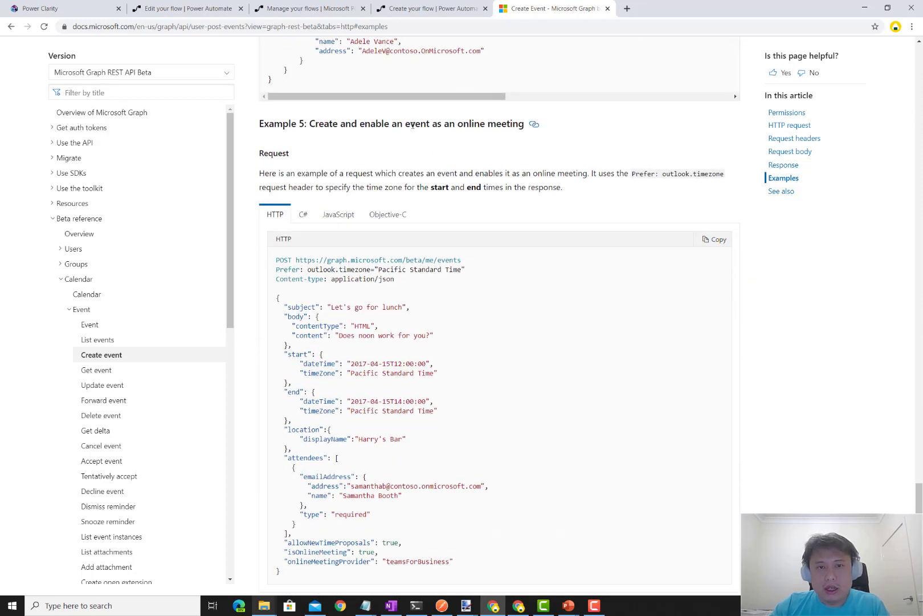
{"action": "scroll", "coordinate": [463, 169], "scroll_direction": "down", "scroll_amount": 3}
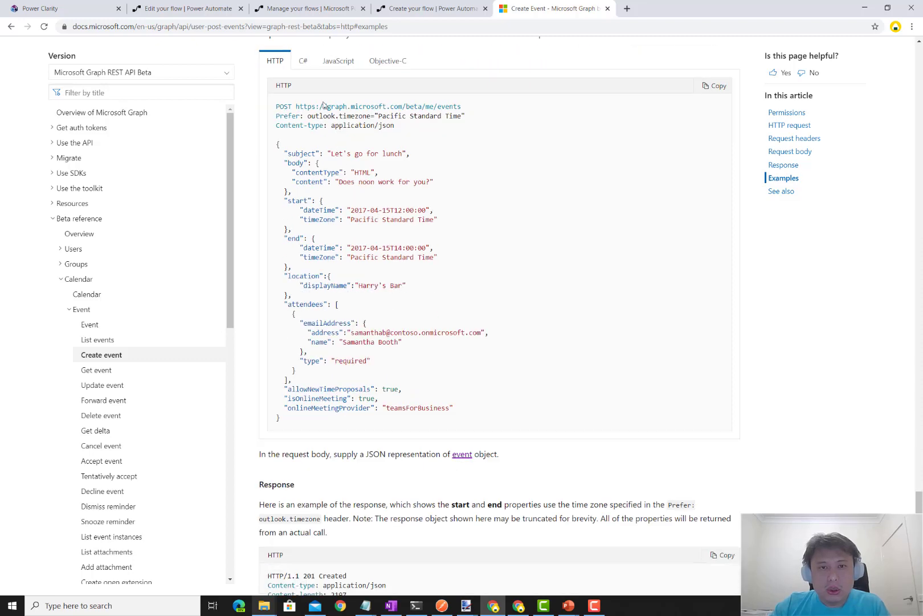
- Highlight the Graph events endpoint URL, the JSON event body and the attendee lines in Example 5
{"action": "left_click_drag", "start_coordinate": [297, 109], "coordinate": [463, 112]}
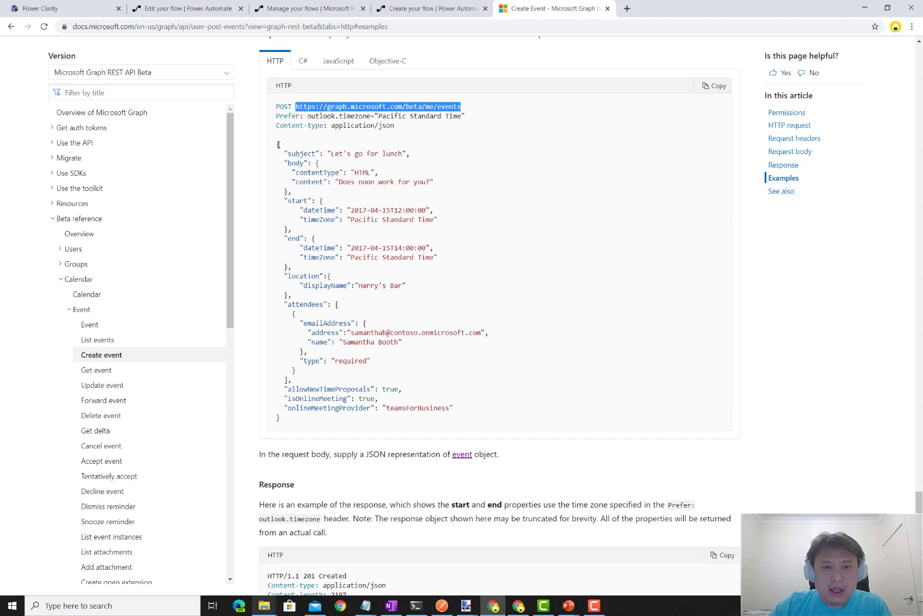
{"action": "left_click_drag", "start_coordinate": [277, 145], "coordinate": [424, 276]}
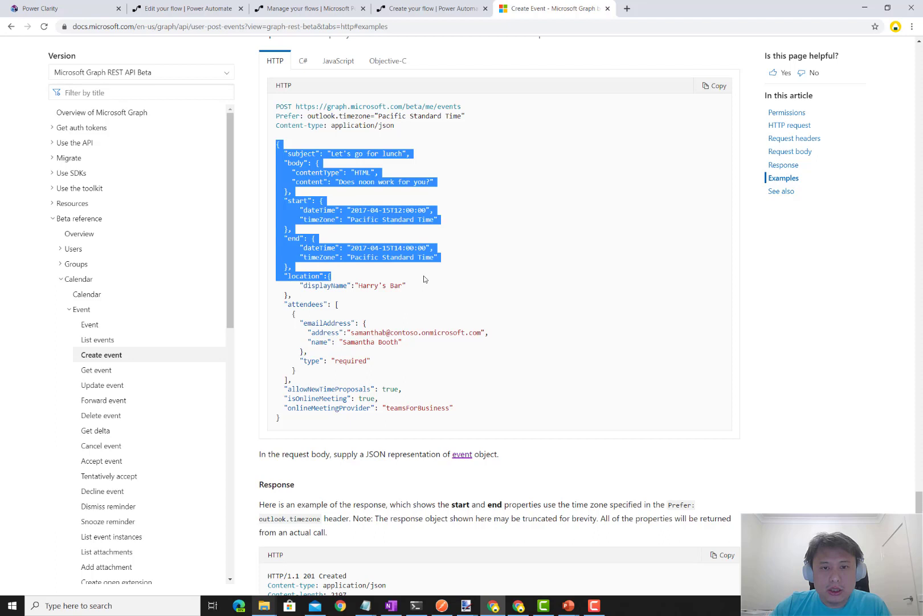
{"action": "left_click", "coordinate": [414, 265]}
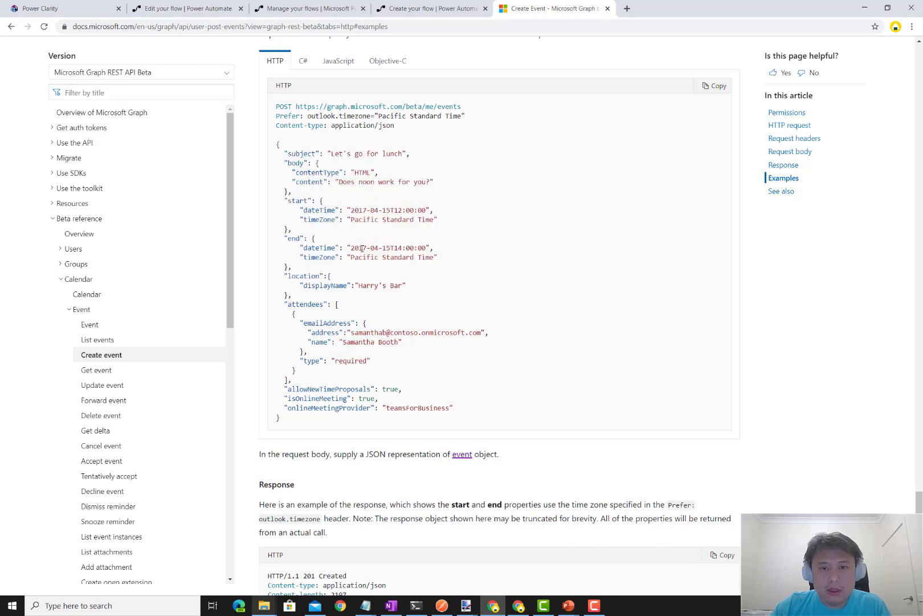
{"action": "left_click_drag", "start_coordinate": [348, 332], "coordinate": [406, 345]}
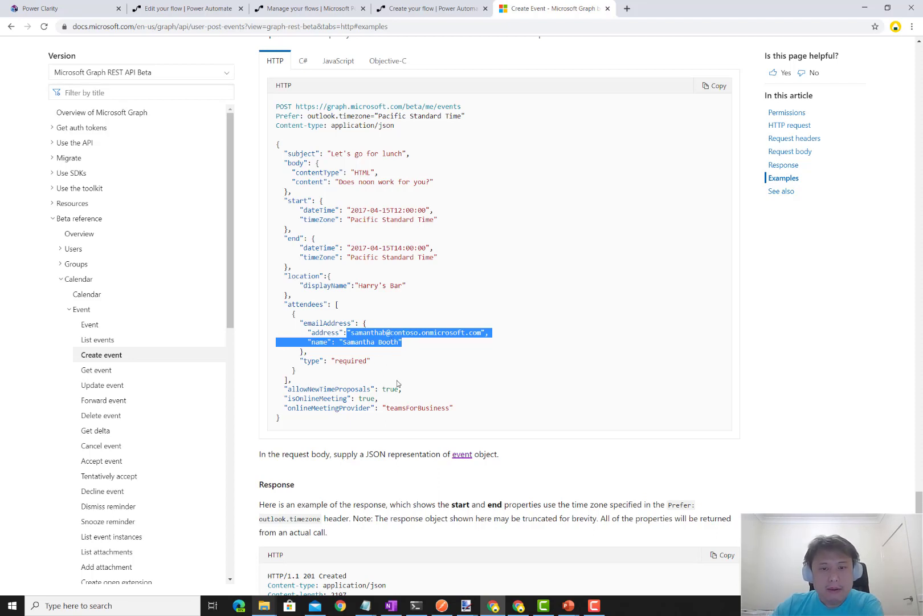
{"action": "left_click", "coordinate": [424, 404]}
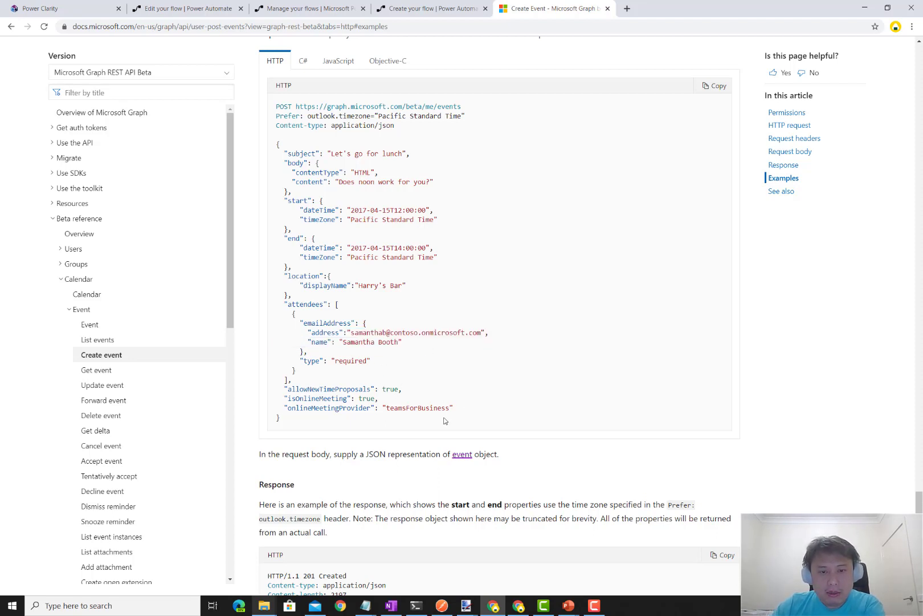
- Highlight the allowNewTimeProposals, isOnlineMeeting and teamsForBusiness provider settings in the example request
{"action": "left_click_drag", "start_coordinate": [459, 410], "coordinate": [279, 381]}
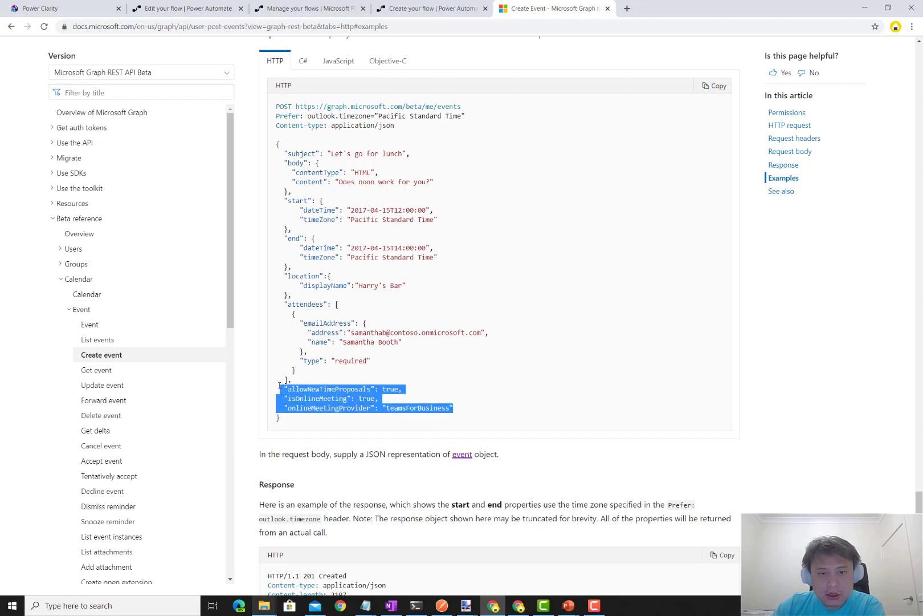
{"action": "left_click", "coordinate": [328, 388]}
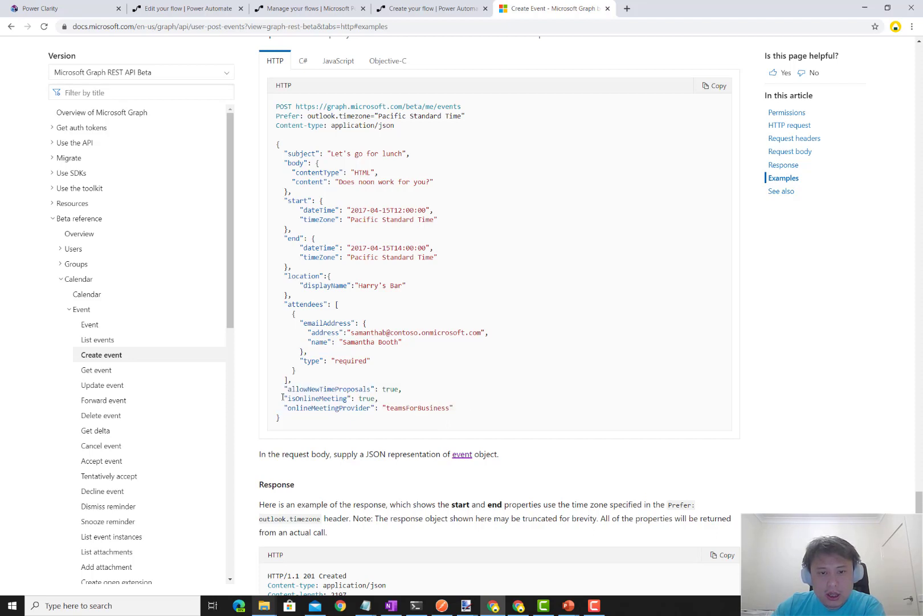
{"action": "left_click_drag", "start_coordinate": [283, 389], "coordinate": [450, 389]}
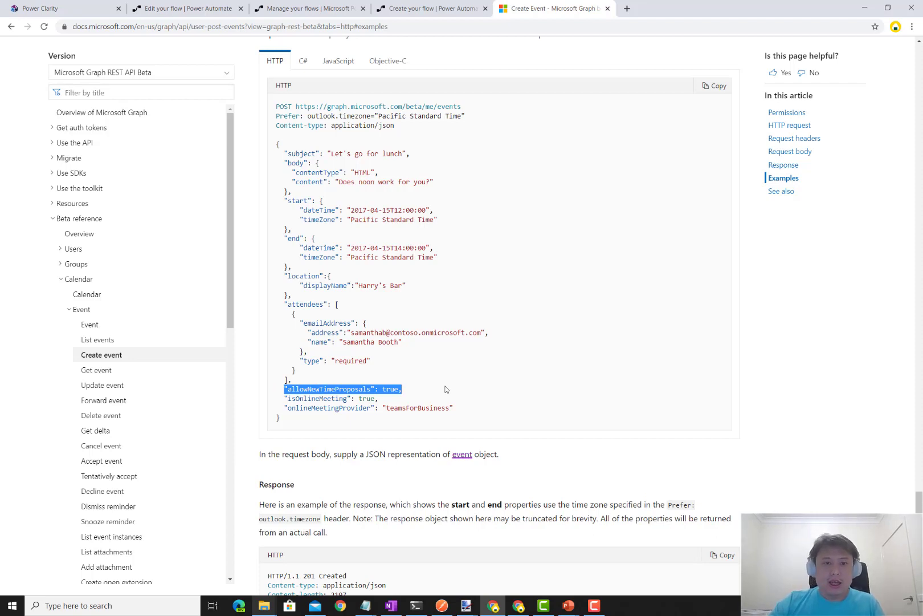
{"action": "left_click", "coordinate": [414, 389]}
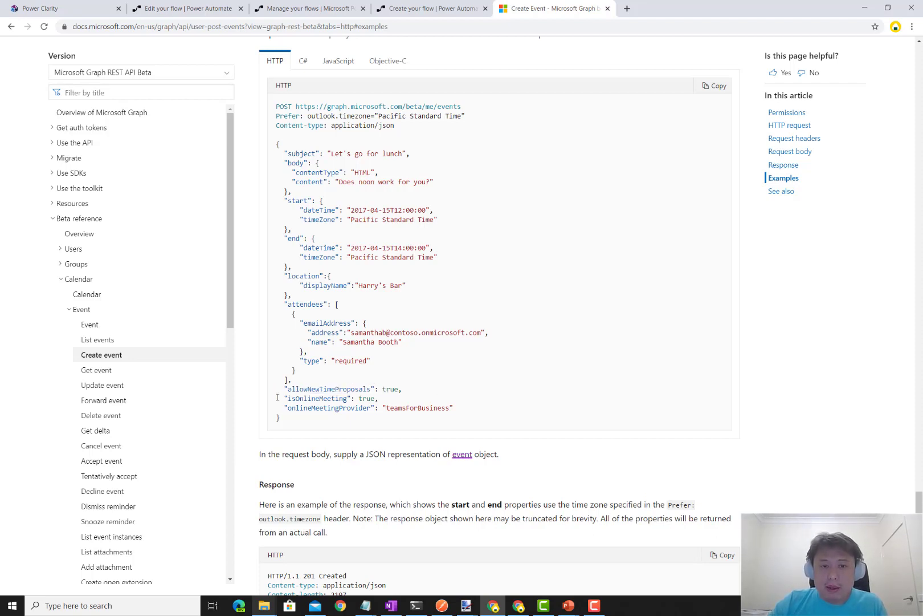
{"action": "left_click_drag", "start_coordinate": [277, 397], "coordinate": [433, 404]}
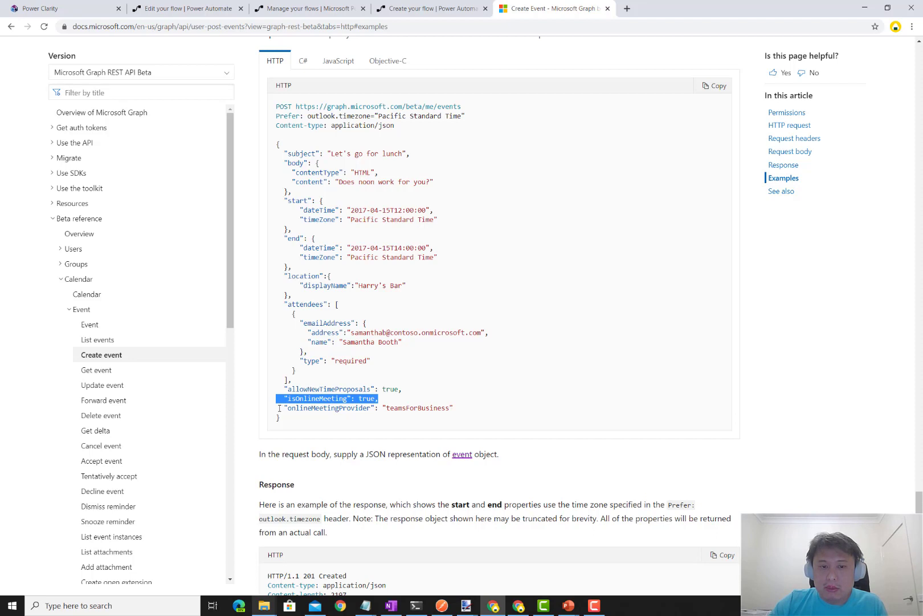
{"action": "left_click_drag", "start_coordinate": [279, 407], "coordinate": [521, 411]}
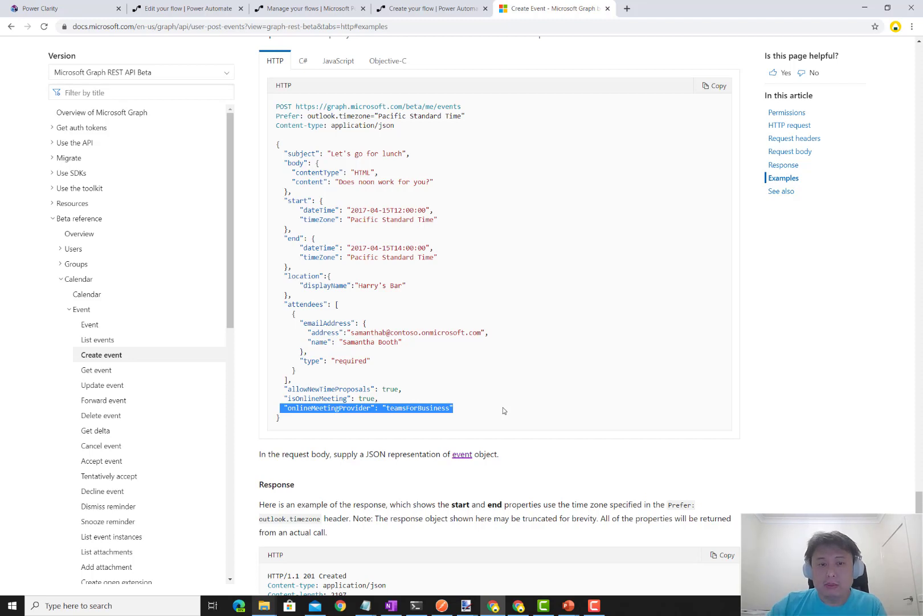
{"action": "left_click", "coordinate": [327, 430]}
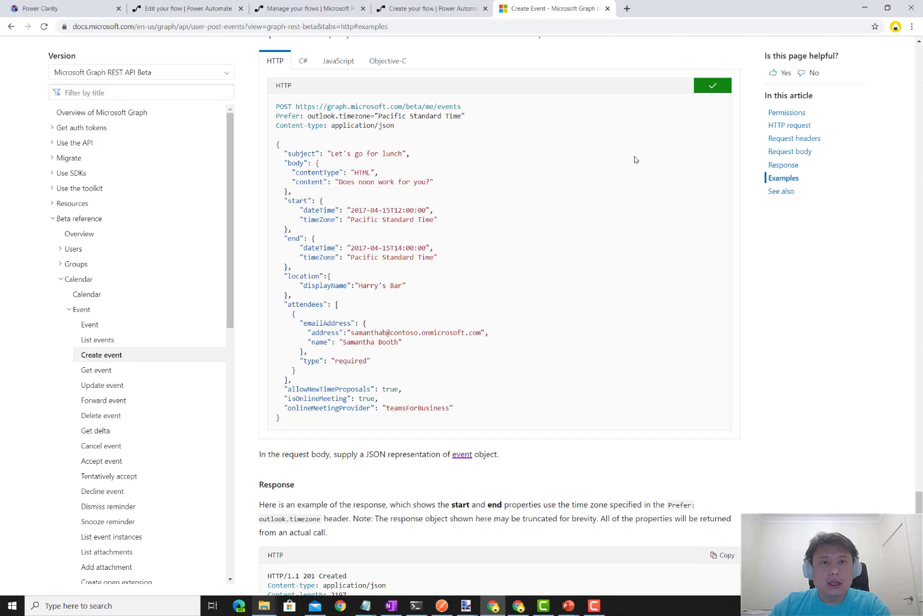
- Add a Compose action after the trigger and paste the copied Graph POST request into its Inputs
{"action": "left_click", "coordinate": [423, 12]}
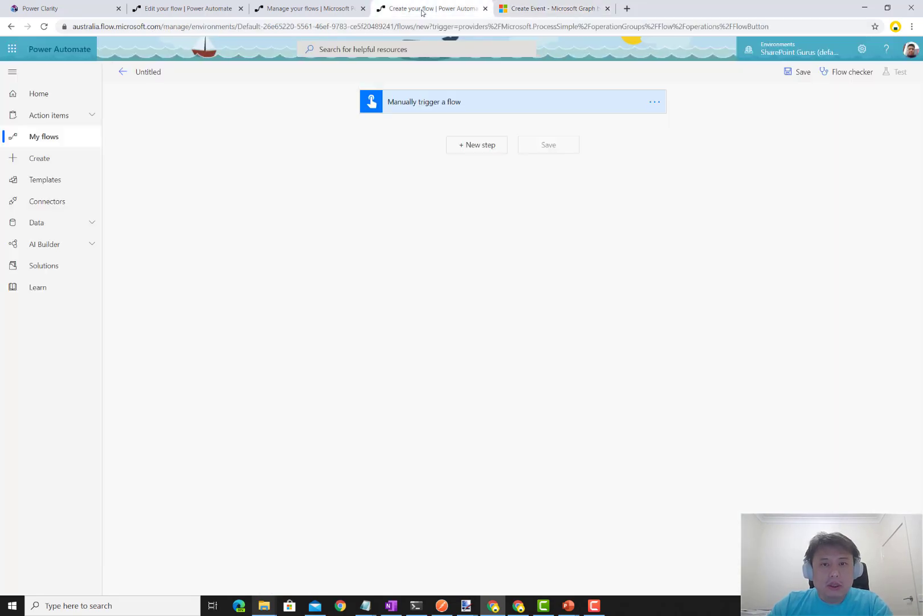
{"action": "left_click", "coordinate": [487, 151]}
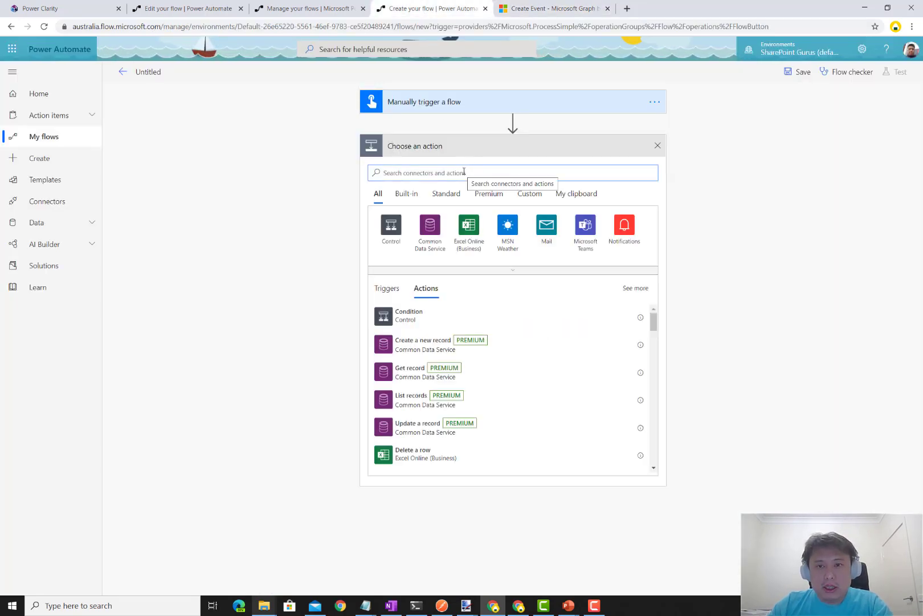
{"action": "left_click", "coordinate": [862, 49]}
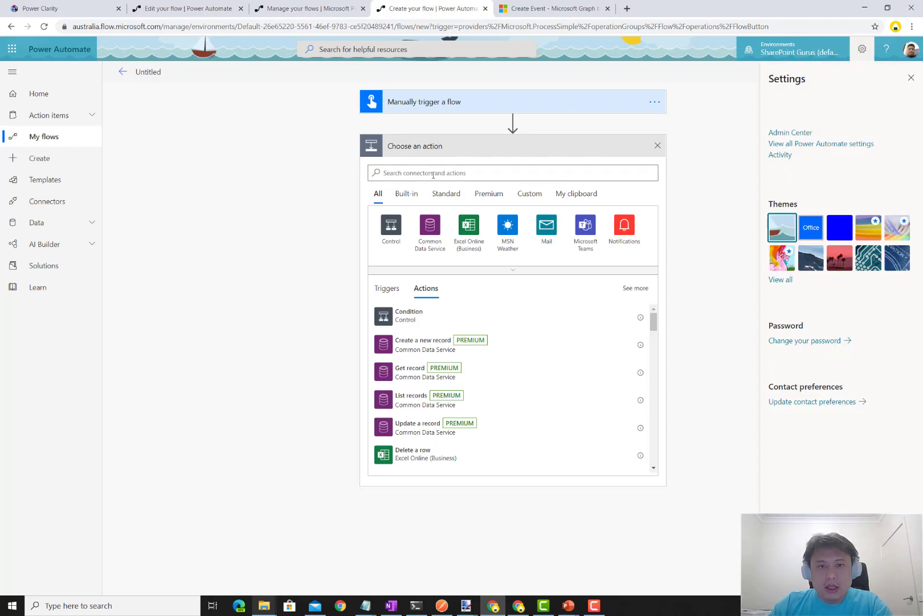
{"action": "type", "text": "compose"}
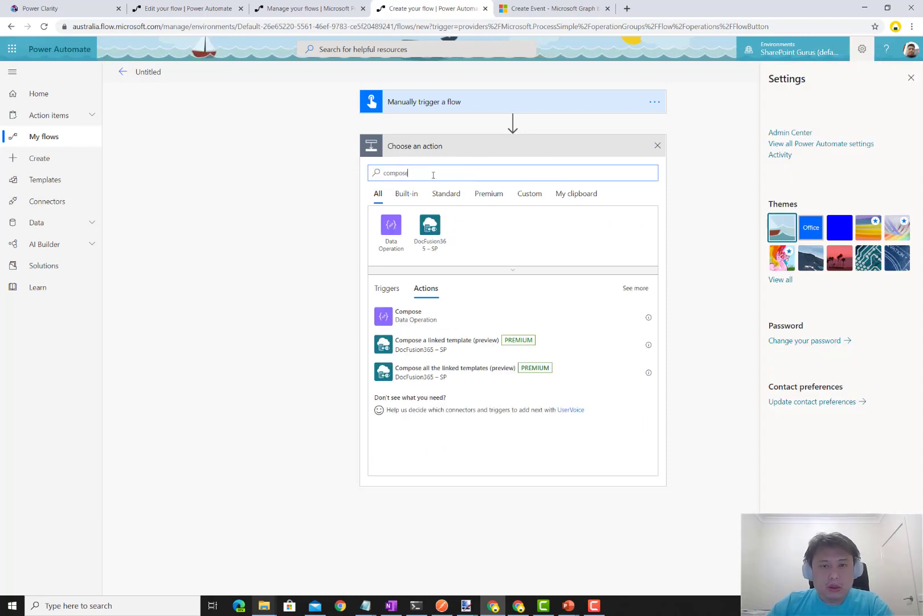
{"action": "left_click", "coordinate": [445, 317]}
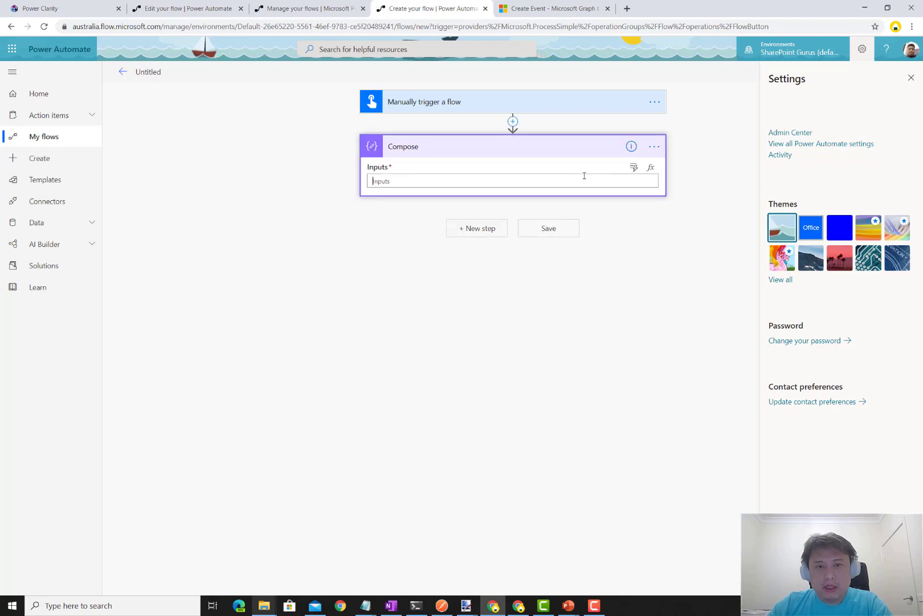
{"action": "key", "text": "ctrl+v"}
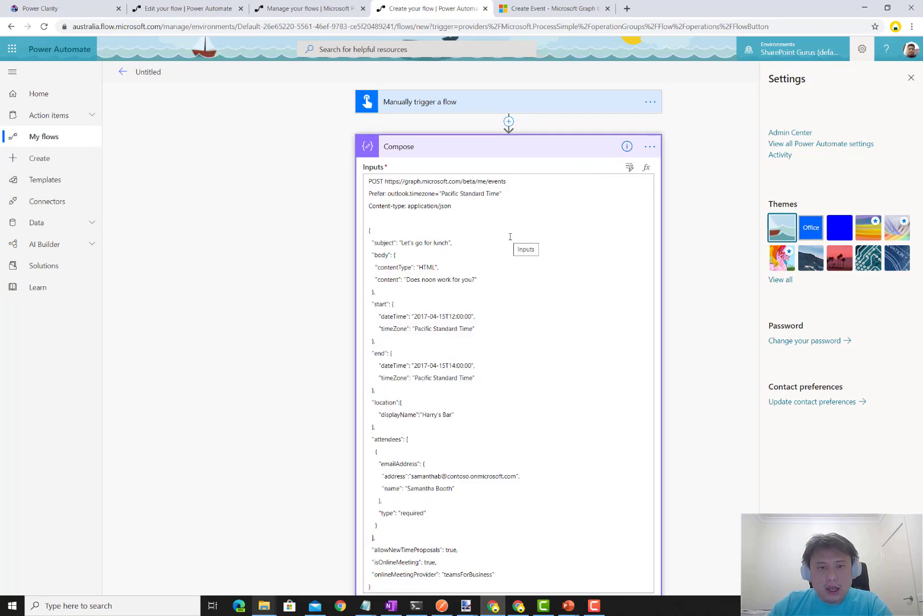
{"action": "scroll", "coordinate": [511, 236], "scroll_direction": "down", "scroll_amount": 1}
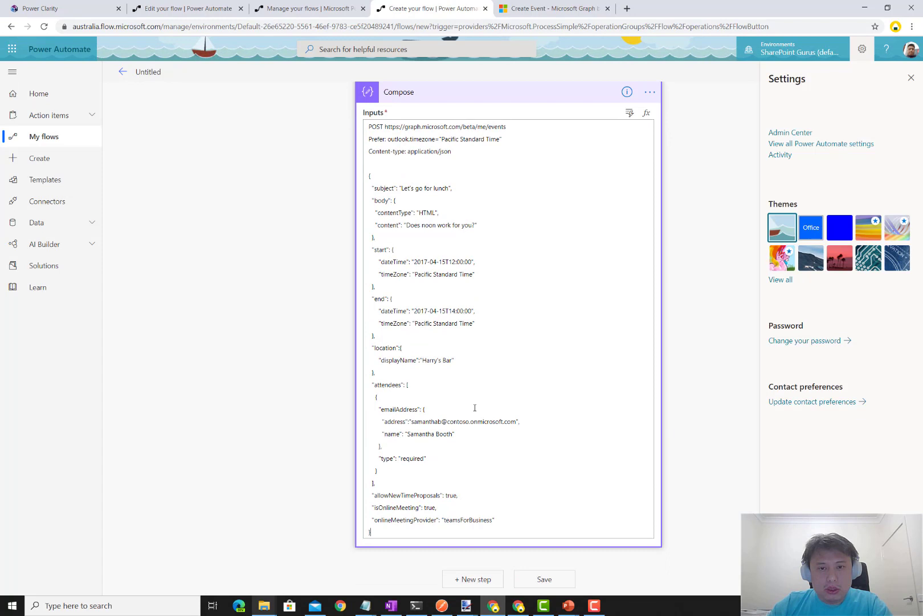
{"action": "left_click", "coordinate": [910, 79]}
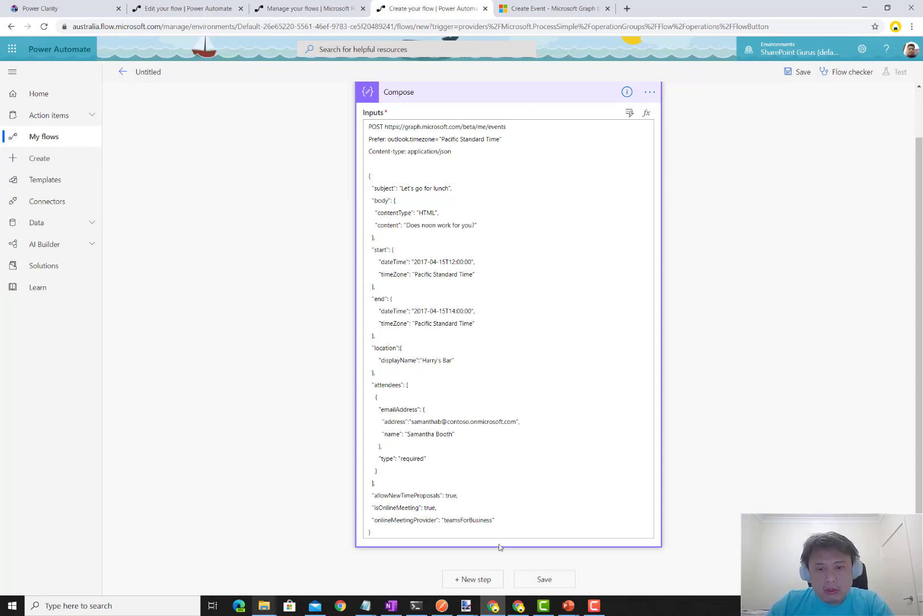
- Add the HTTP with Azure AD 'Invoke an HTTP request' action after Compose and show its connections list
{"action": "left_click", "coordinate": [487, 580]}
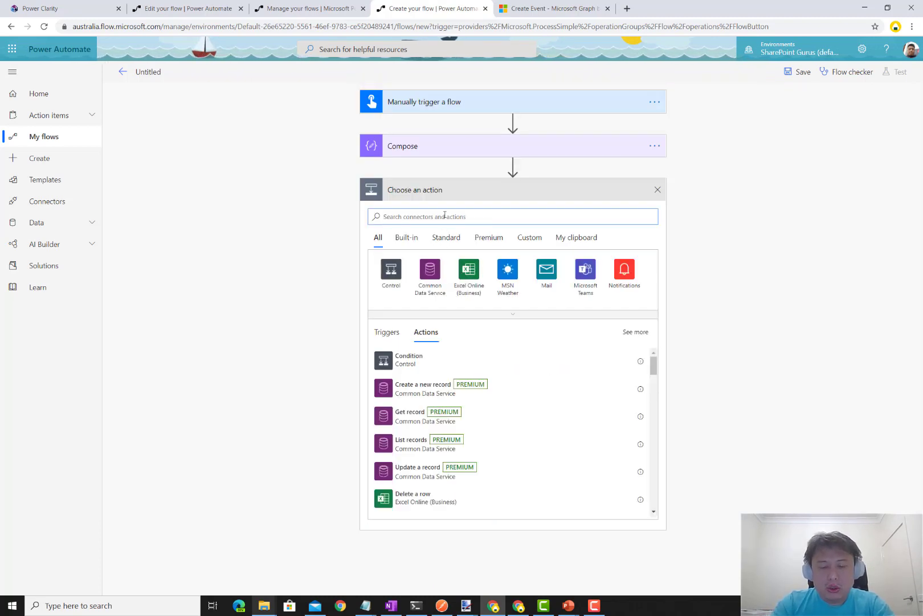
{"action": "type", "text": "azure"}
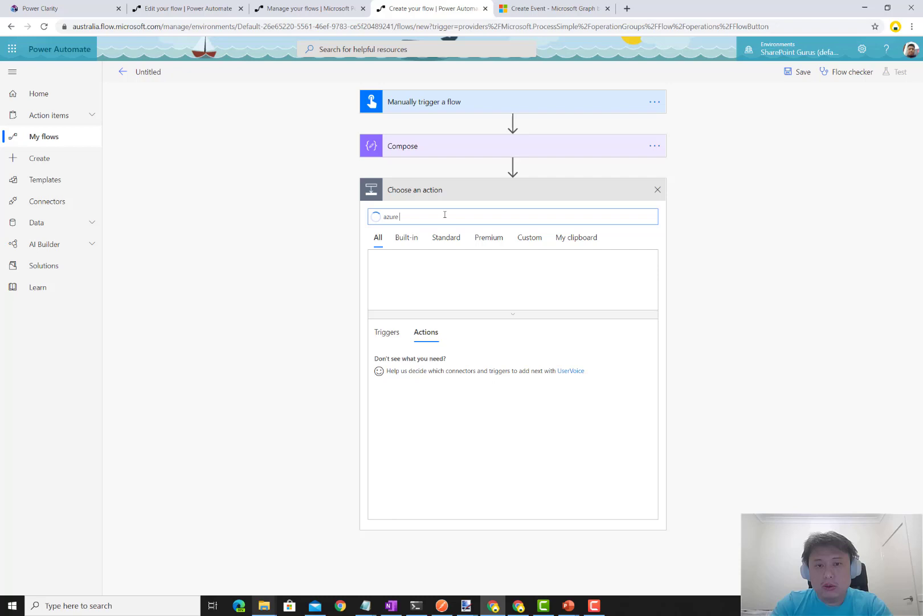
{"action": "key", "text": "ctrl+a"}
{"action": "type", "text": "in"}
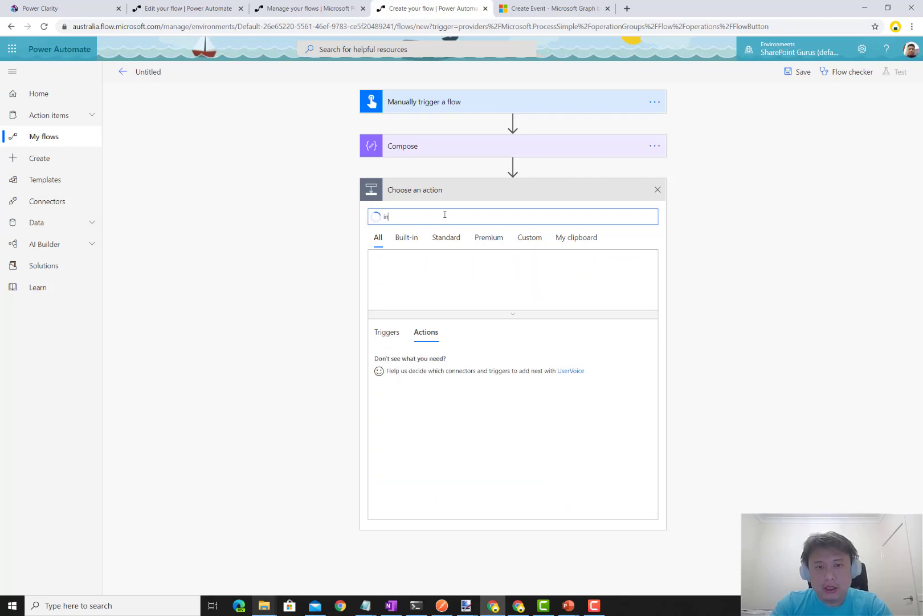
{"action": "type", "text": "voke with azure ad"}
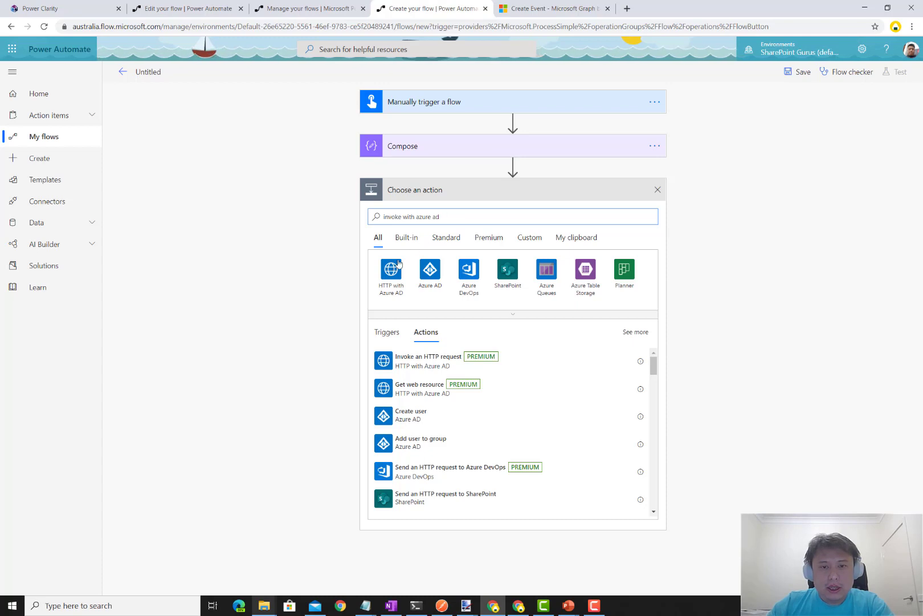
{"action": "left_click", "coordinate": [395, 273]}
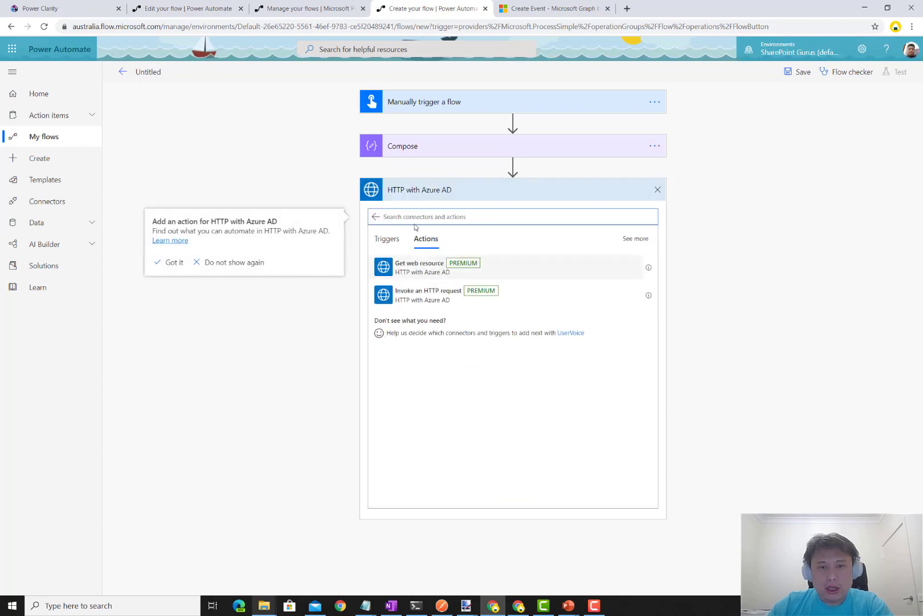
{"action": "left_click", "coordinate": [431, 296]}
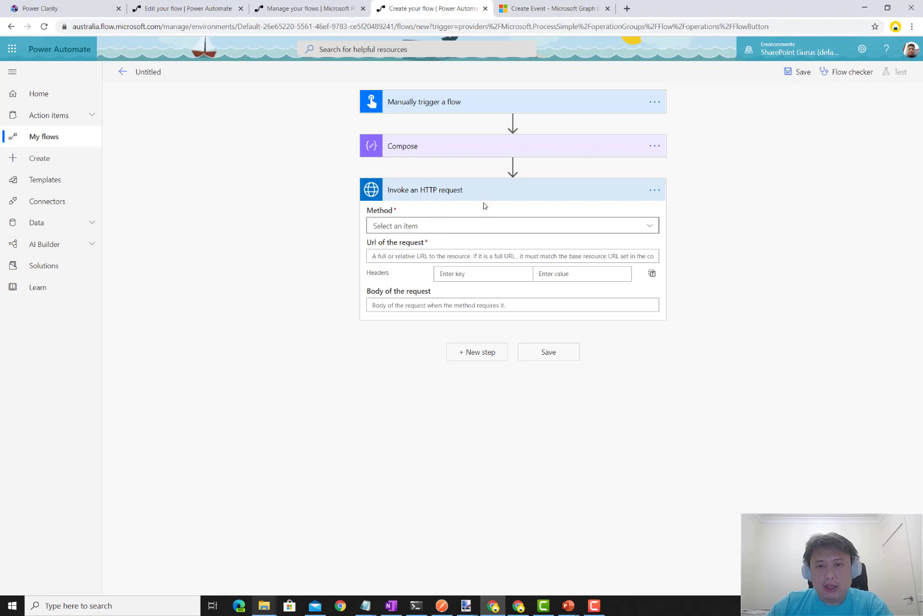
{"action": "left_click", "coordinate": [650, 193]}
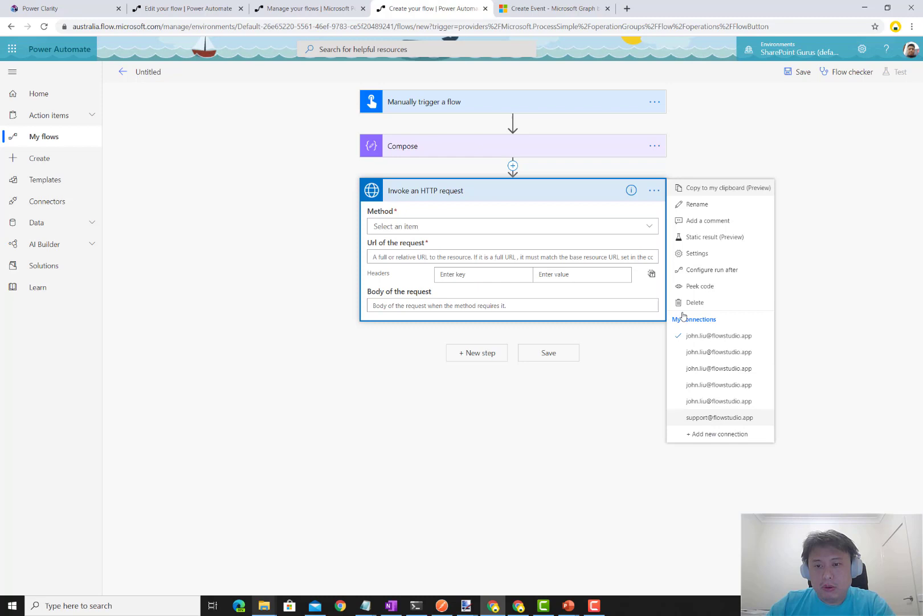
{"action": "left_click", "coordinate": [702, 435]}
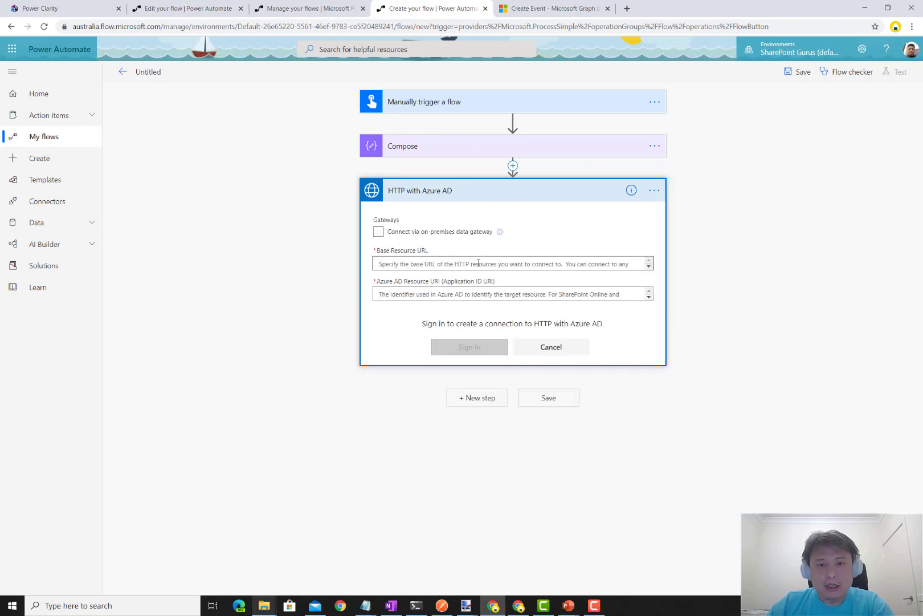
{"action": "left_click", "coordinate": [478, 263]}
{"action": "type", "text": "https"}
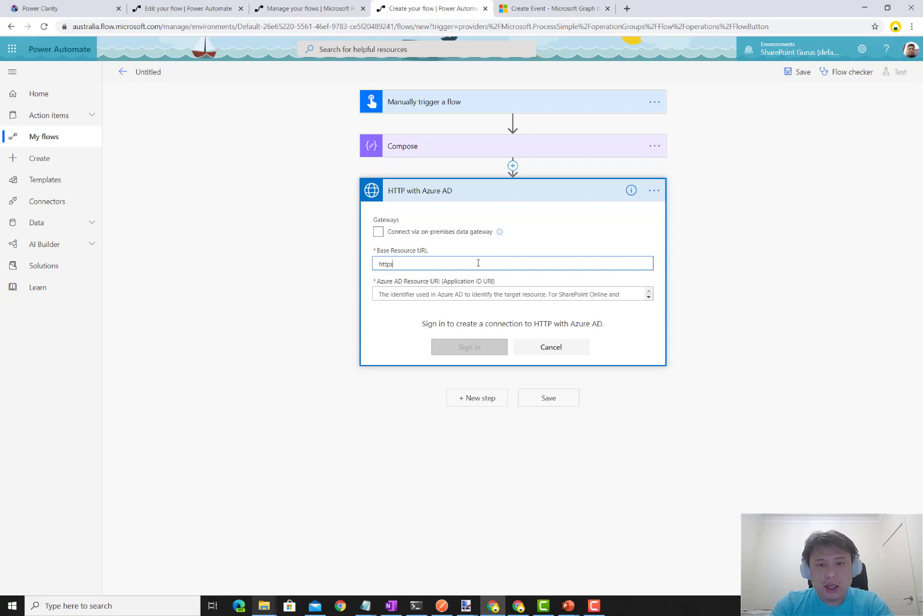
{"action": "type", "text": "://graph.m"}
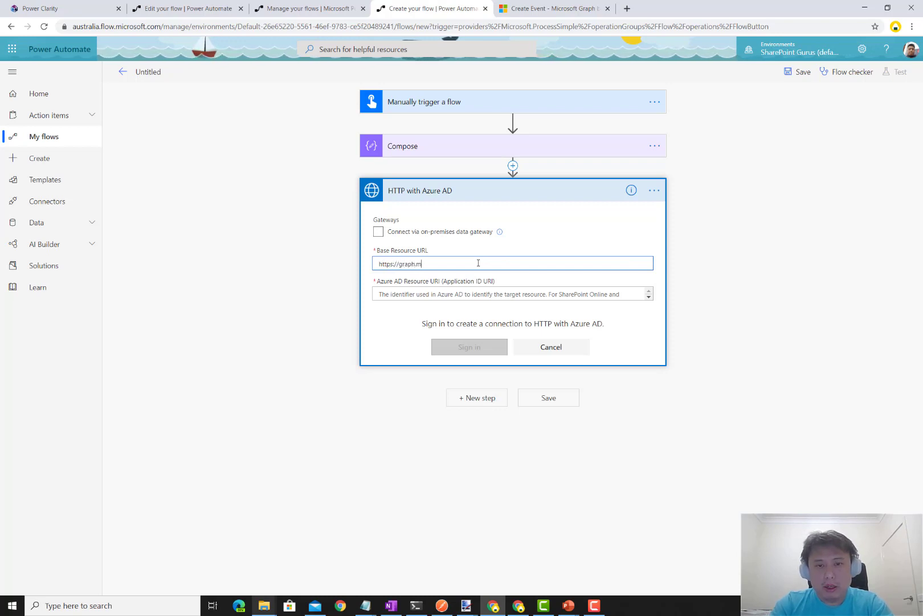
{"action": "type", "text": "icrosoft.com"}
{"action": "key", "text": "ctrl+a"}
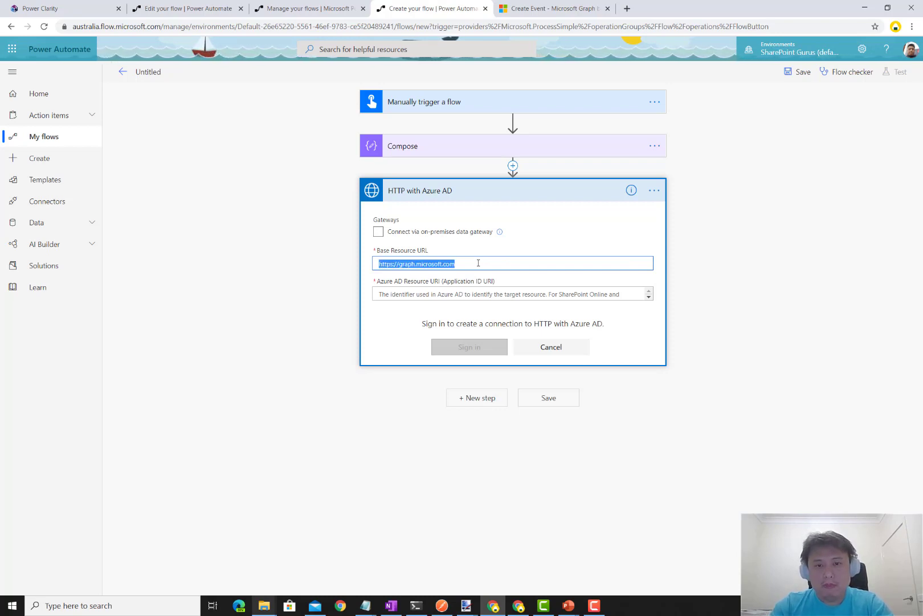
{"action": "key", "text": "ctrl+c"}
{"action": "left_click", "coordinate": [459, 294]}
{"action": "key", "text": "ctrl+v"}
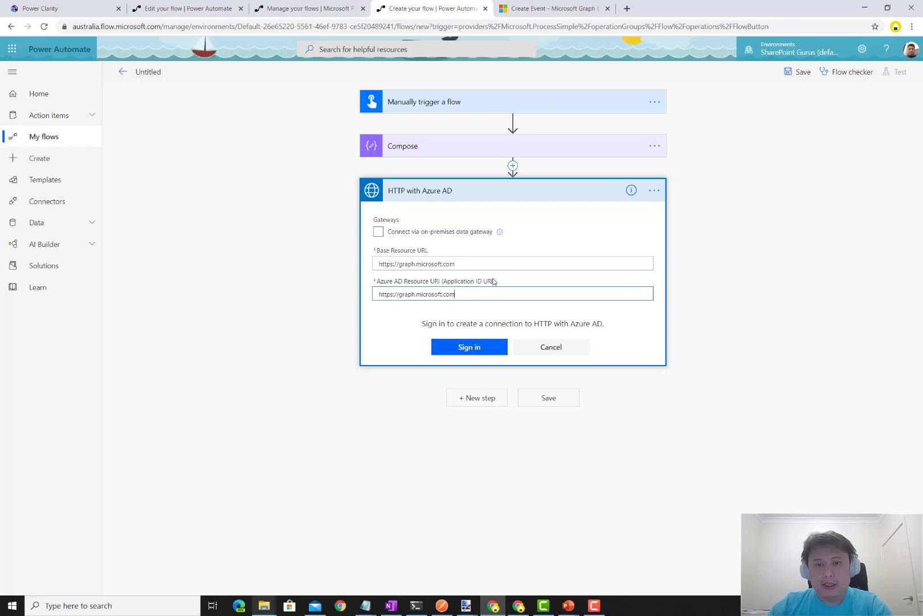
{"action": "left_click", "coordinate": [425, 345]}
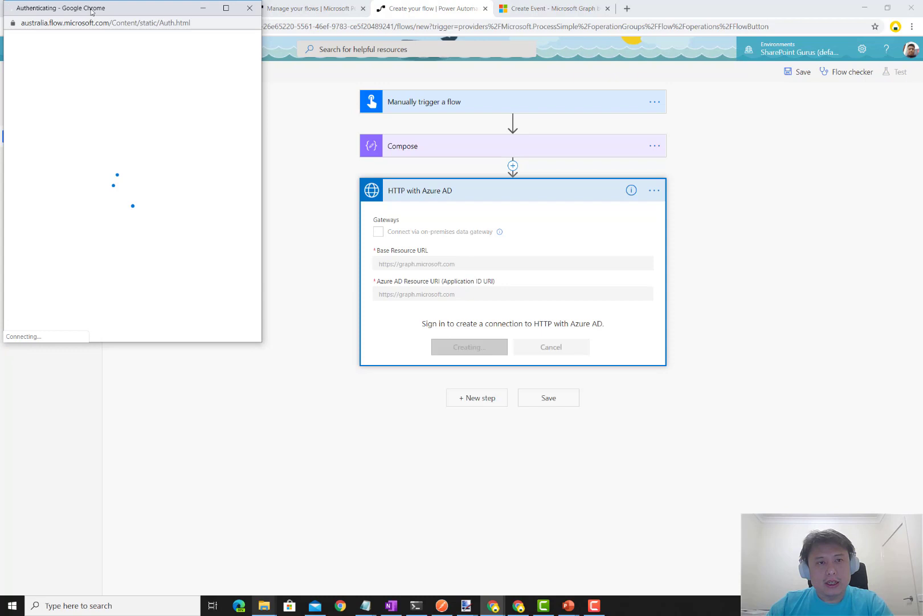
{"action": "left_click_drag", "start_coordinate": [91, 12], "coordinate": [185, 68]}
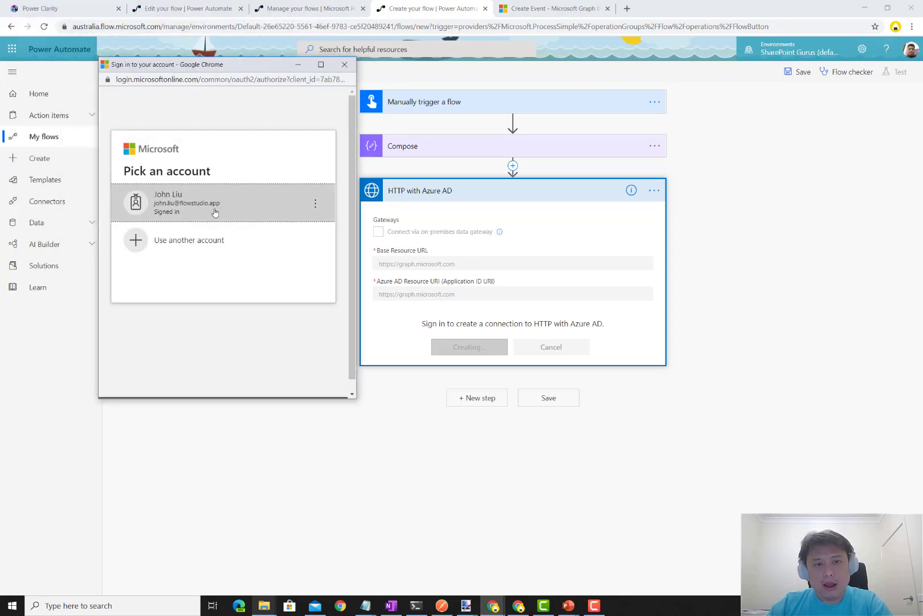
{"action": "left_click", "coordinate": [204, 210]}
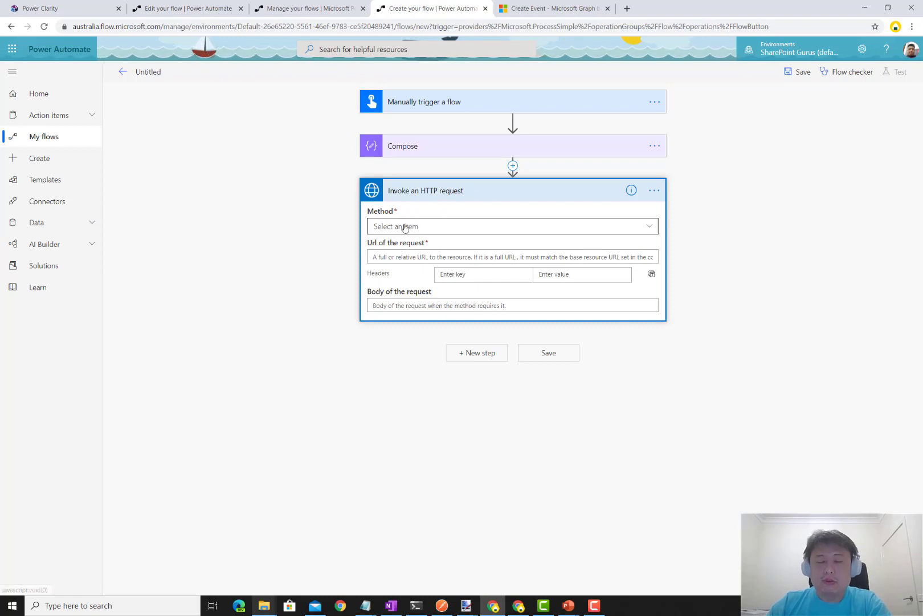
- Set the HTTP request method to POST
{"action": "left_click", "coordinate": [482, 227]}
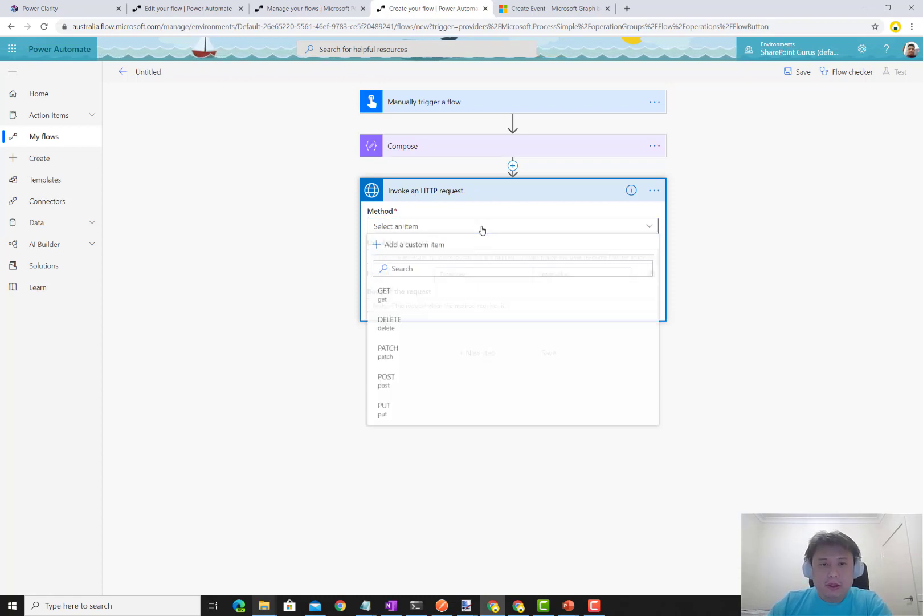
{"action": "left_click", "coordinate": [436, 386]}
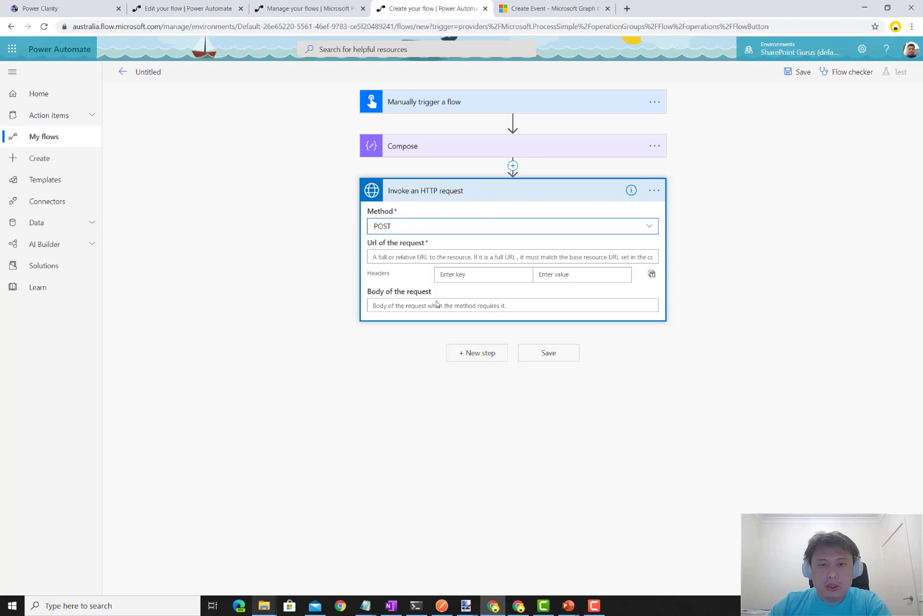
{"action": "left_click", "coordinate": [862, 49]}
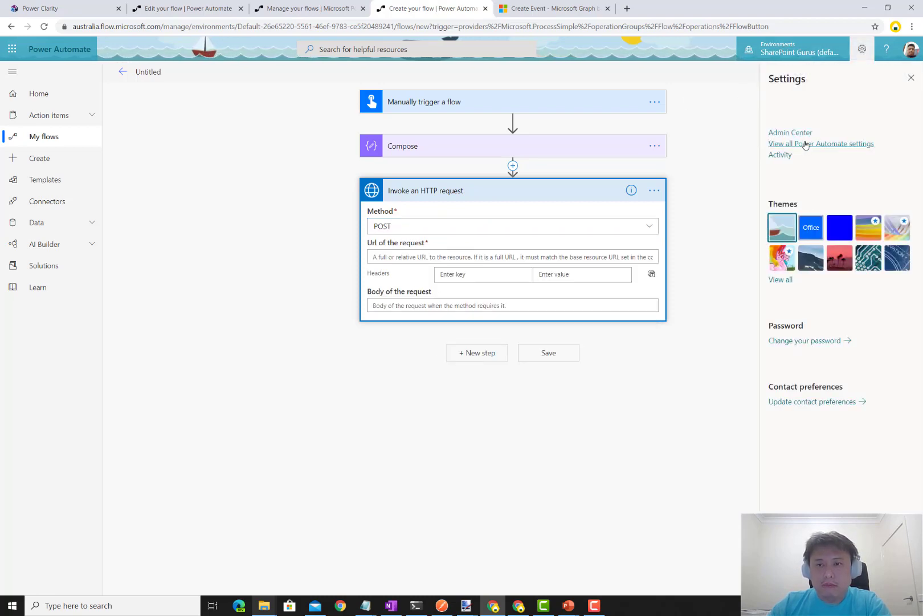
{"action": "left_click", "coordinate": [802, 145]}
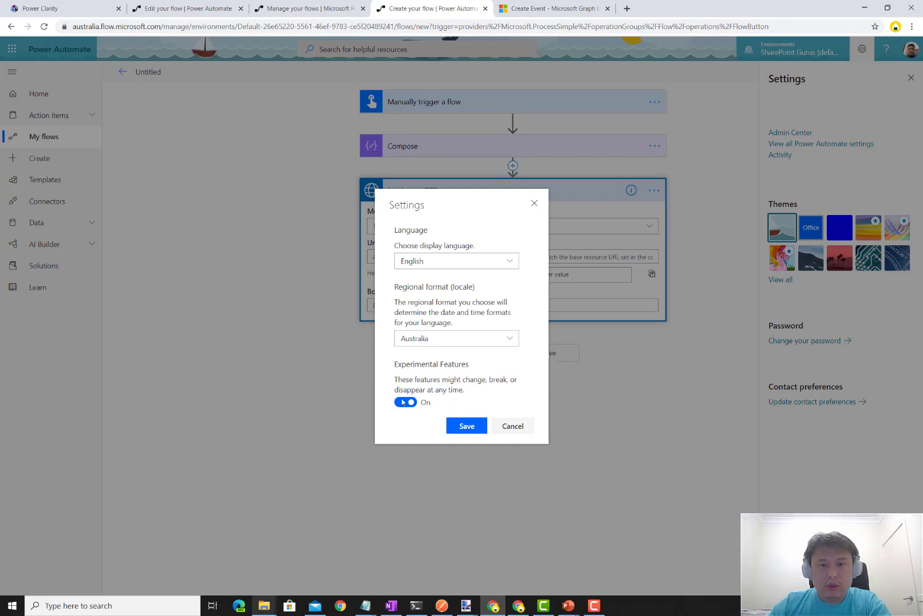
{"action": "left_click", "coordinate": [513, 426]}
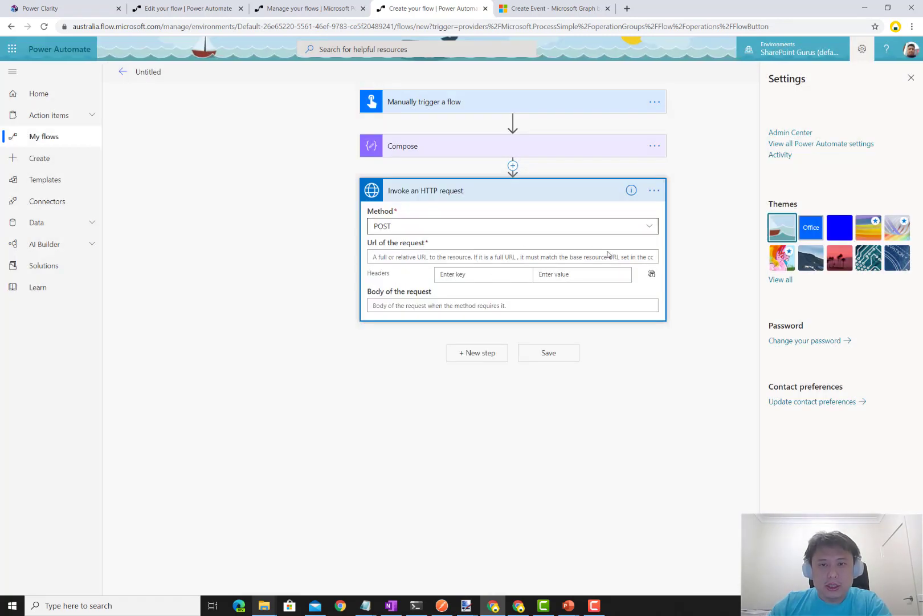
{"action": "left_click", "coordinate": [459, 152]}
- Copy the Graph events URL from Compose into the request URL field
{"action": "left_click", "coordinate": [911, 78]}
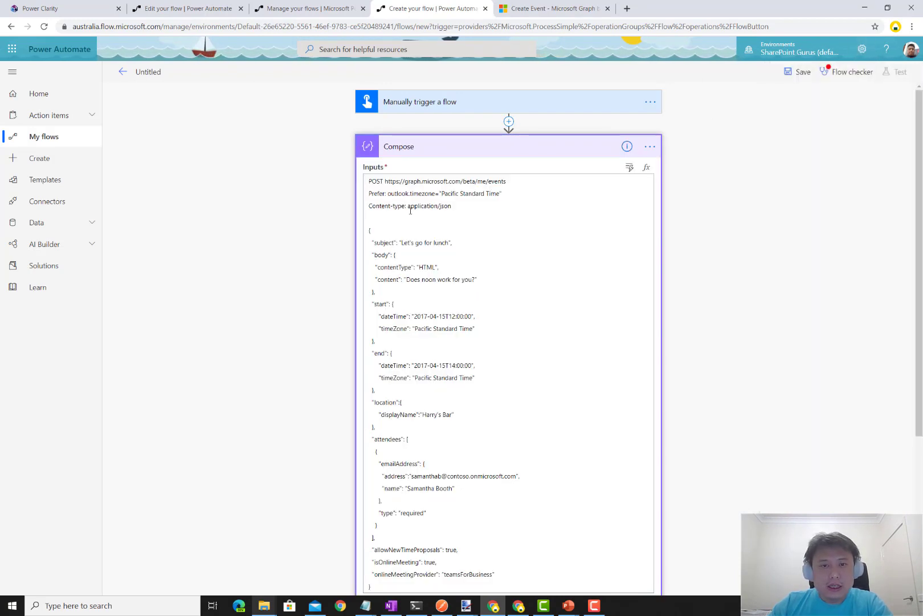
{"action": "left_click_drag", "start_coordinate": [430, 181], "coordinate": [386, 182]}
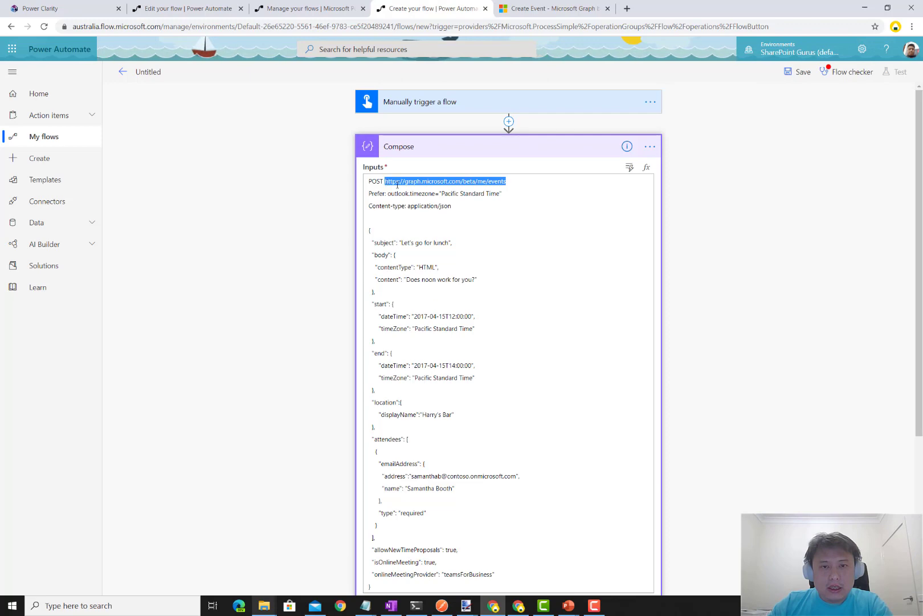
{"action": "scroll", "coordinate": [705, 294], "scroll_direction": "down", "scroll_amount": 4}
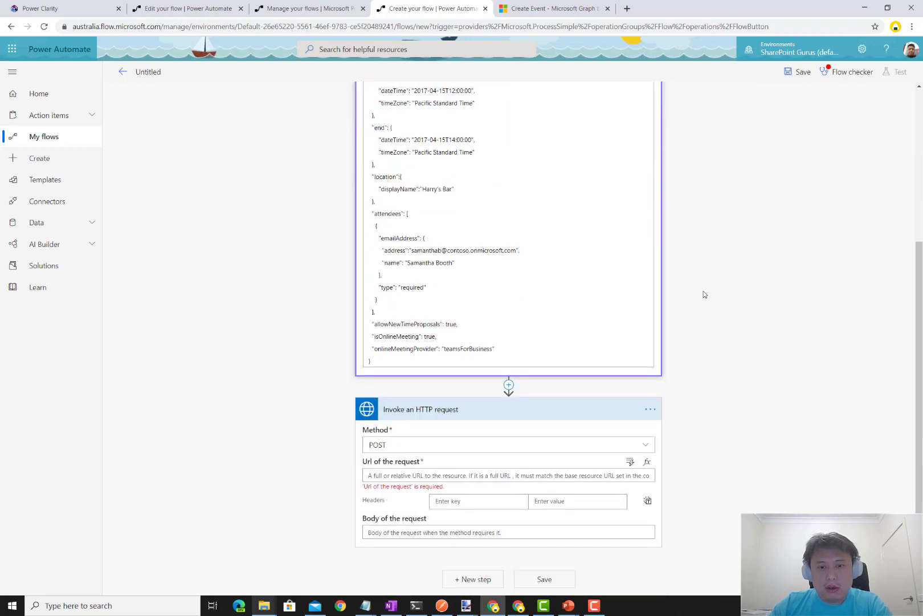
{"action": "left_click", "coordinate": [397, 475]}
{"action": "key", "text": "ctrl+v"}
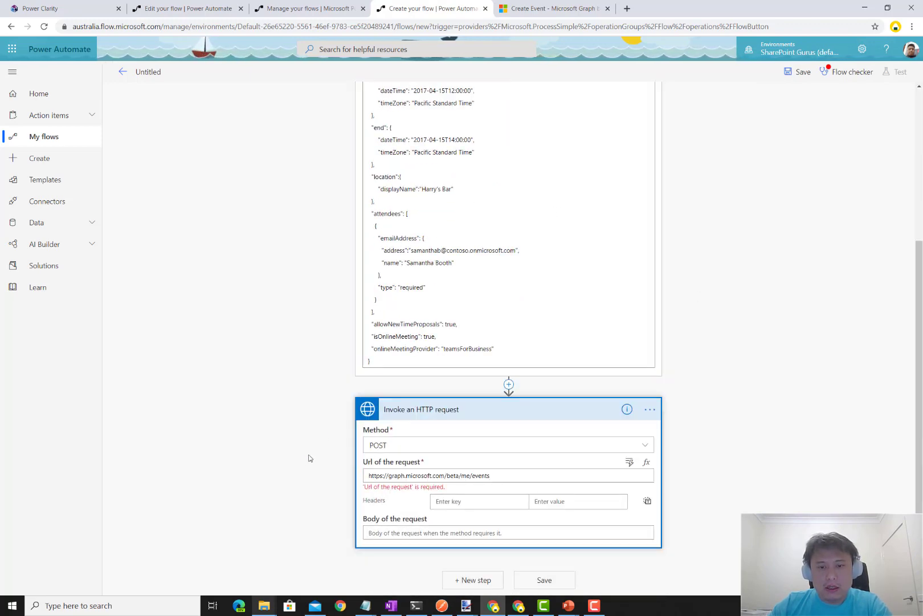
{"action": "left_click", "coordinate": [309, 458]}
- Add a request header content-type with value application/json
{"action": "scroll", "coordinate": [347, 317], "scroll_direction": "up", "scroll_amount": 3}
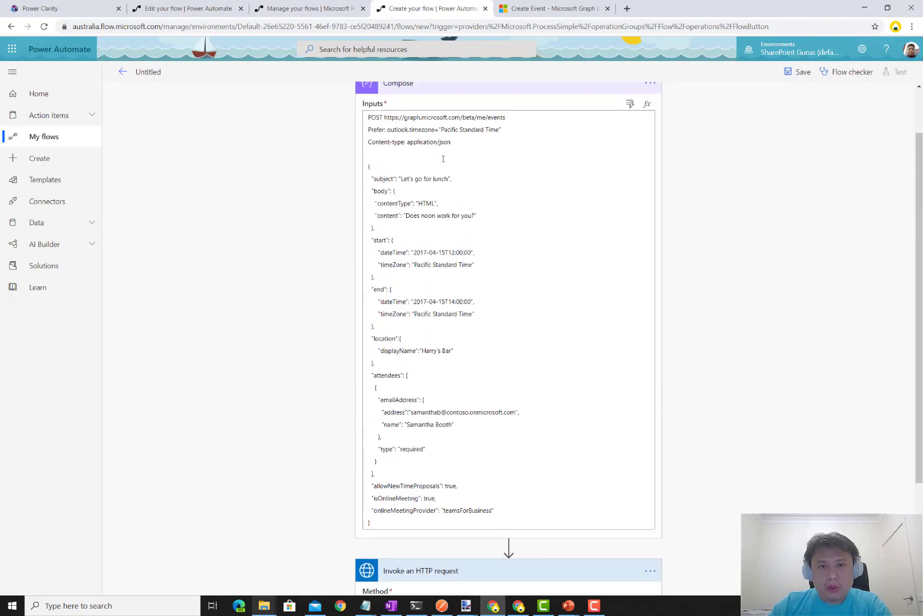
{"action": "left_click_drag", "start_coordinate": [456, 141], "coordinate": [408, 140]}
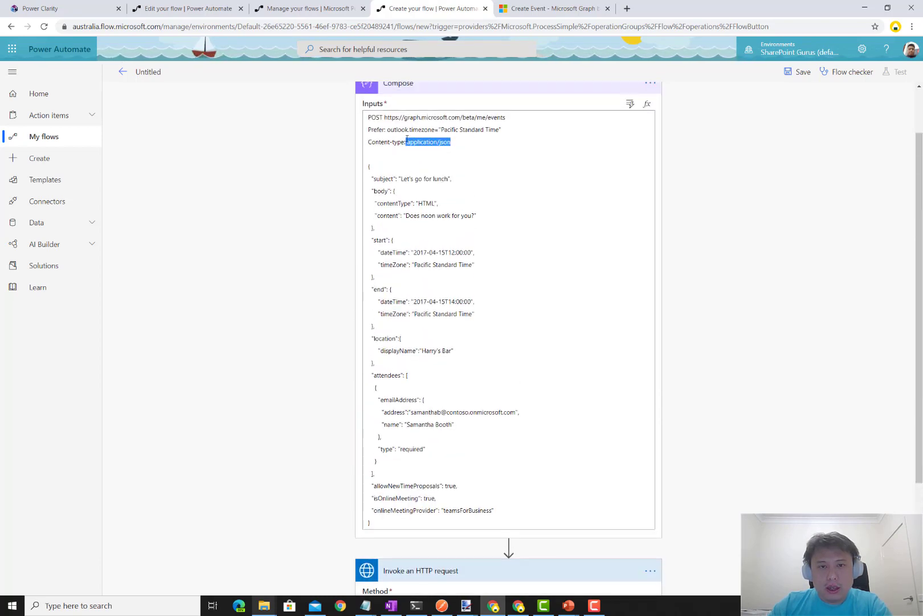
{"action": "left_click", "coordinate": [294, 286]}
{"action": "scroll", "coordinate": [293, 286], "scroll_direction": "down", "scroll_amount": 3}
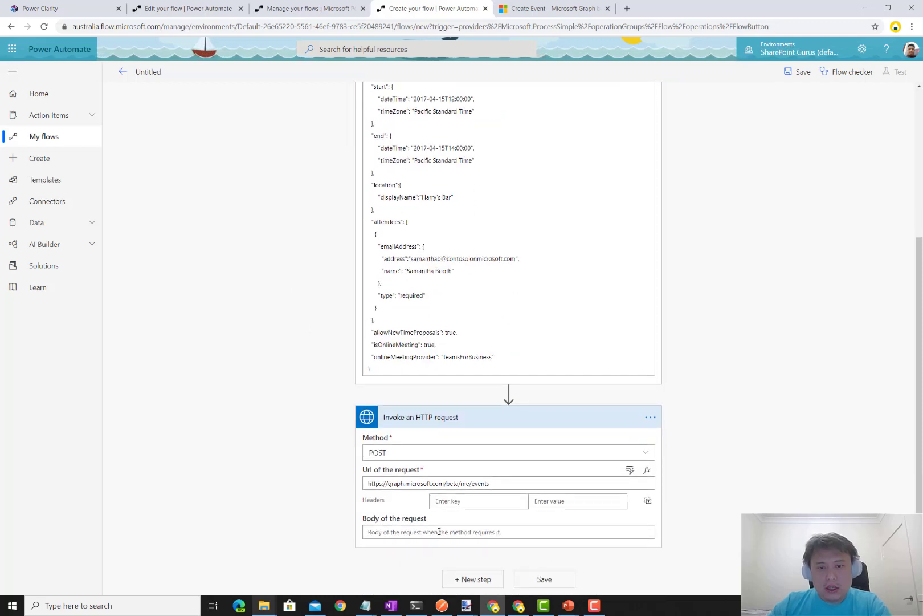
{"action": "left_click", "coordinate": [455, 502]}
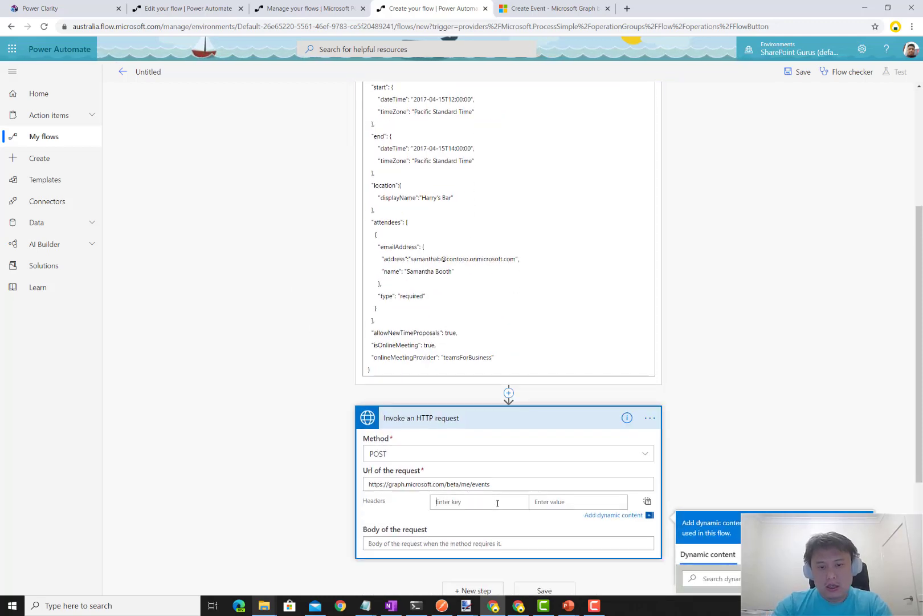
{"action": "type", "text": "content-type"}
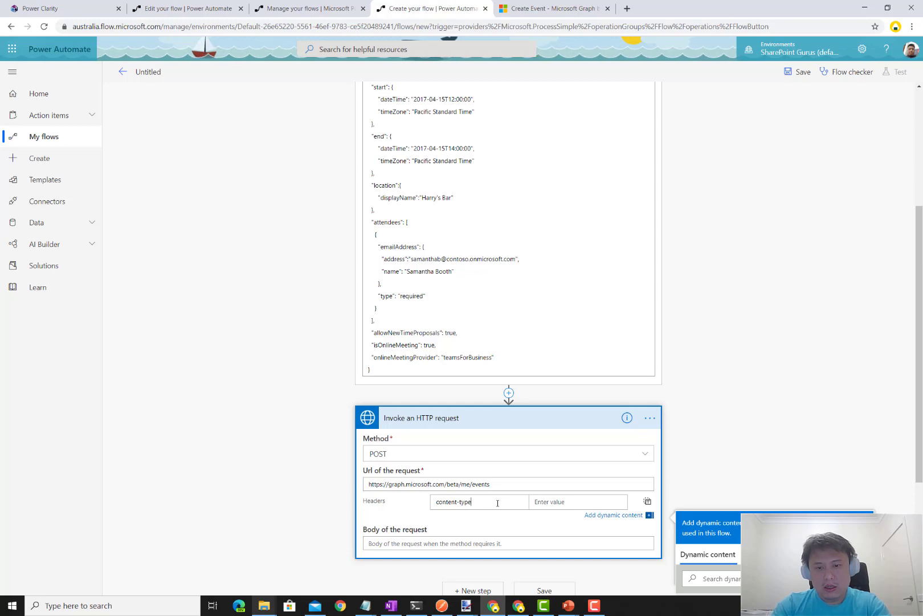
{"action": "key", "text": "Tab"}
{"action": "key", "text": "ctrl+v"}
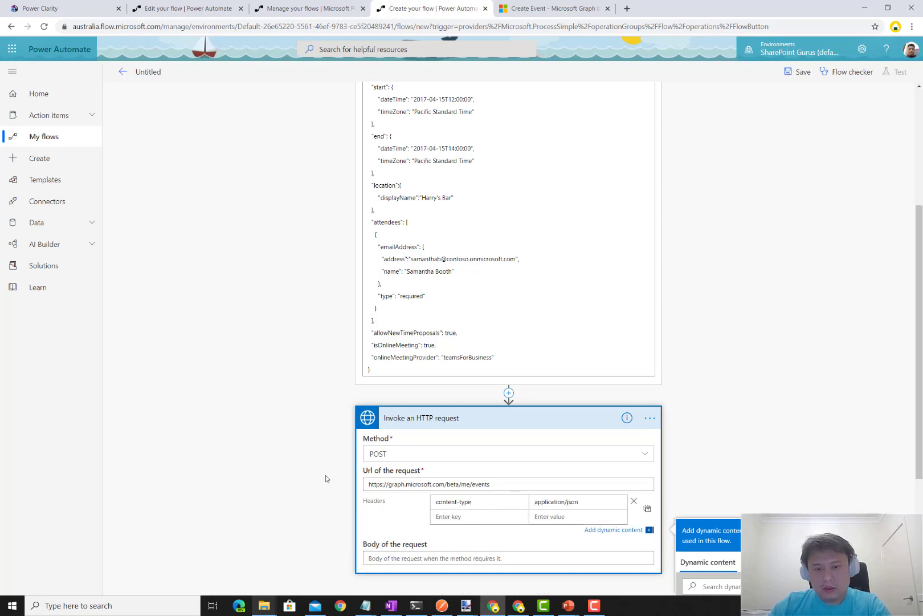
{"action": "left_click", "coordinate": [326, 475]}
{"action": "scroll", "coordinate": [387, 292], "scroll_direction": "up", "scroll_amount": 4}
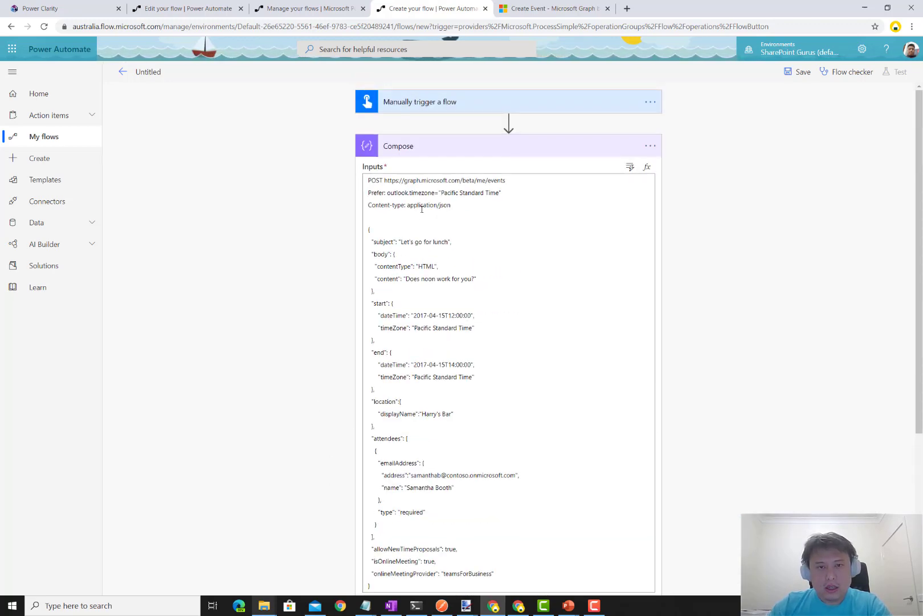
- Delete the POST, Prefer and Content-type lines from the Compose inputs, leaving only the JSON body
{"action": "left_click_drag", "start_coordinate": [466, 207], "coordinate": [348, 183]}
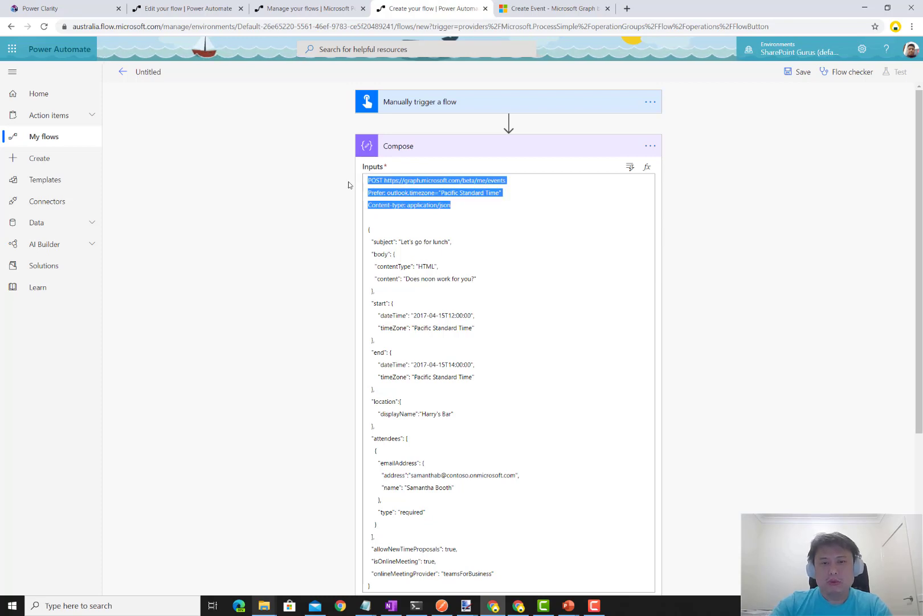
{"action": "key", "text": "BackSpace"}
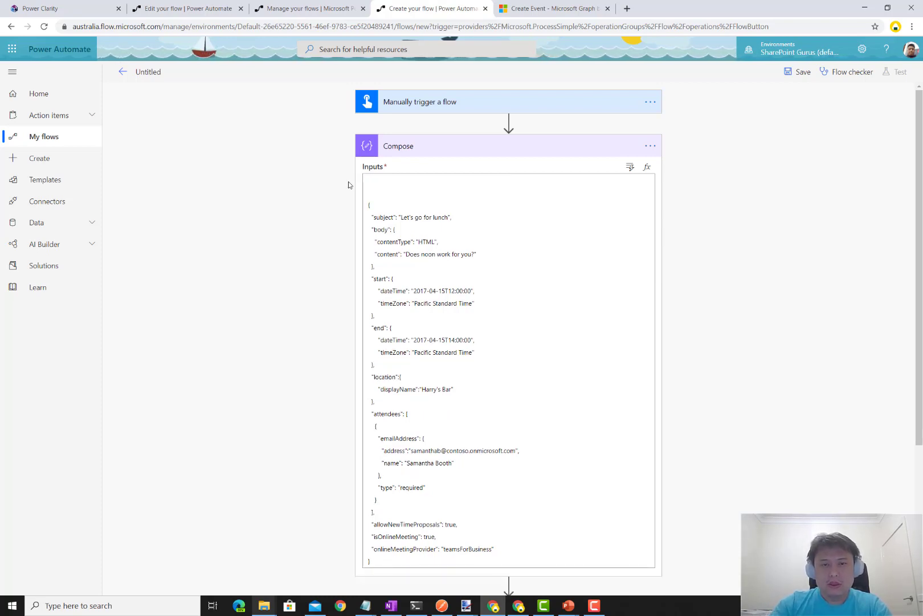
{"action": "key", "text": "BackSpace"}
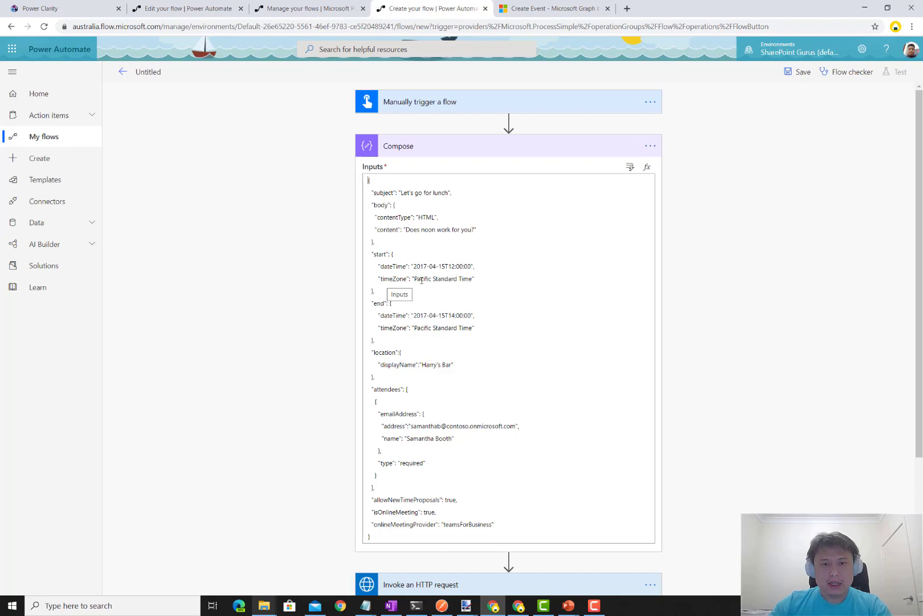
{"action": "scroll", "coordinate": [587, 435], "scroll_direction": "down", "scroll_amount": 3}
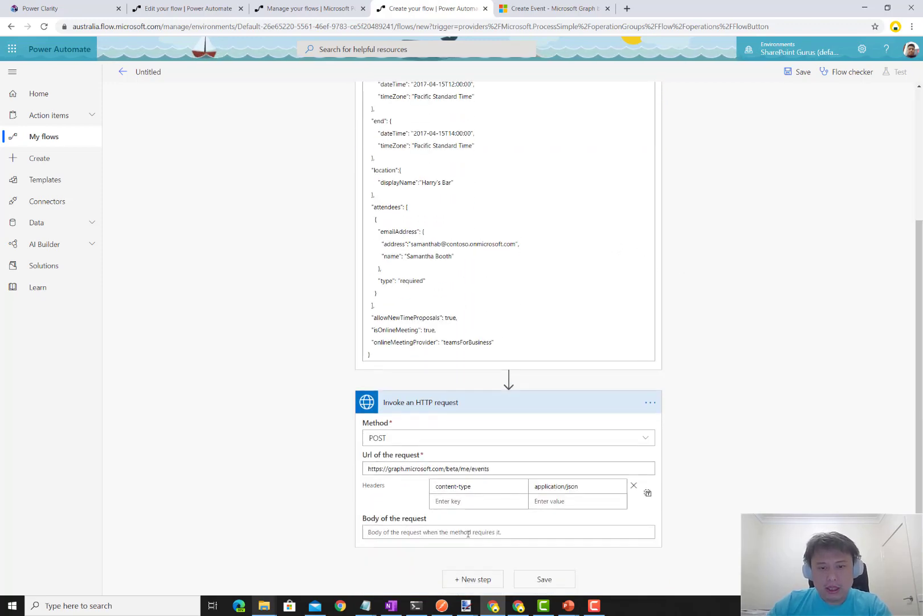
- Set the HTTP request body to the Compose Outputs
{"action": "left_click", "coordinate": [468, 533]}
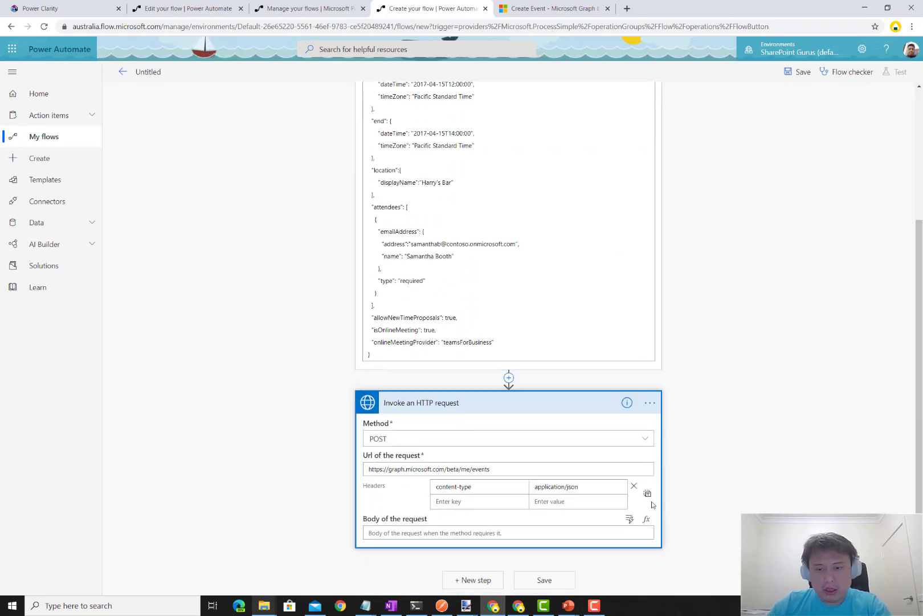
{"action": "left_click", "coordinate": [630, 520]}
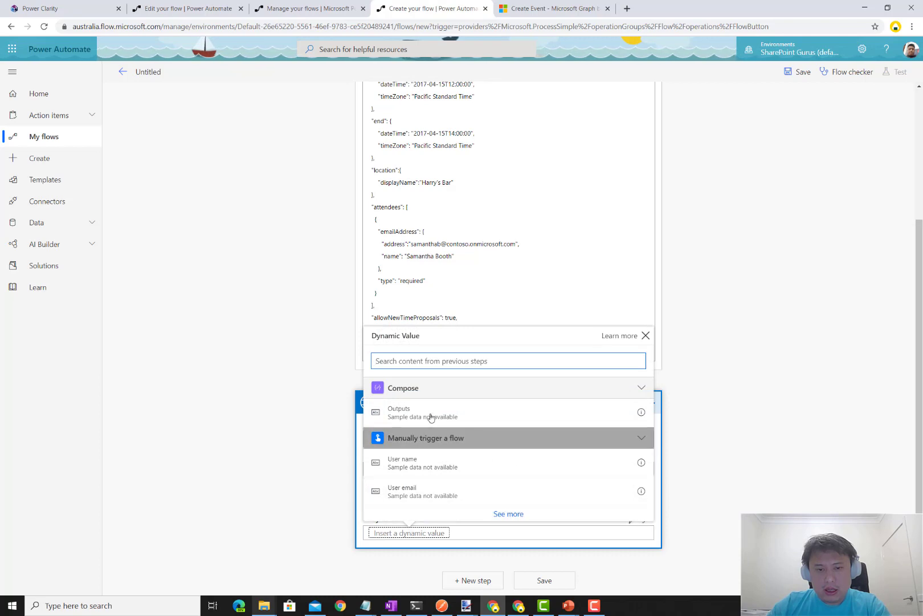
{"action": "left_click", "coordinate": [414, 415]}
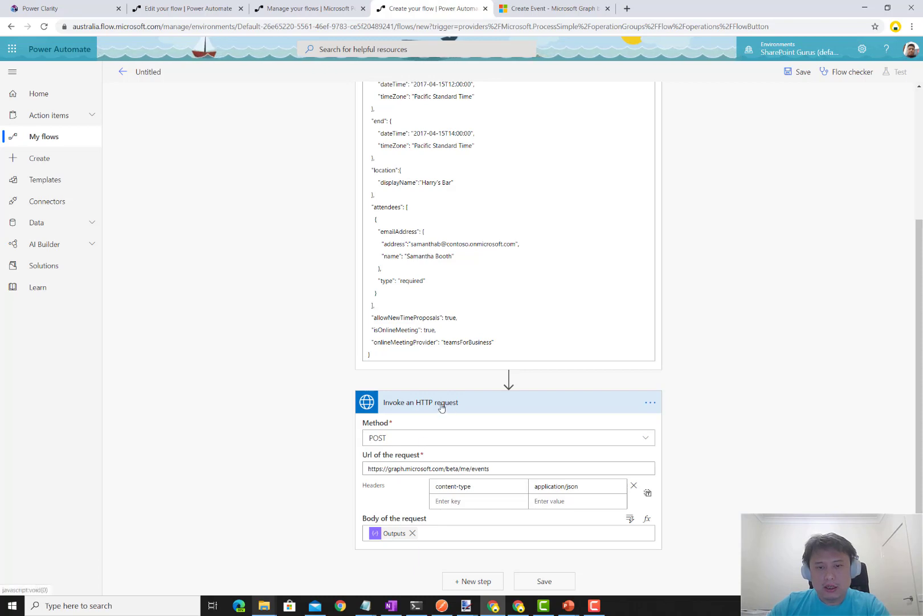
{"action": "scroll", "coordinate": [335, 371], "scroll_direction": "up", "scroll_amount": 3}
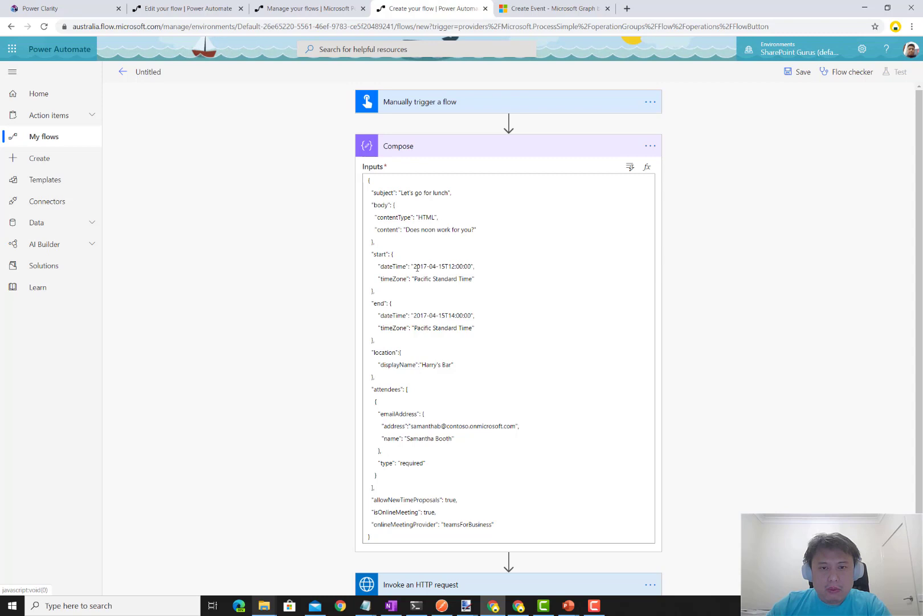
- Replace the hard-coded start dateTime in Compose with the trigger Timestamp
{"action": "left_click", "coordinate": [439, 268]}
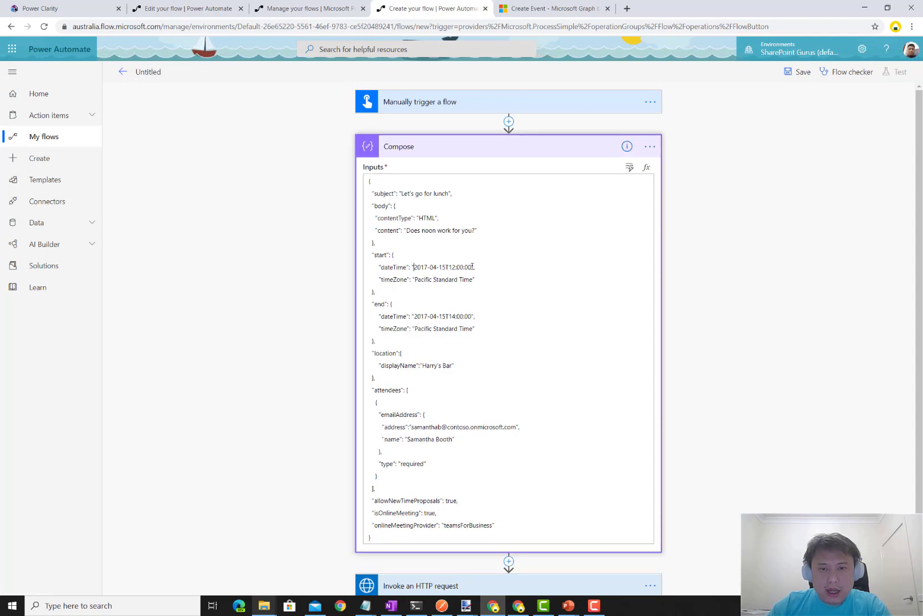
{"action": "left_click", "coordinate": [474, 266], "text": "shift"}
{"action": "key", "text": "Delete"}
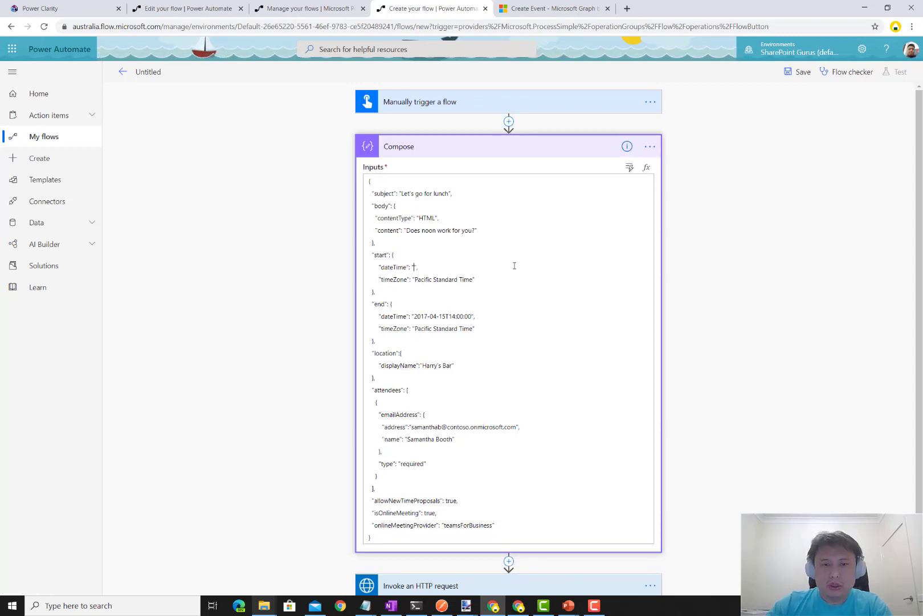
{"action": "left_click", "coordinate": [630, 169]}
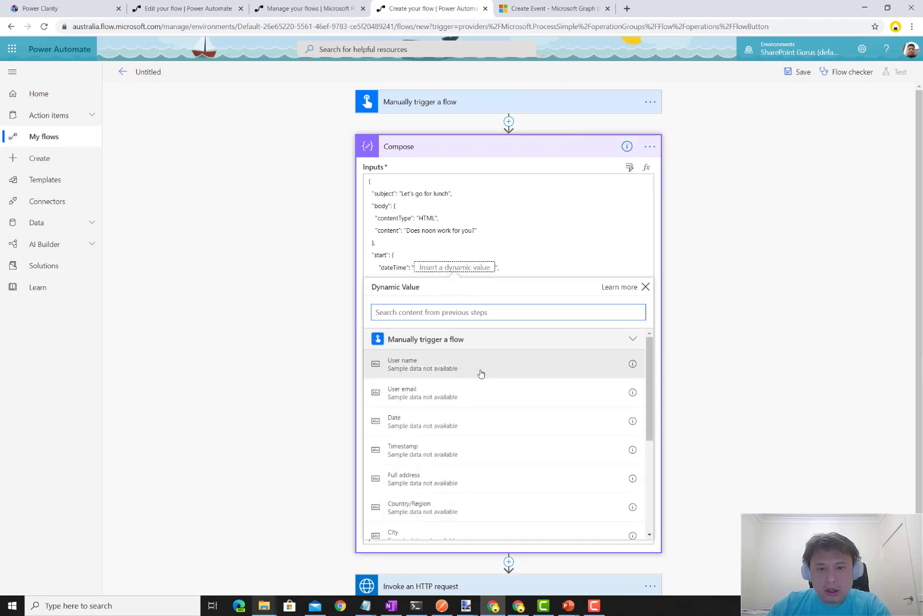
{"action": "scroll", "coordinate": [463, 381], "scroll_direction": "down", "scroll_amount": 1}
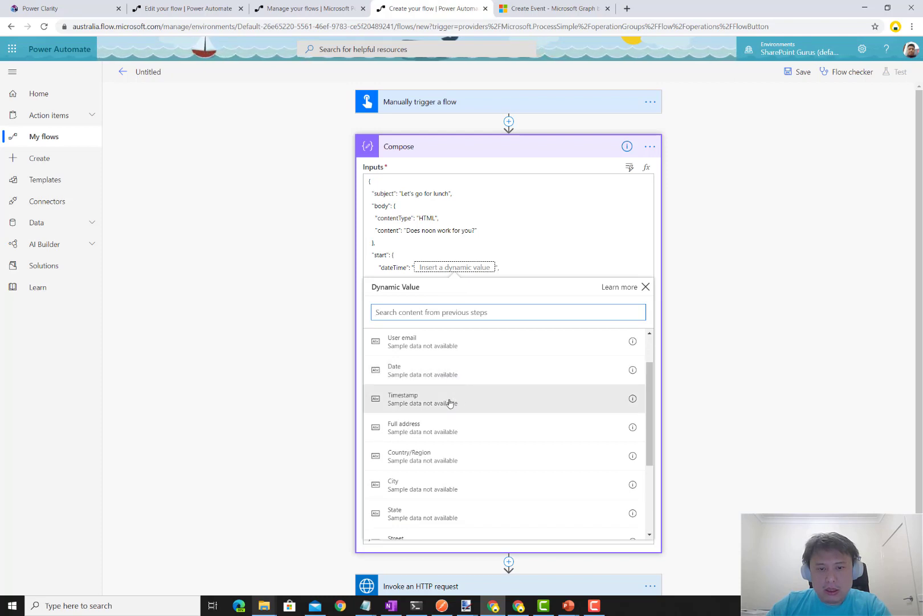
{"action": "left_click", "coordinate": [450, 402]}
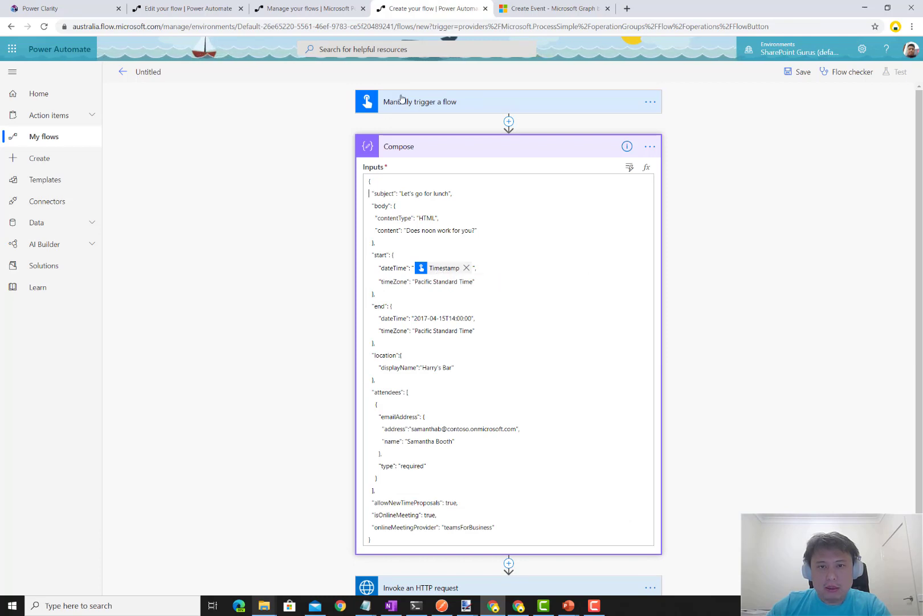
- Replace the end dateTime with an addMinutes expression adding 30 minutes to the trigger Timestamp
{"action": "left_click_drag", "start_coordinate": [415, 318], "coordinate": [473, 318]}
{"action": "key", "text": "BackSpace"}
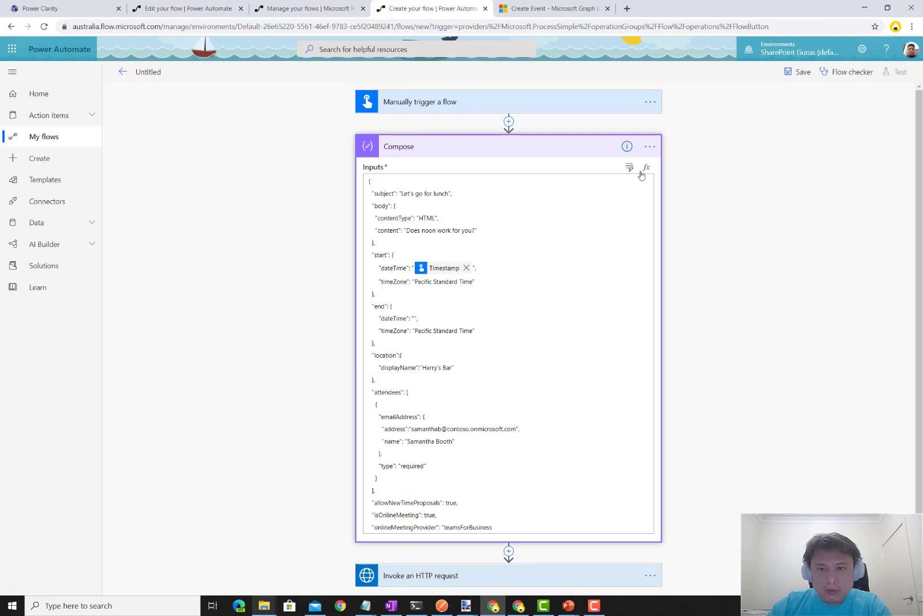
{"action": "left_click", "coordinate": [645, 171]}
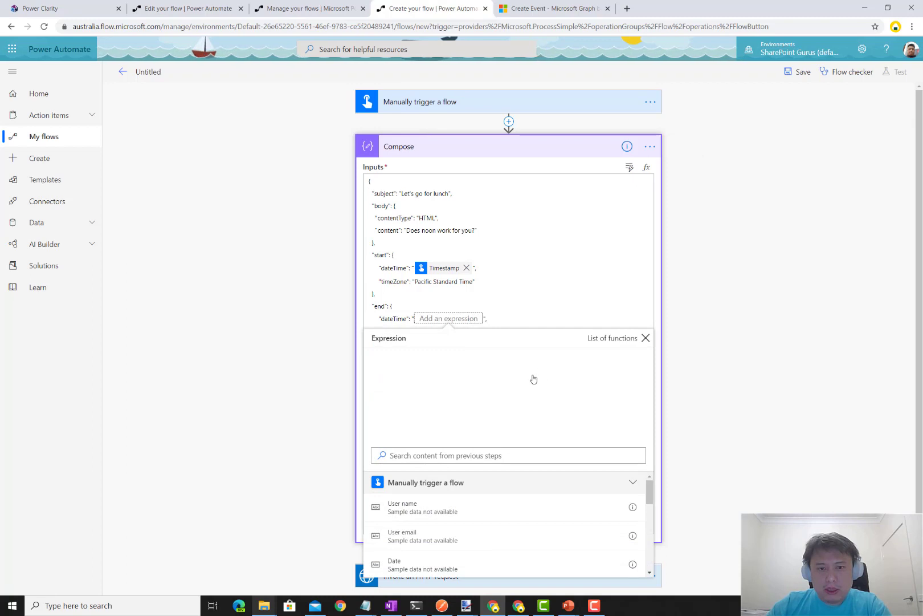
{"action": "left_click", "coordinate": [432, 358]}
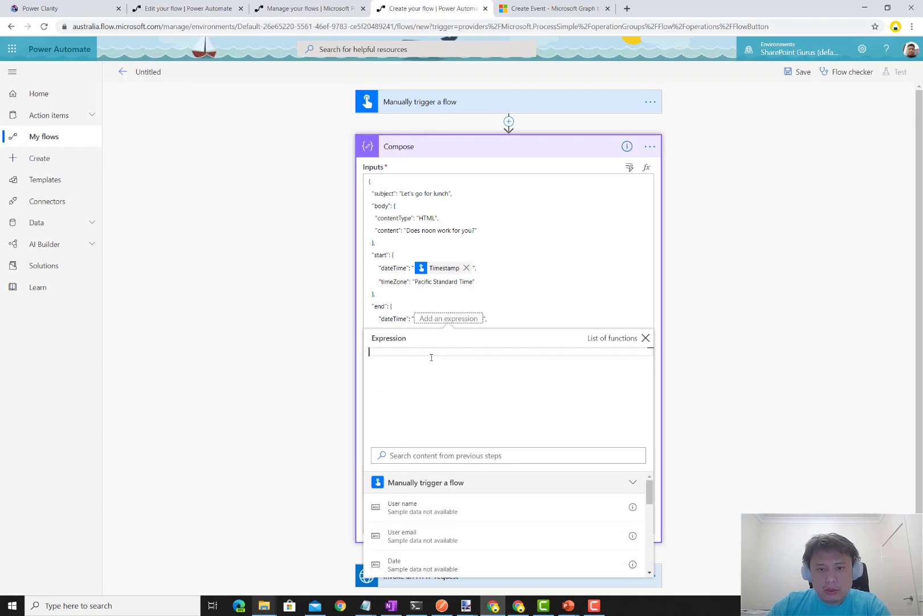
{"action": "type", "text": "addMinutes"}
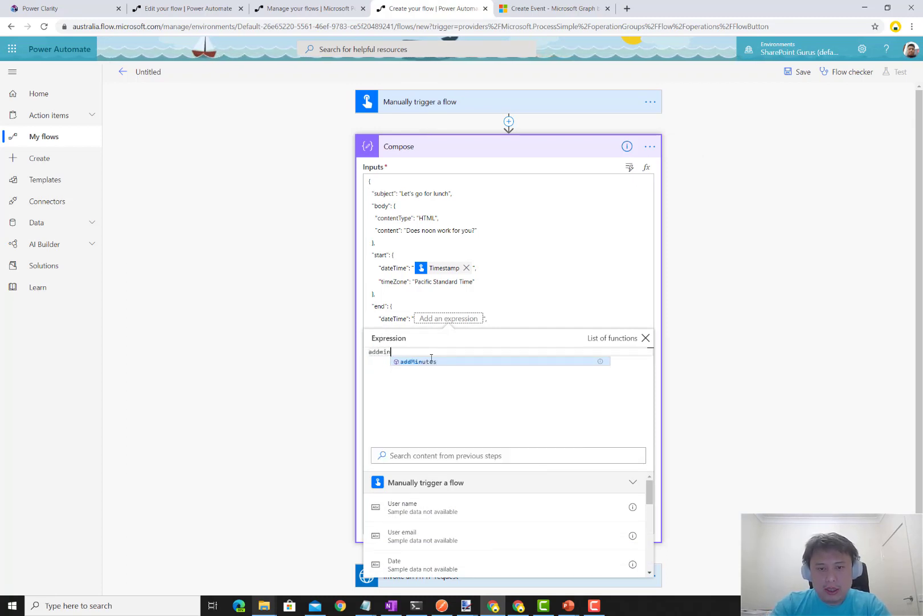
{"action": "type", "text": "("}
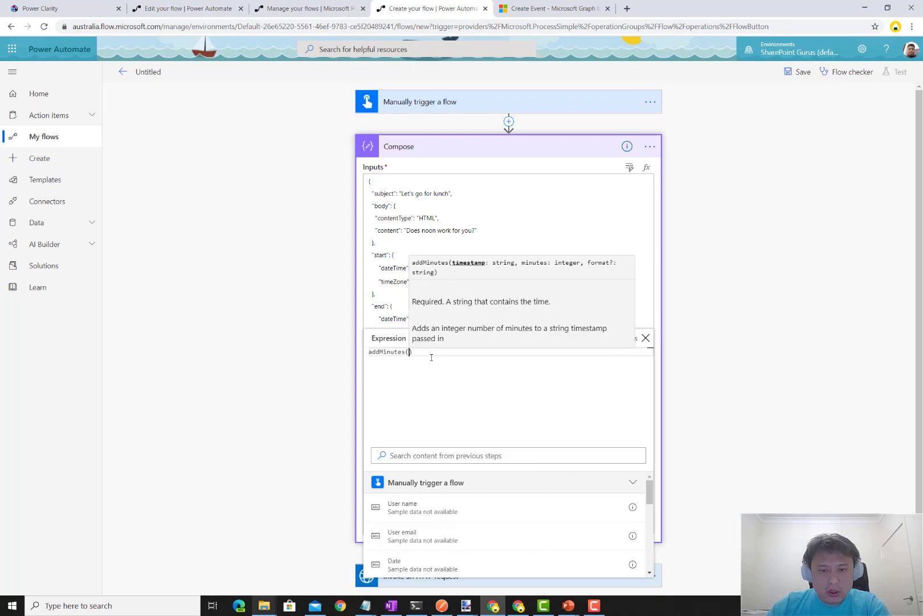
{"action": "scroll", "coordinate": [492, 524], "scroll_direction": "down", "scroll_amount": 2}
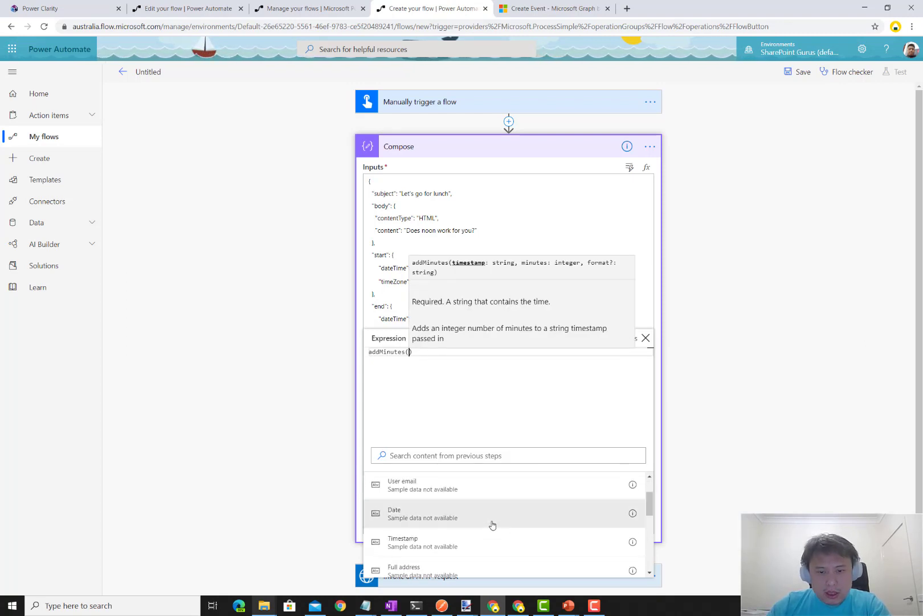
{"action": "left_click", "coordinate": [474, 539]}
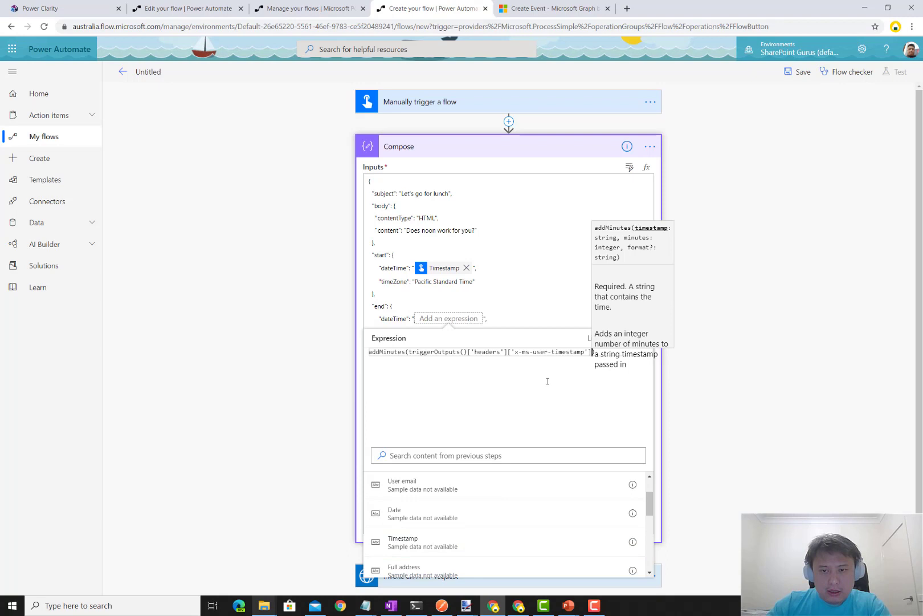
{"action": "type", "text": ", 30"}
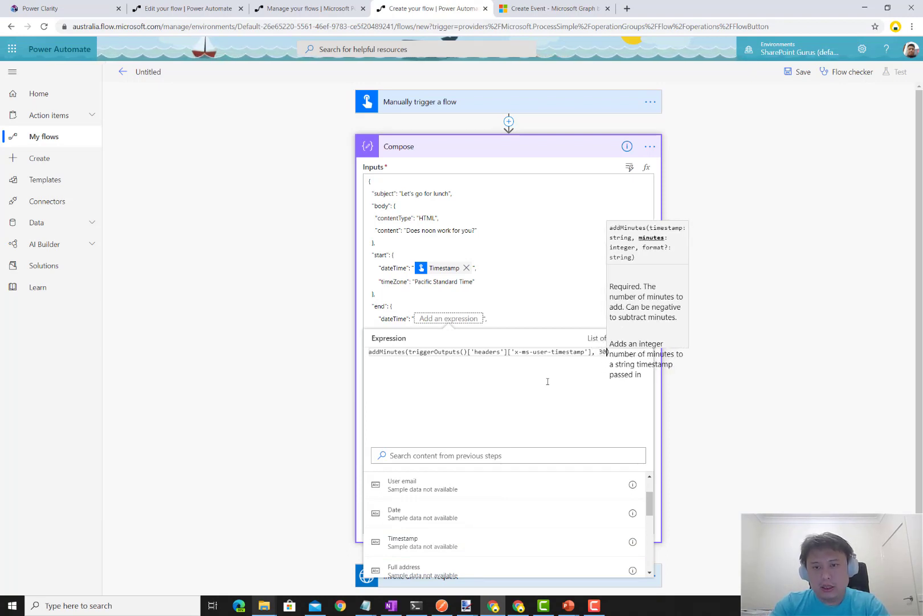
{"action": "key", "text": "ctrl+a"}
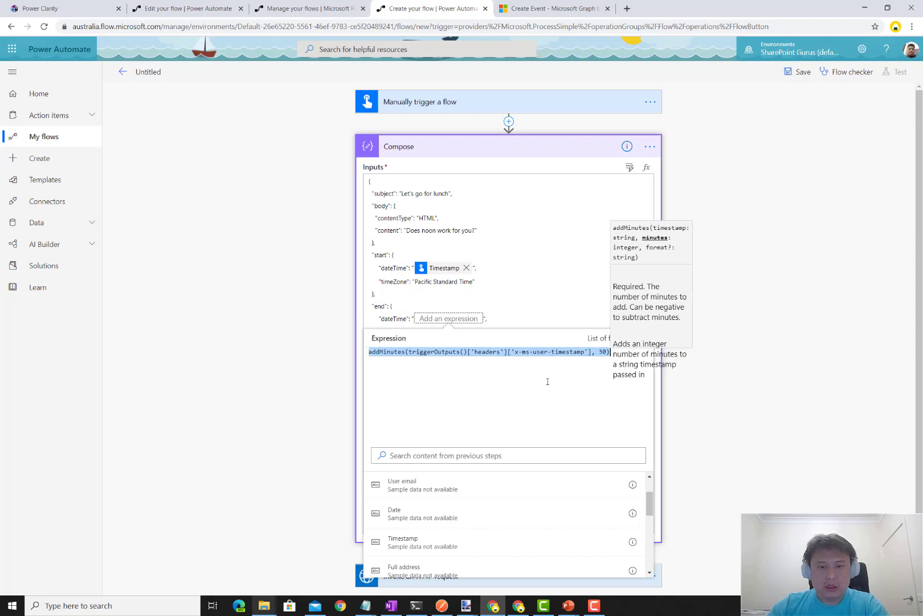
{"action": "left_click", "coordinate": [257, 350]}
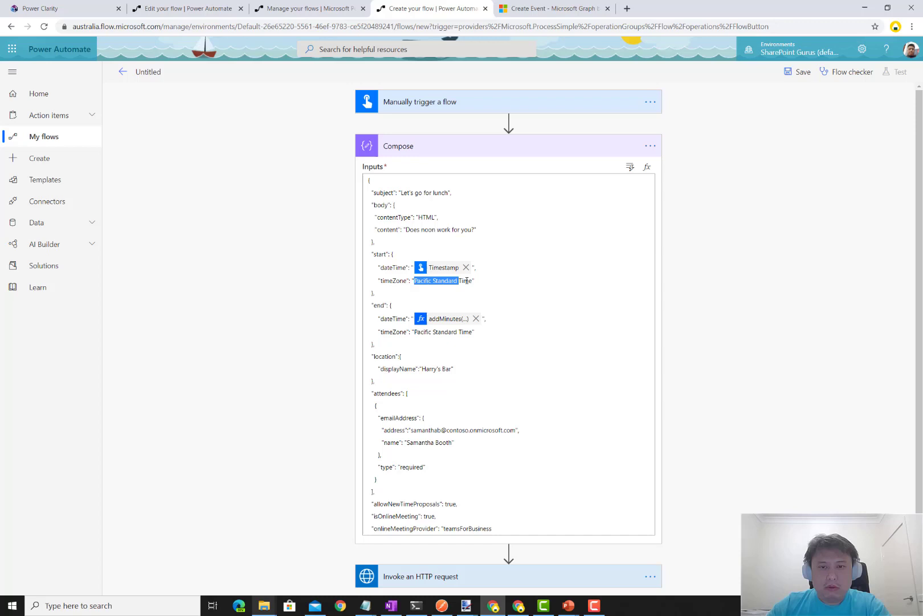
{"action": "left_click_drag", "start_coordinate": [467, 280], "coordinate": [502, 295]}
{"action": "type", "text": "UTC"}
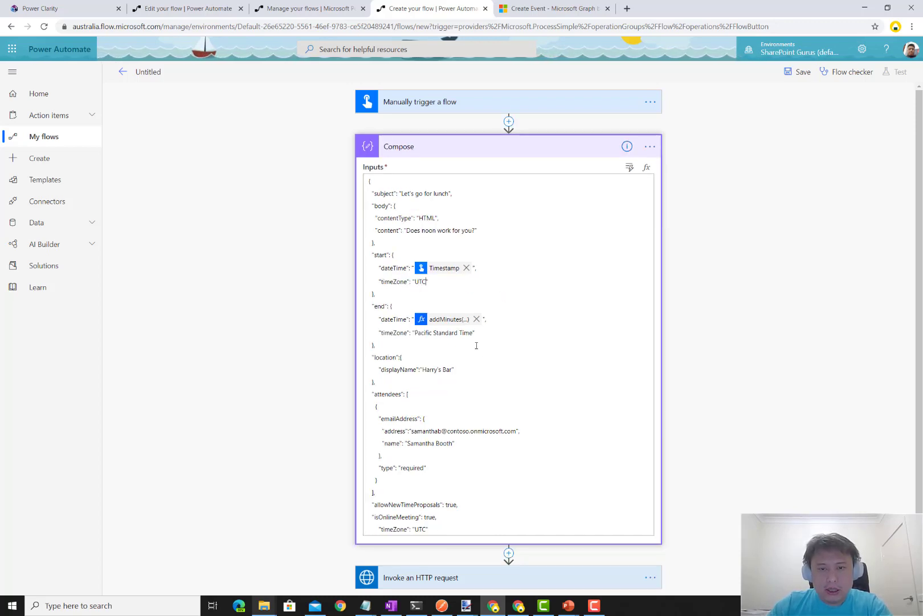
{"action": "left_click_drag", "start_coordinate": [475, 333], "coordinate": [414, 333]}
{"action": "type", "text": "U"}
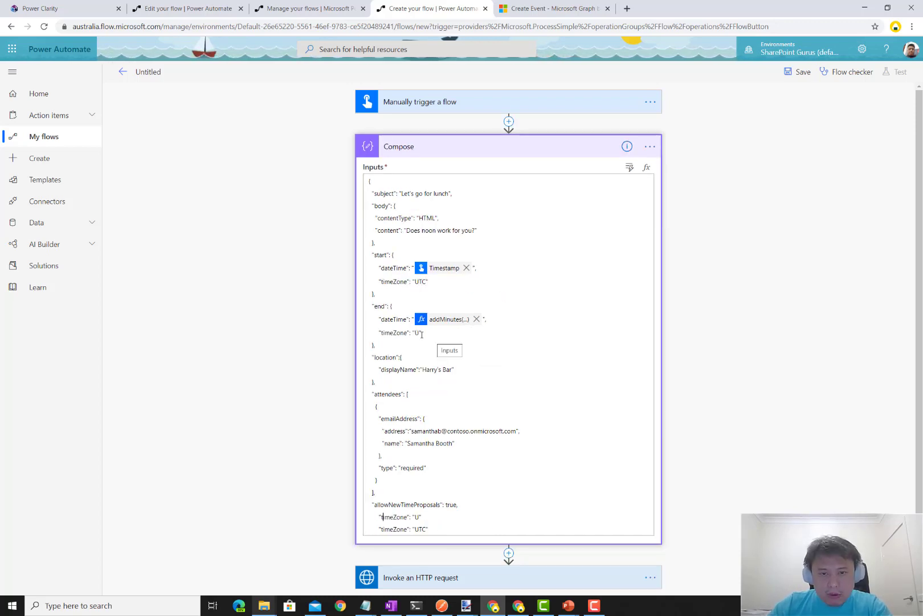
{"action": "type", "text": "TC"}
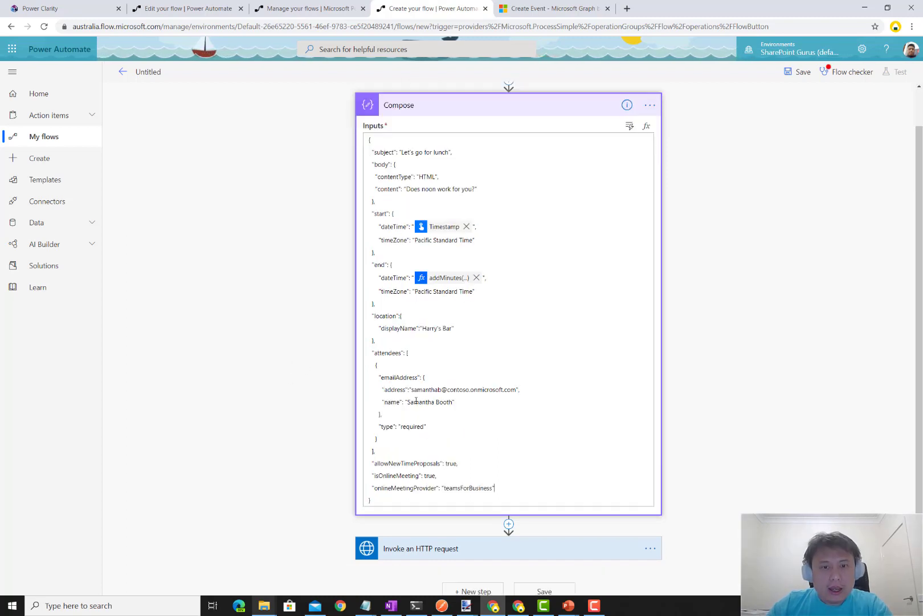
- Replace the fixed attendee address in Compose with the trigger's Email dynamic value
{"action": "left_click", "coordinate": [412, 391]}
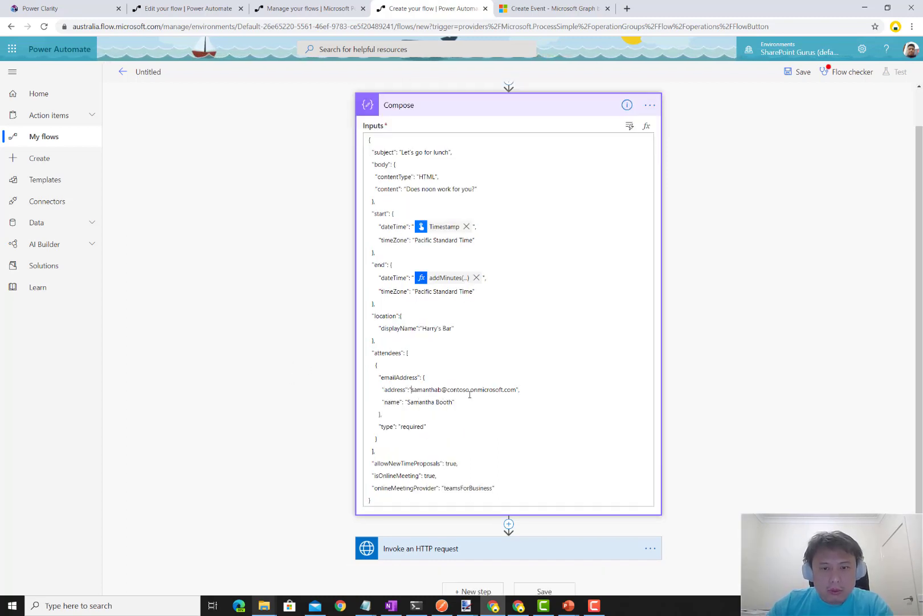
{"action": "left_click", "coordinate": [517, 389], "text": "shift"}
{"action": "key", "text": "BackSpace"}
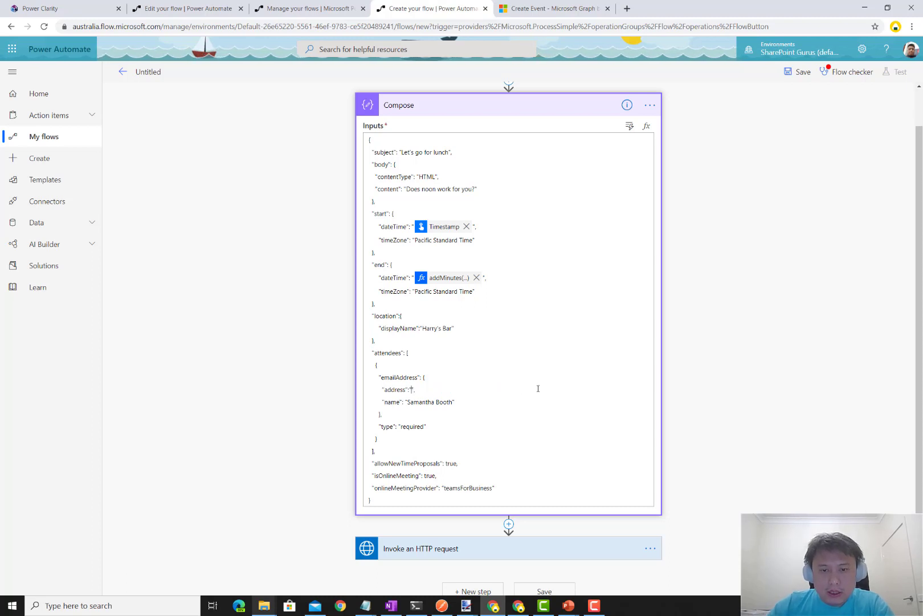
{"action": "left_click", "coordinate": [630, 127]}
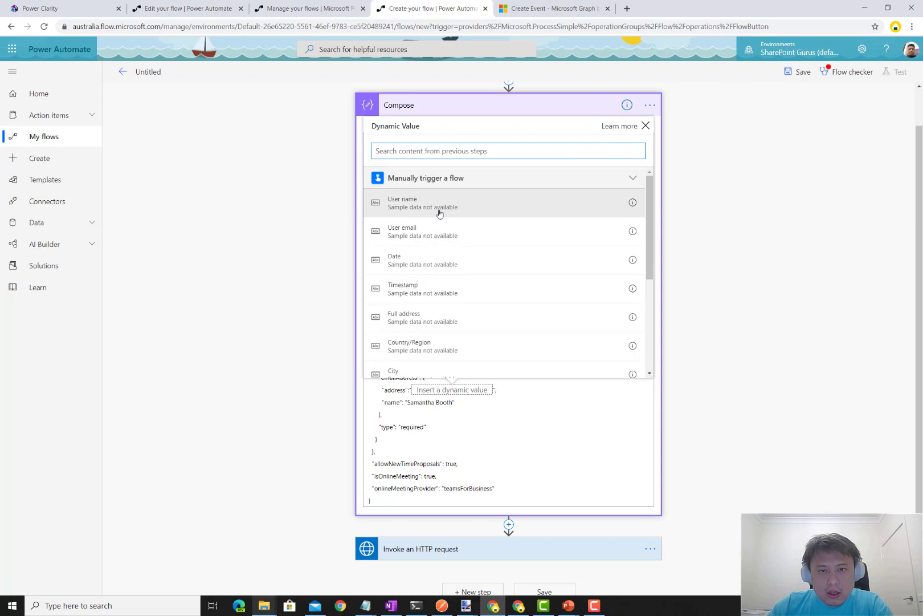
{"action": "scroll", "coordinate": [455, 248], "scroll_direction": "down", "scroll_amount": 5}
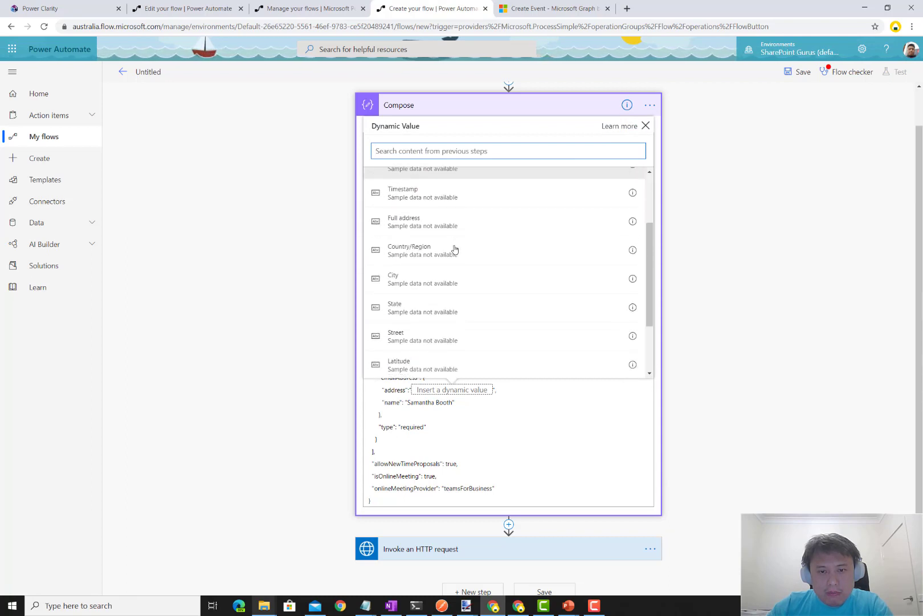
{"action": "scroll", "coordinate": [459, 273], "scroll_direction": "down", "scroll_amount": 1}
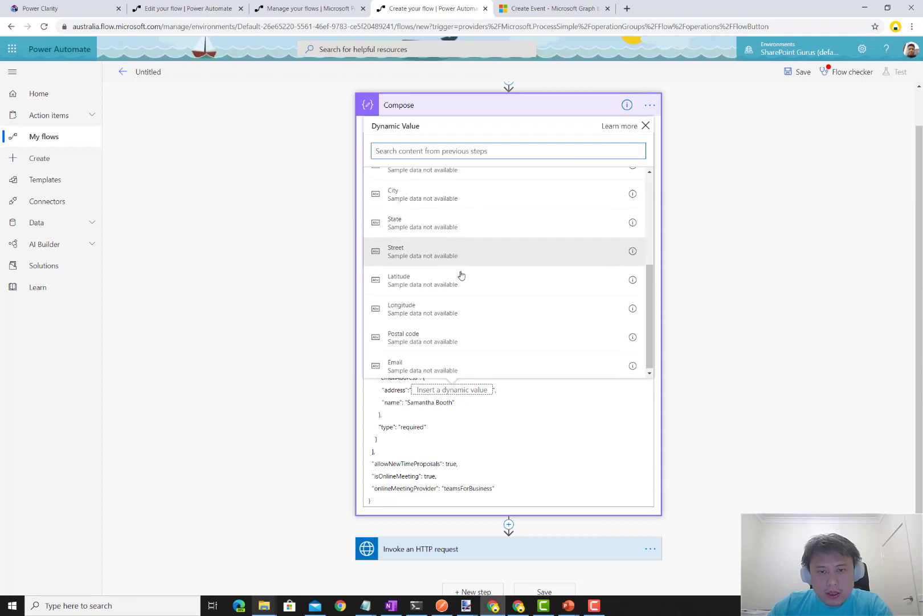
{"action": "left_click", "coordinate": [456, 363]}
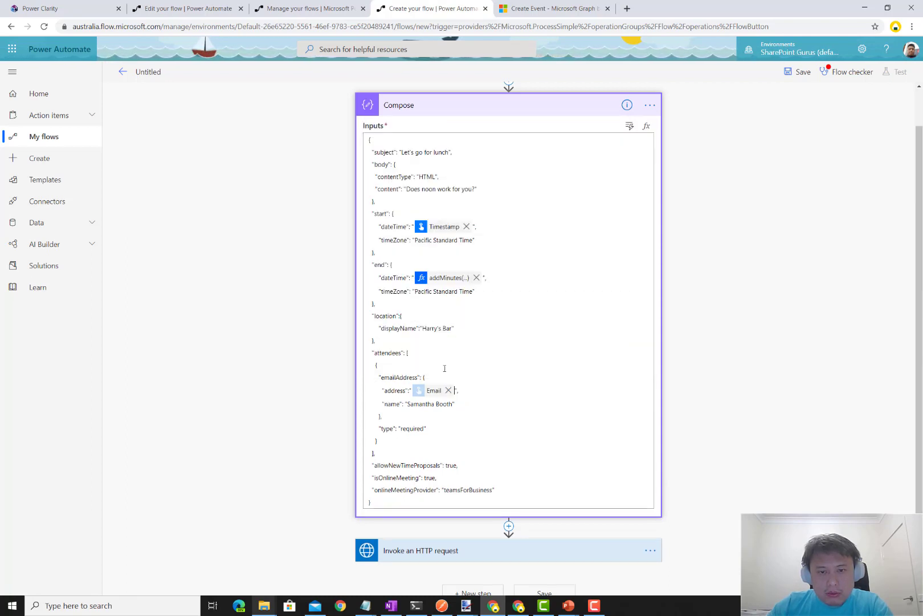
- Delete the attendee's name line so only the address and required type remain
{"action": "left_click", "coordinate": [468, 394]}
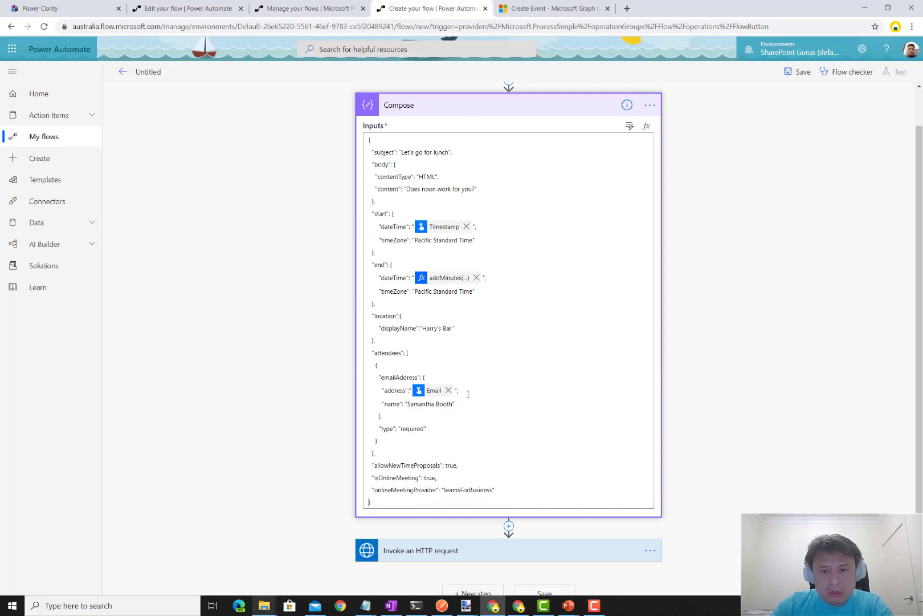
{"action": "triple_click", "coordinate": [471, 405]}
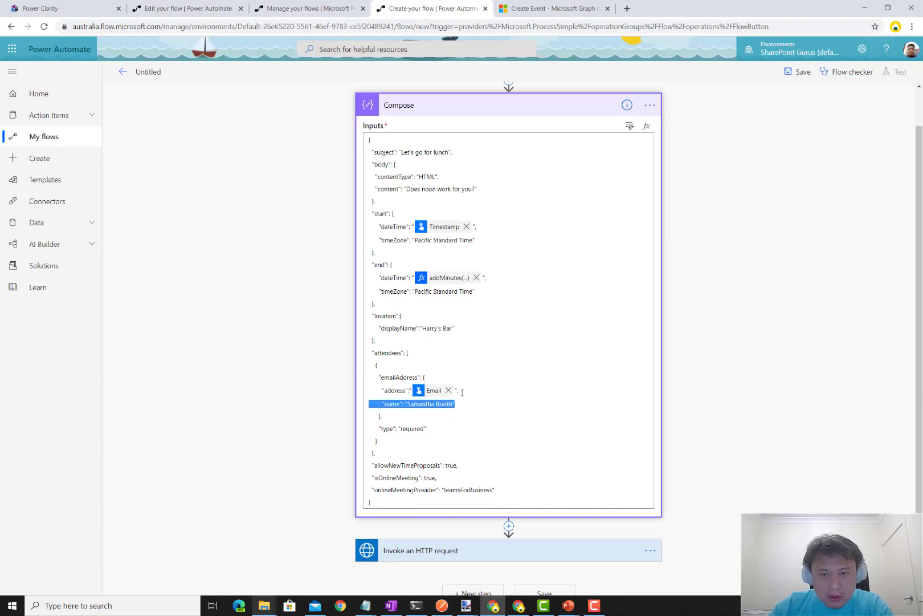
{"action": "key", "text": "ctrl+End"}
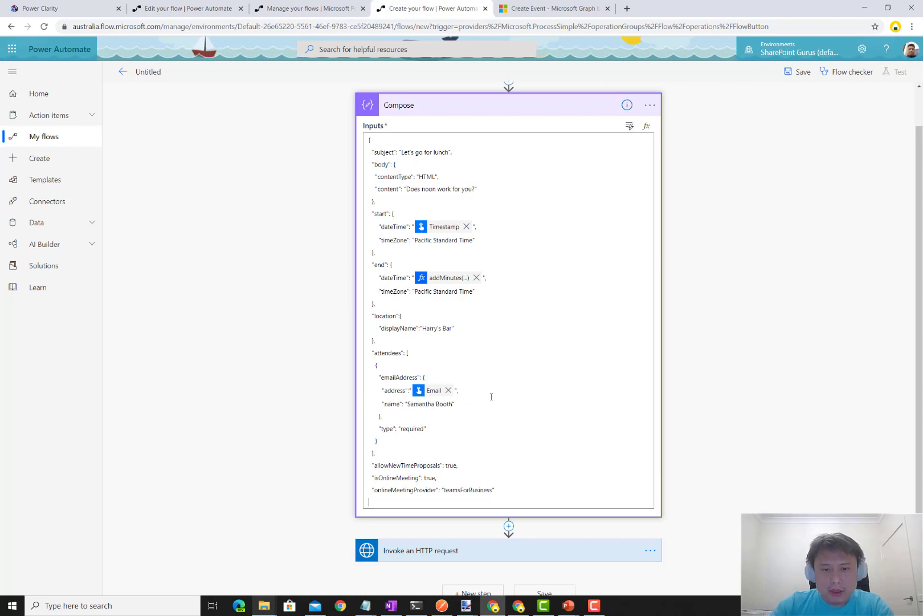
{"action": "left_click", "coordinate": [229, 392]}
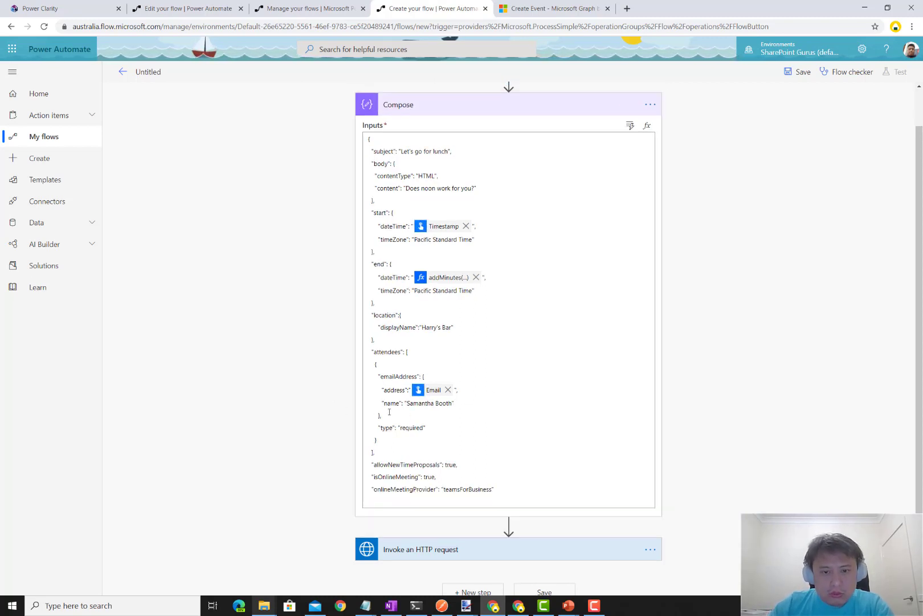
{"action": "left_click", "coordinate": [479, 405]}
{"action": "key", "text": "shift+Down"}
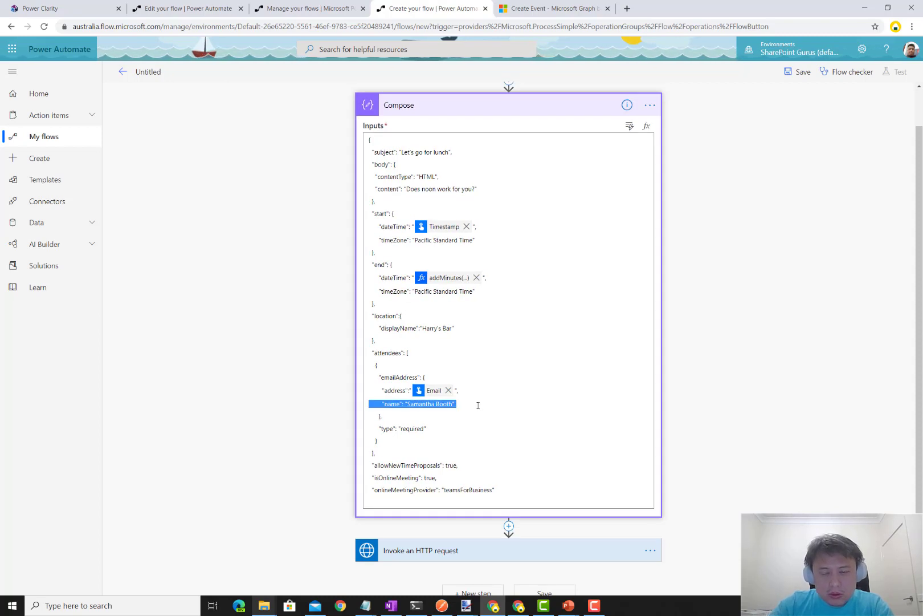
{"action": "key", "text": "Delete"}
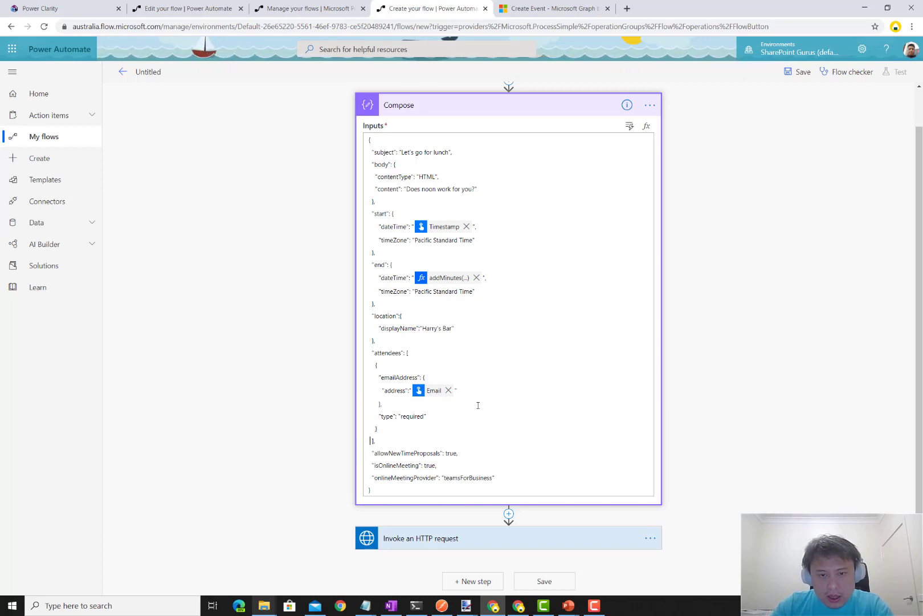
{"action": "key", "text": "shift+Up"}
{"action": "key", "text": "shift+Up"}
{"action": "key", "text": "shift+Up"}
{"action": "key", "text": "shift+Up"}
{"action": "key", "text": "shift+Up"}
{"action": "key", "text": "Left"}
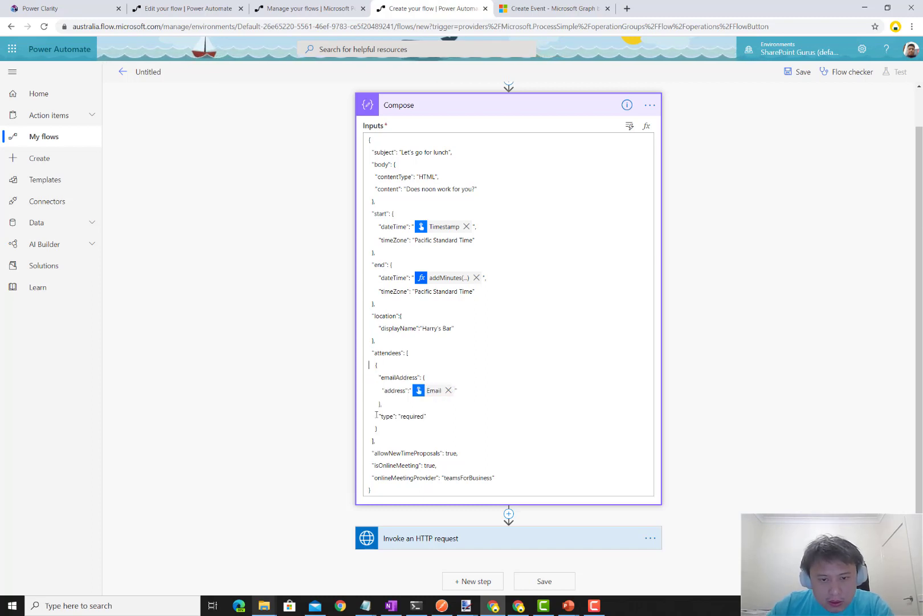
- Duplicate the attendee object after a comma and set the copy's address to User email
{"action": "left_click_drag", "start_coordinate": [378, 428], "coordinate": [362, 373]}
{"action": "key", "text": "ctrl+c"}
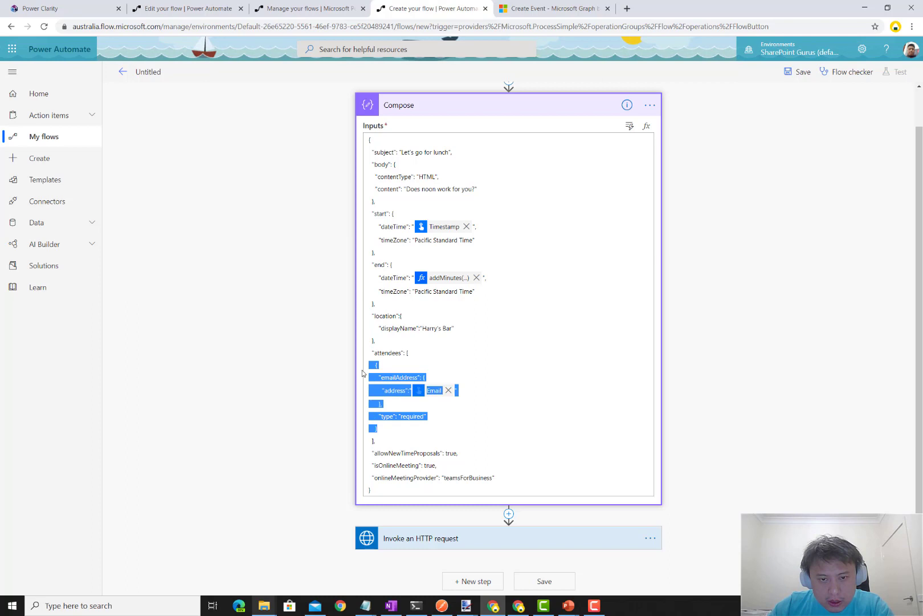
{"action": "left_click", "coordinate": [392, 429]}
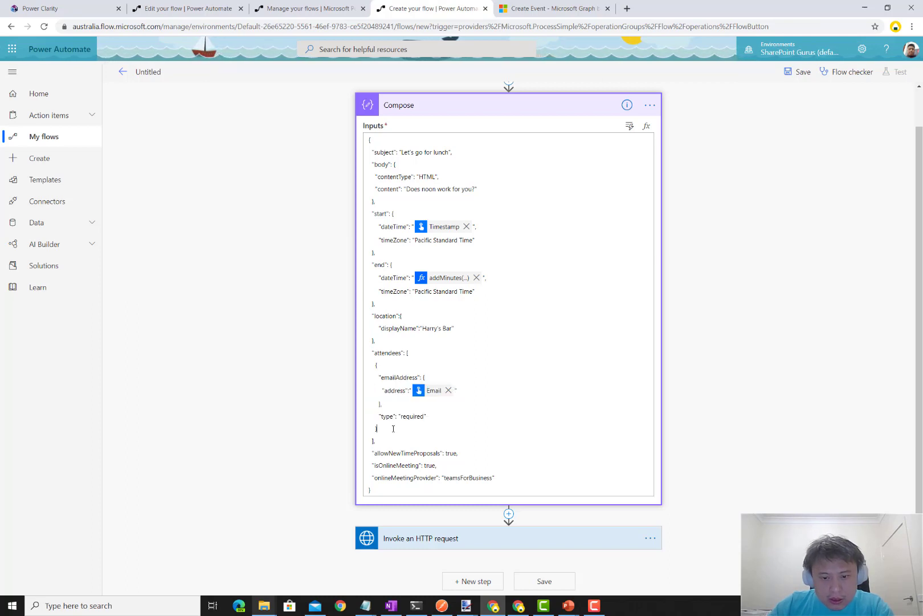
{"action": "type", "text": ","}
{"action": "key", "text": "Return"}
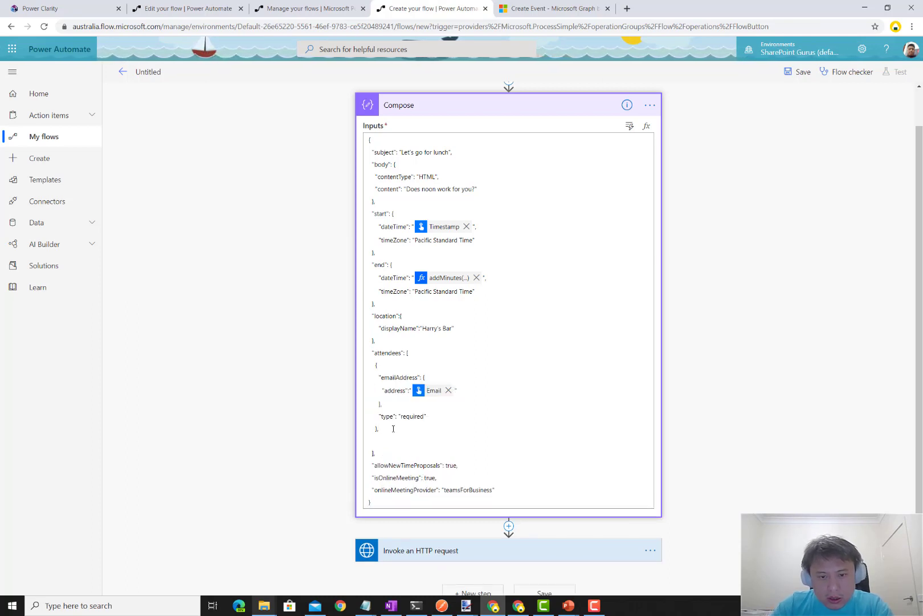
{"action": "key", "text": "ctrl+v"}
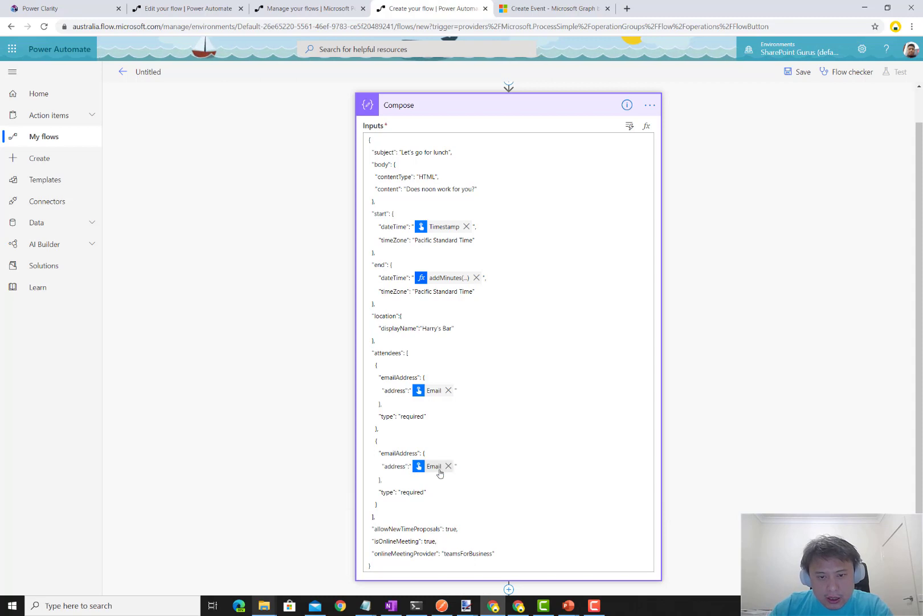
{"action": "left_click", "coordinate": [448, 466]}
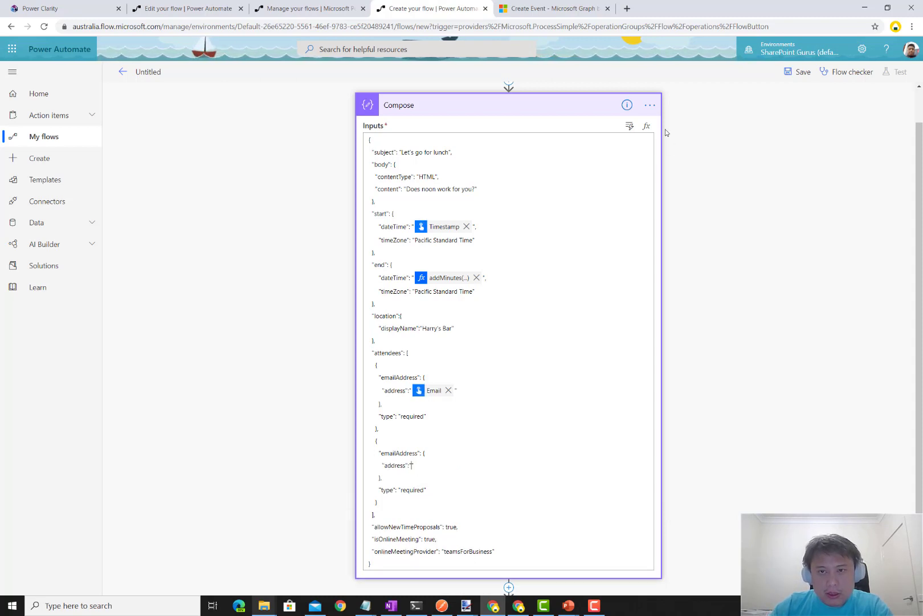
{"action": "left_click", "coordinate": [629, 125]}
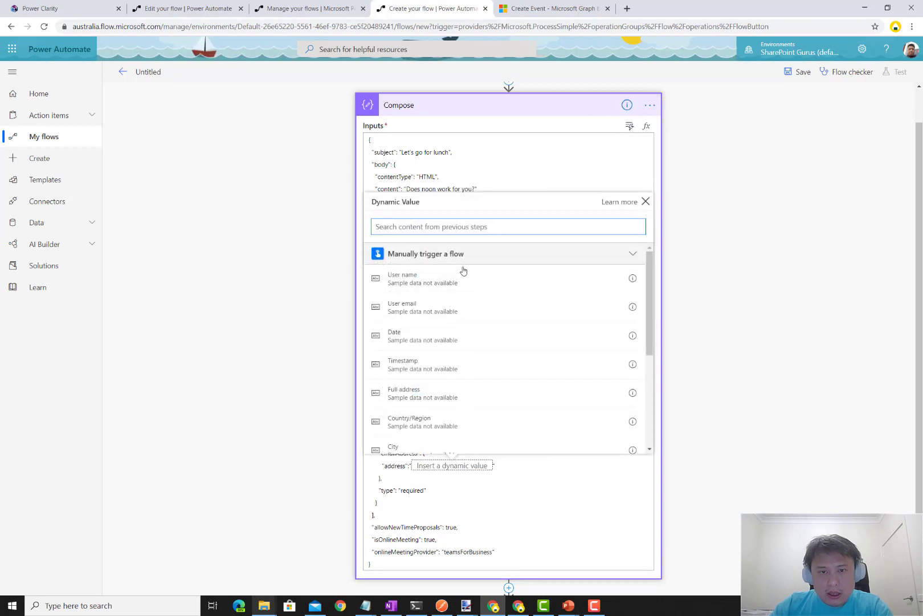
{"action": "left_click", "coordinate": [439, 306]}
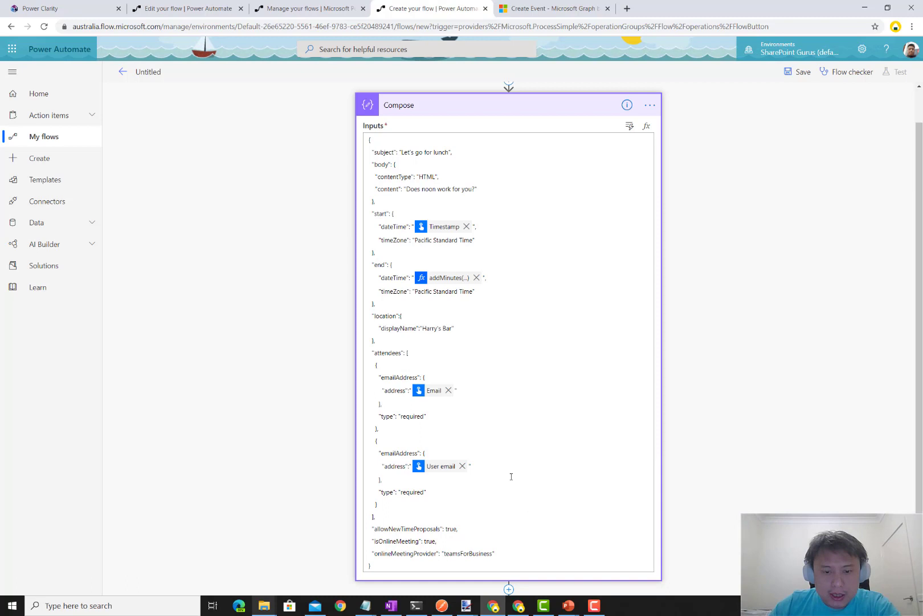
{"action": "scroll", "coordinate": [511, 476], "scroll_direction": "down", "scroll_amount": 1}
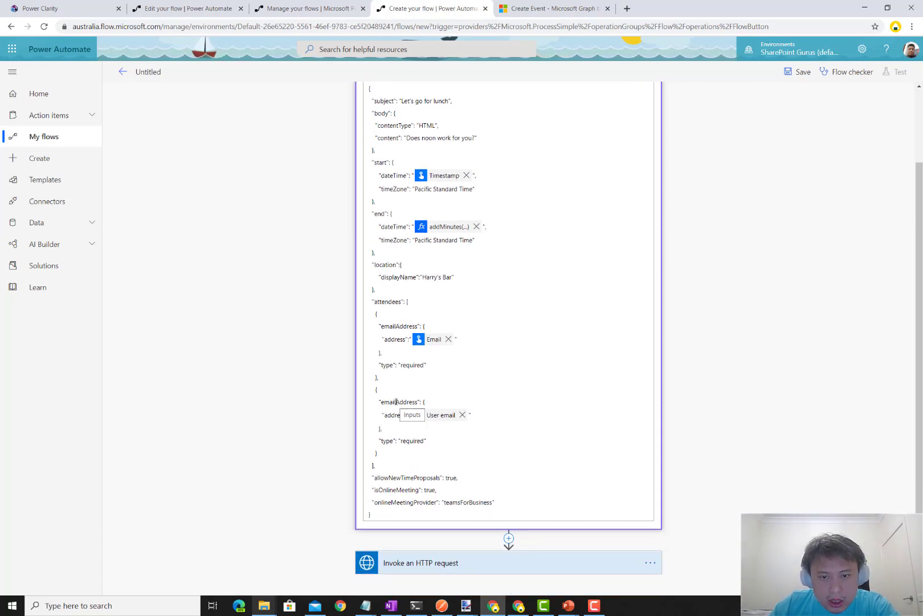
{"action": "scroll", "coordinate": [396, 402], "scroll_direction": "up", "scroll_amount": 2}
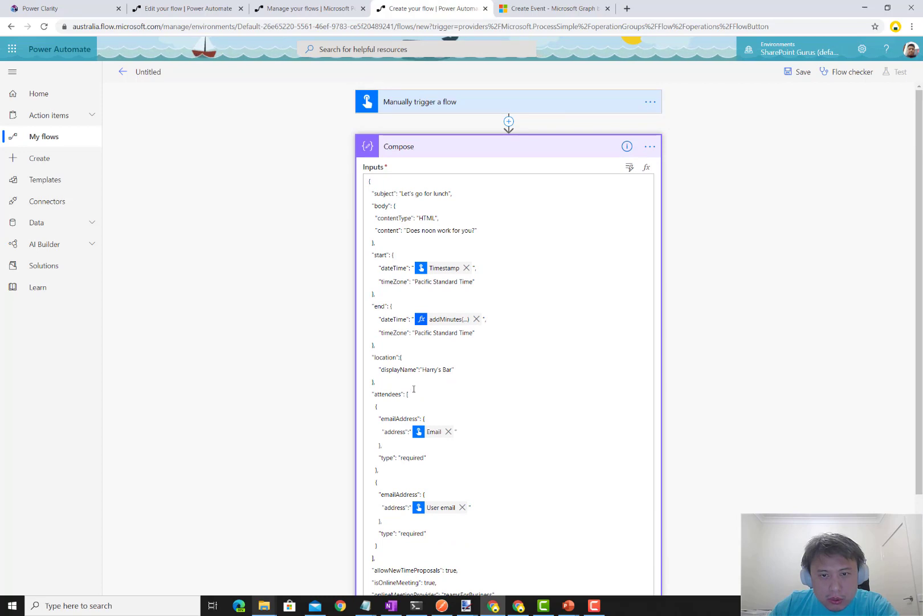
- Save the flow and rename it 'Button to meet John Now!'
{"action": "left_click", "coordinate": [795, 72]}
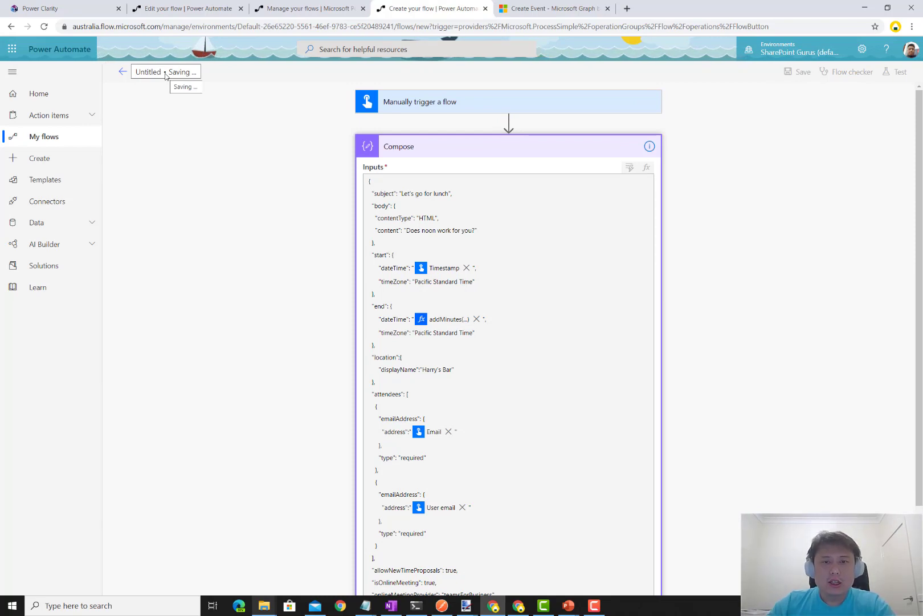
{"action": "type", "text": "Button to me"}
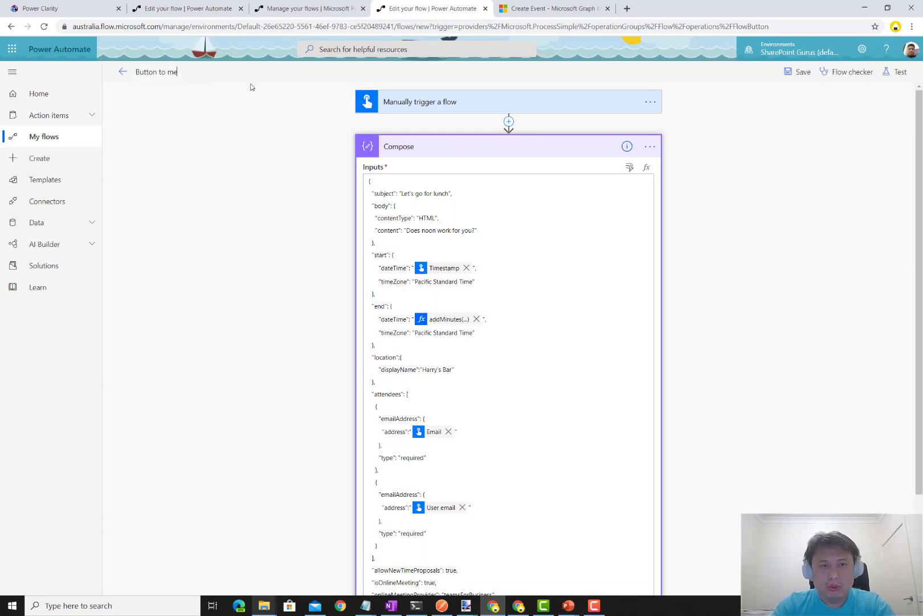
{"action": "type", "text": "et J"}
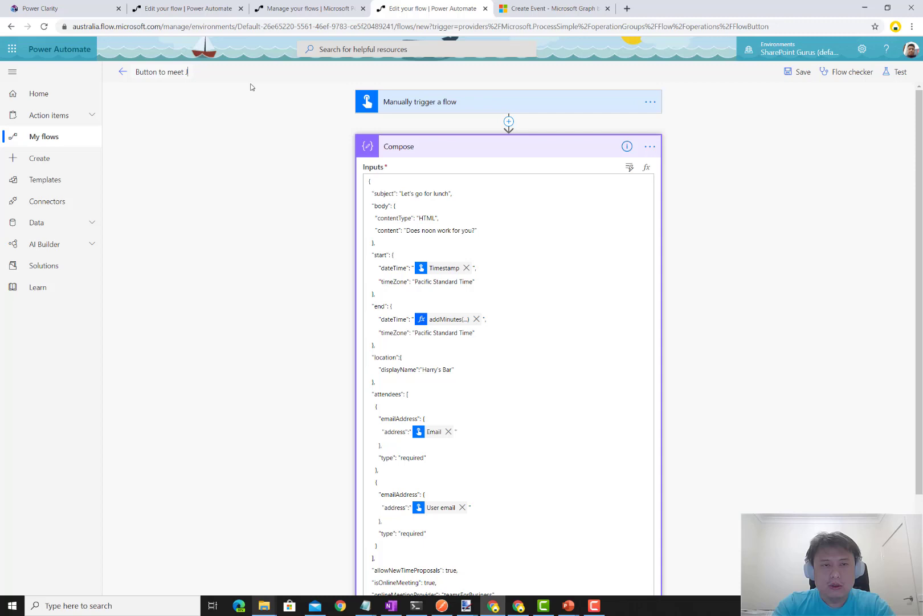
{"action": "type", "text": "ohn Now!"}
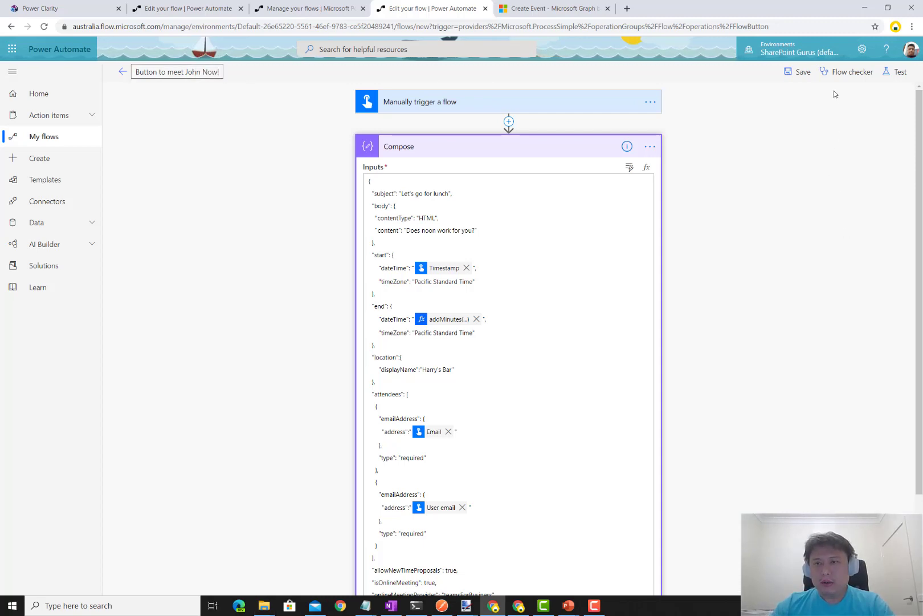
- Test the flow with a manual trigger, choosing a suggested person as the attendee email
{"action": "left_click", "coordinate": [887, 73]}
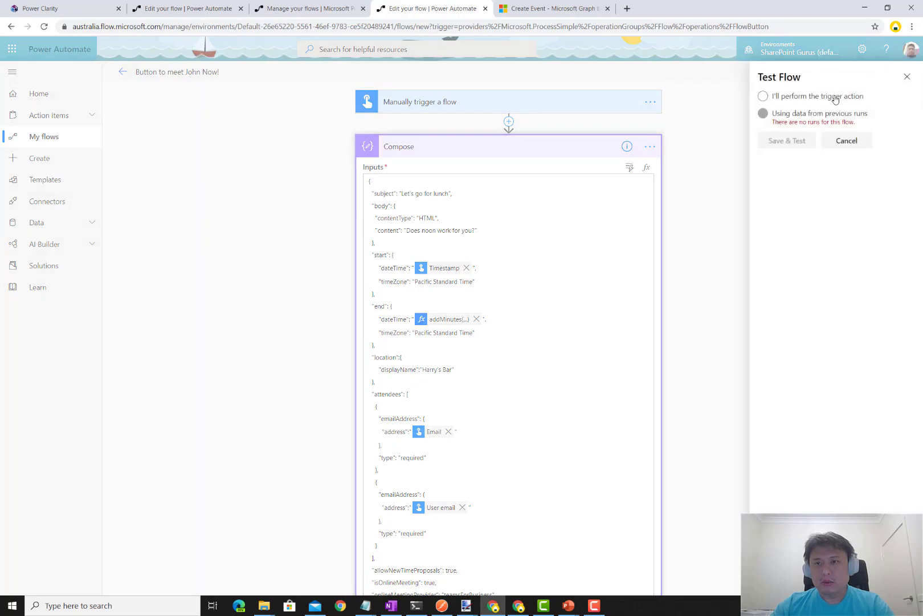
{"action": "left_click", "coordinate": [812, 101]}
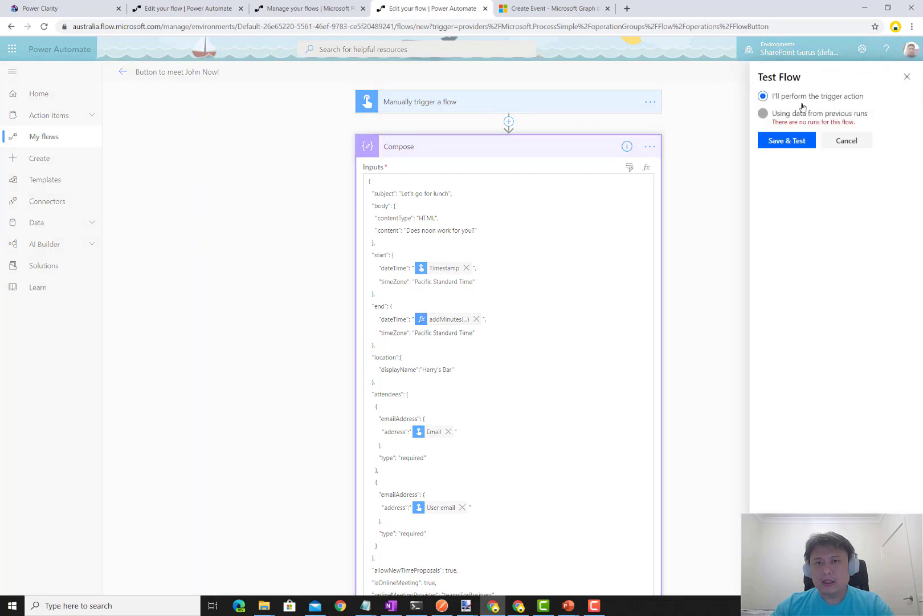
{"action": "left_click", "coordinate": [787, 143]}
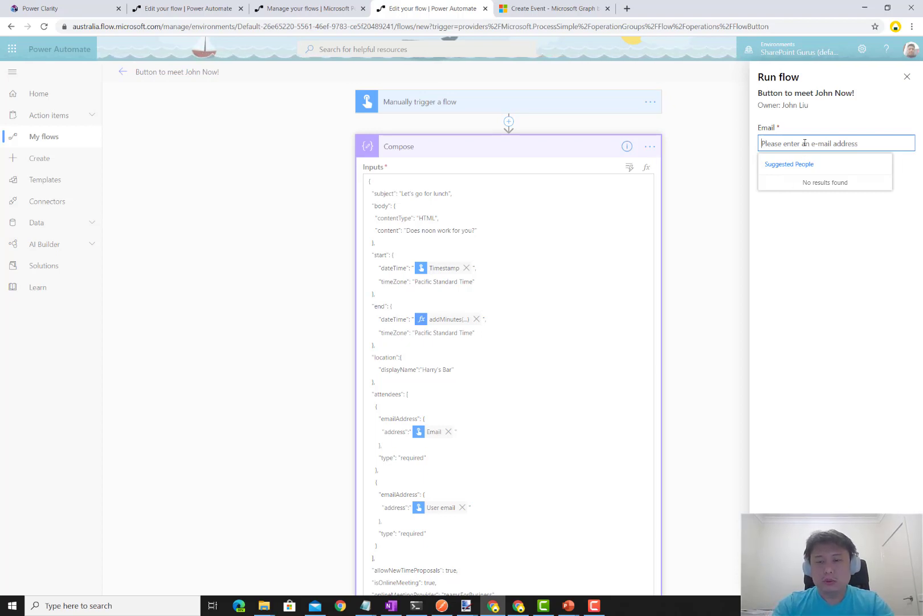
{"action": "type", "text": "gan"}
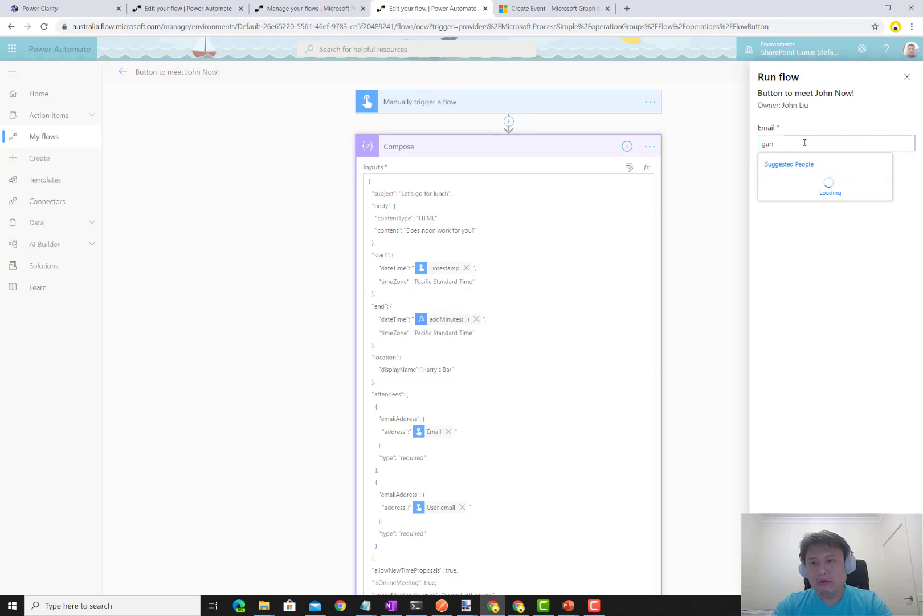
{"action": "type", "text": "dalf"}
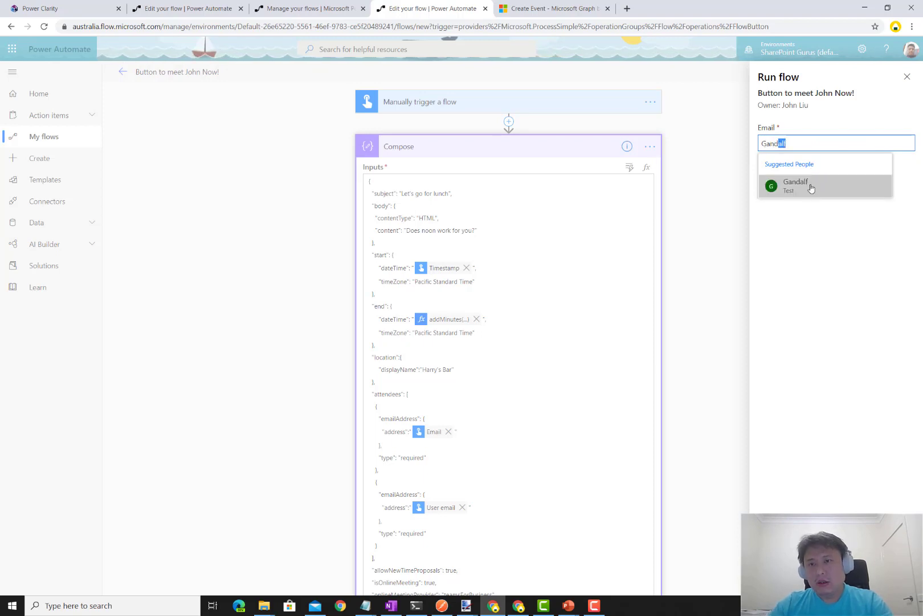
{"action": "left_click", "coordinate": [811, 188]}
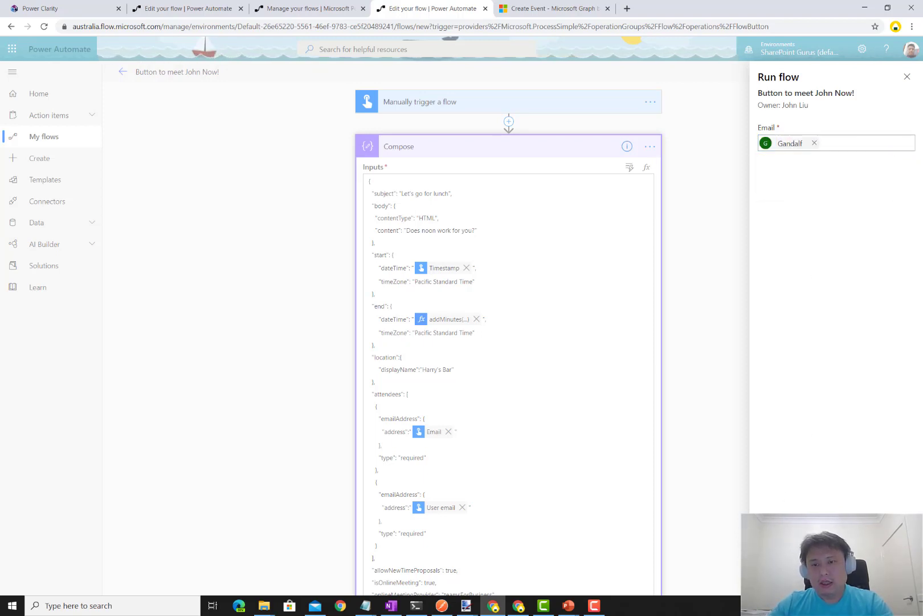
{"action": "left_click", "coordinate": [778, 595]}
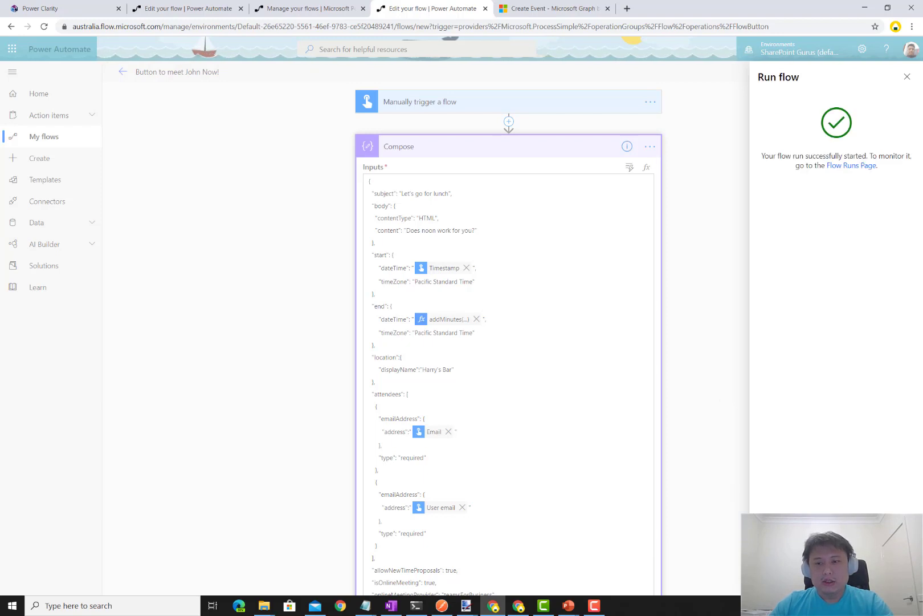
{"action": "left_click", "coordinate": [778, 595]}
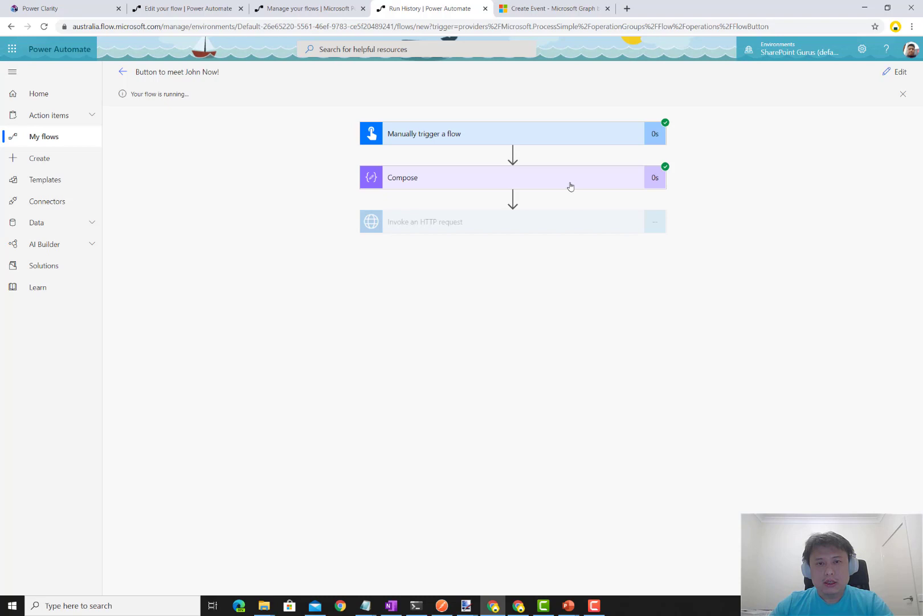
- Inspect the HTTP request's 201 response body down to the onlineMeeting joinUrl
{"action": "left_click", "coordinate": [551, 230]}
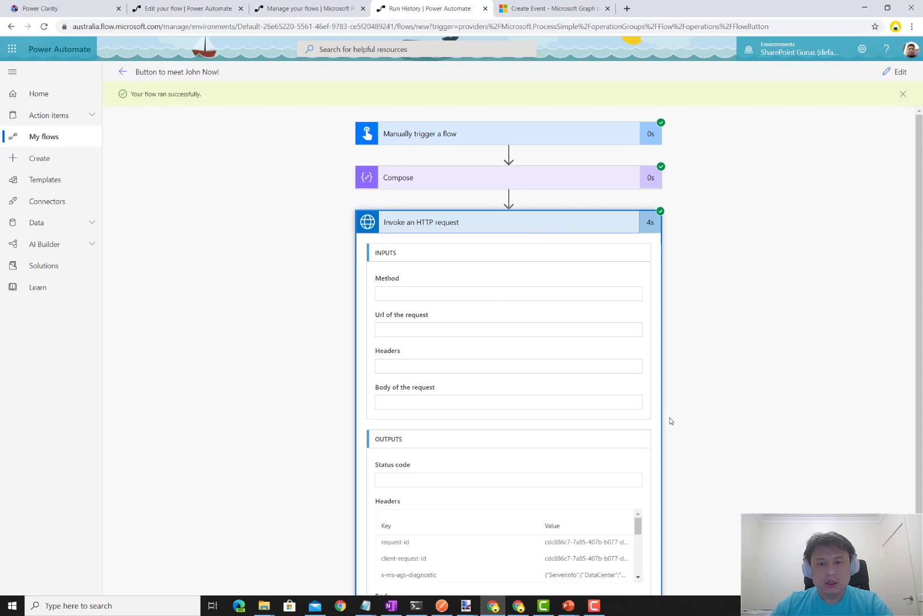
{"action": "scroll", "coordinate": [618, 525], "scroll_direction": "down", "scroll_amount": 1}
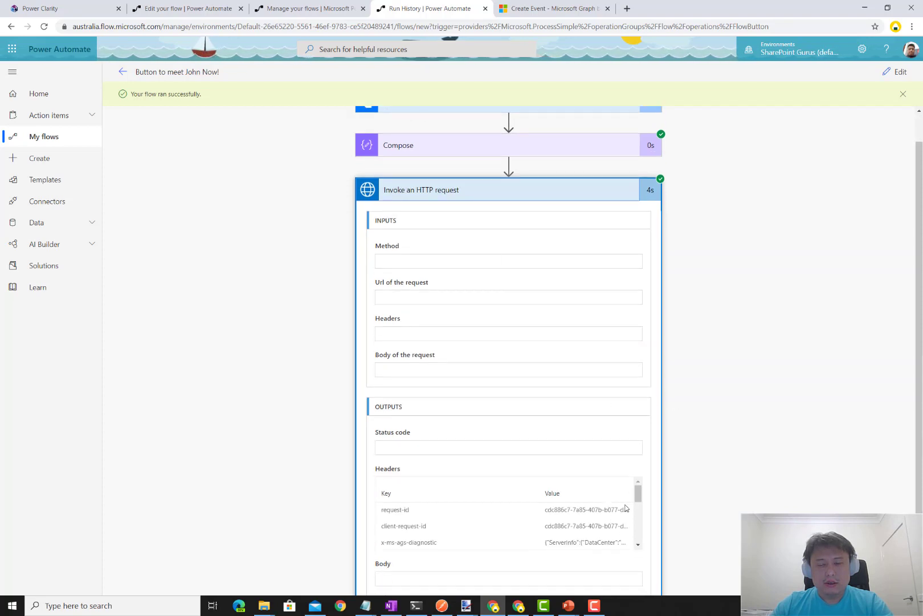
{"action": "scroll", "coordinate": [637, 501], "scroll_direction": "down", "scroll_amount": 3}
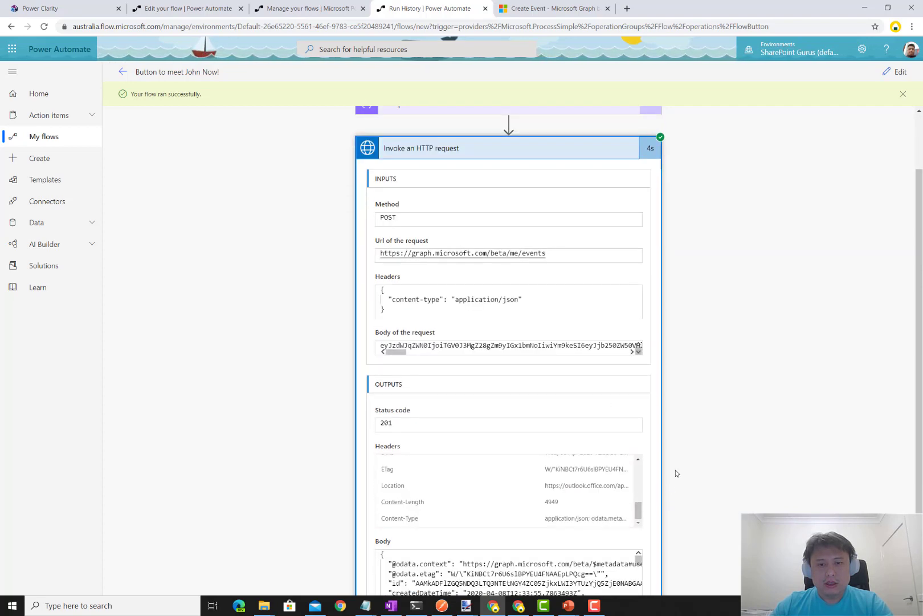
{"action": "scroll", "coordinate": [676, 473], "scroll_direction": "down", "scroll_amount": 3}
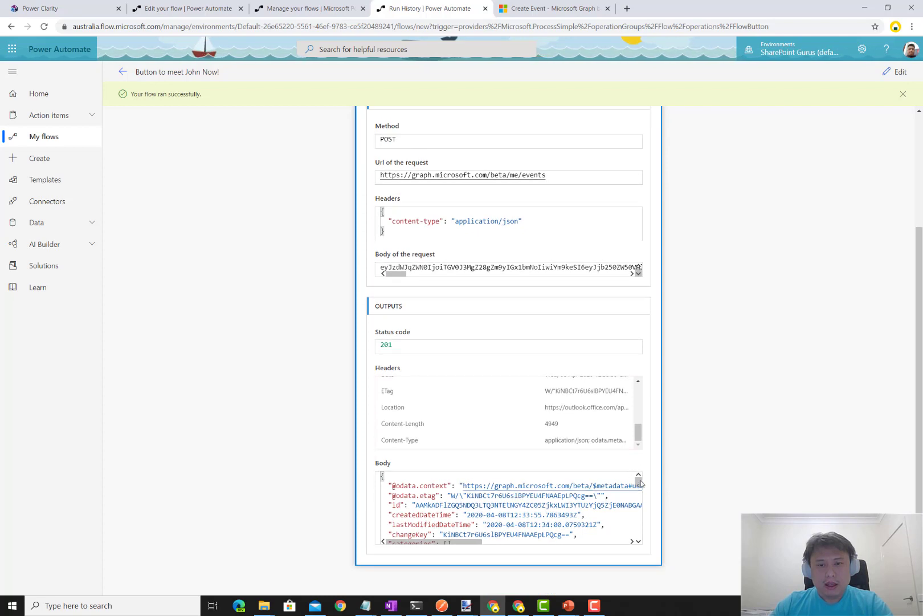
{"action": "left_click_drag", "start_coordinate": [639, 483], "coordinate": [640, 540]}
{"action": "scroll", "coordinate": [472, 505], "scroll_direction": "up", "scroll_amount": 2}
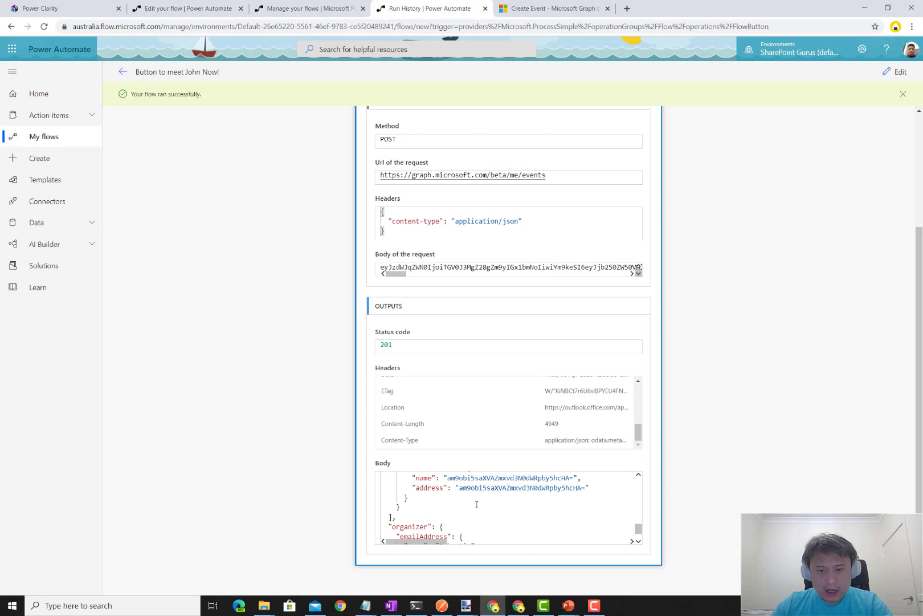
{"action": "scroll", "coordinate": [477, 505], "scroll_direction": "down", "scroll_amount": 2}
{"action": "left_click", "coordinate": [446, 488]}
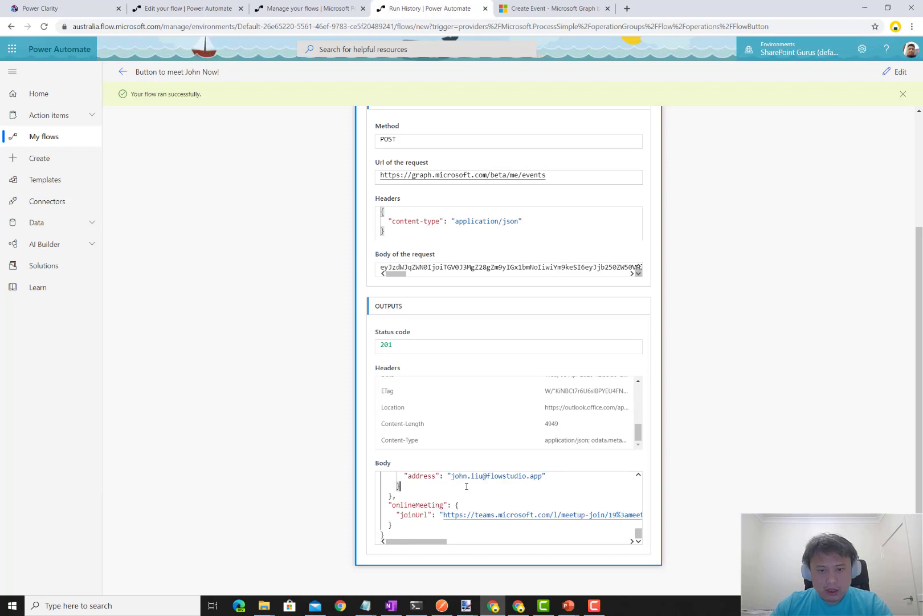
{"action": "left_click", "coordinate": [639, 478]}
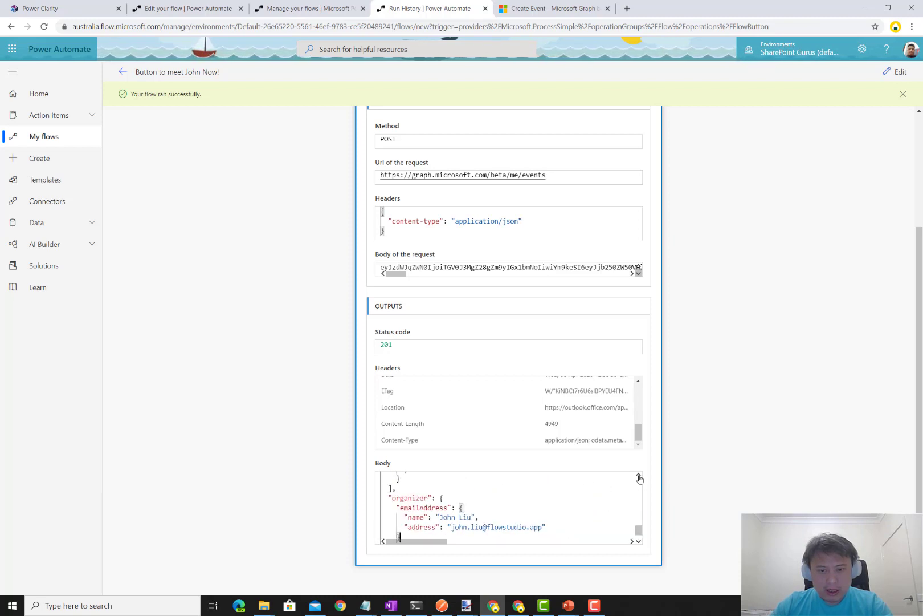
{"action": "left_click", "coordinate": [638, 477]}
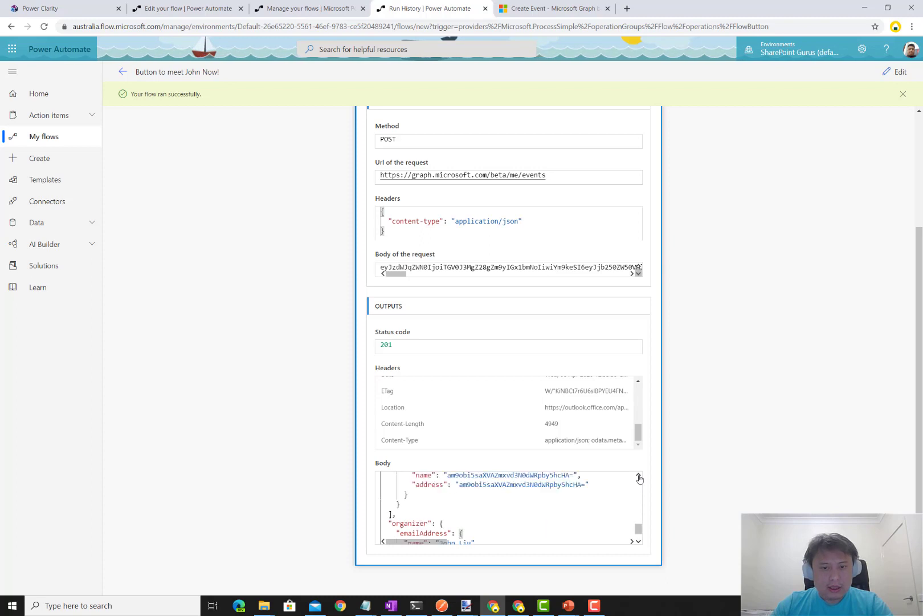
{"action": "left_click", "coordinate": [639, 477]}
{"action": "left_click", "coordinate": [638, 478]}
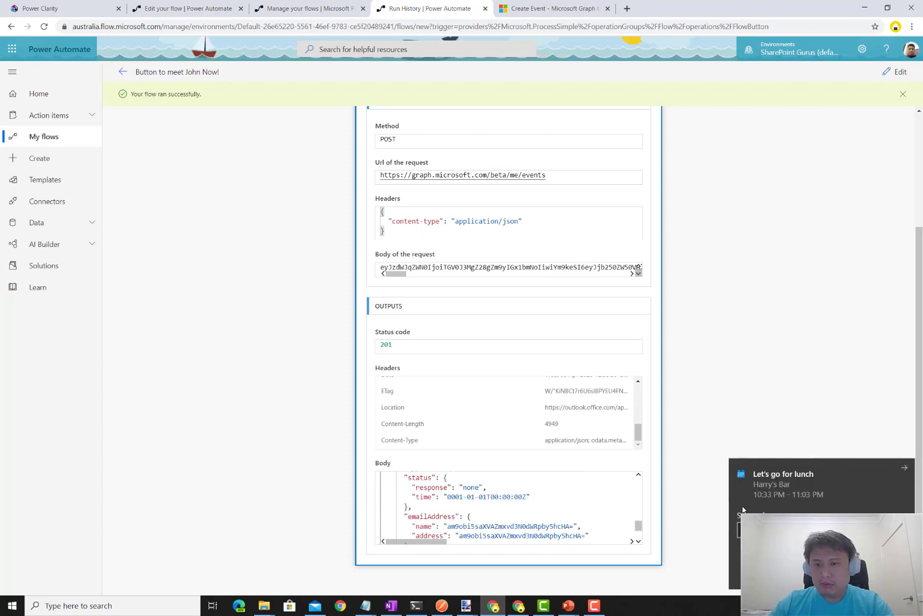
{"action": "scroll", "coordinate": [639, 530], "scroll_direction": "down", "scroll_amount": 5}
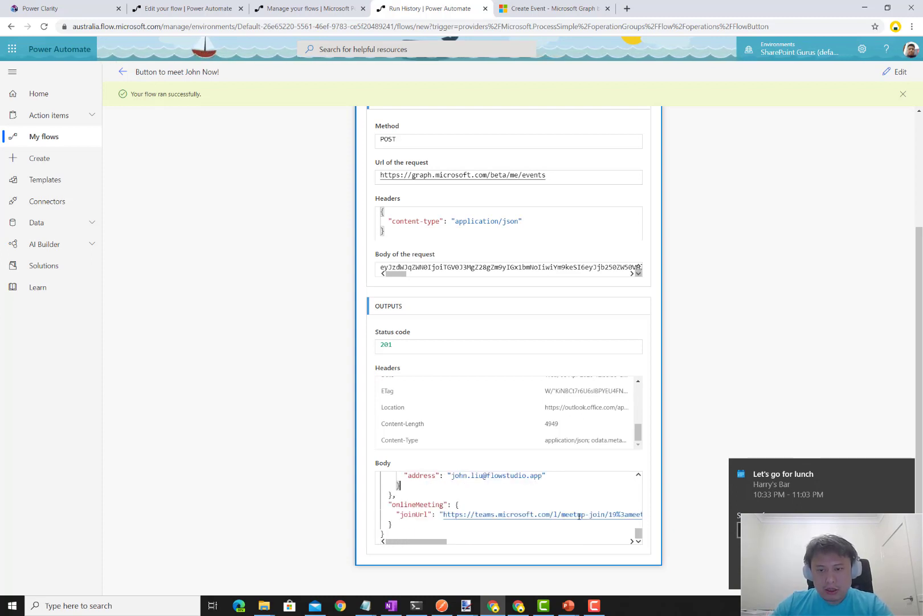
{"action": "left_click", "coordinate": [787, 488]}
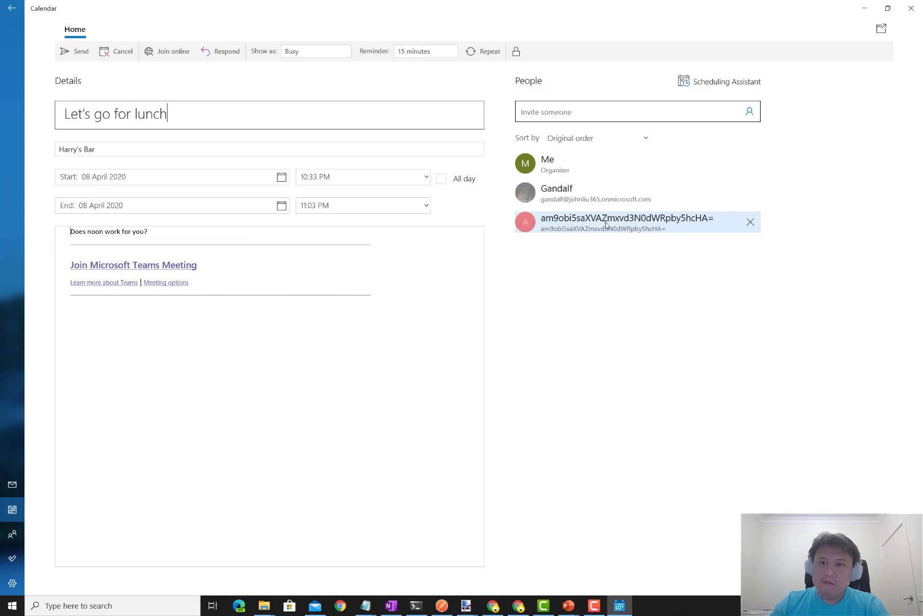
{"action": "left_click", "coordinate": [864, 8]}
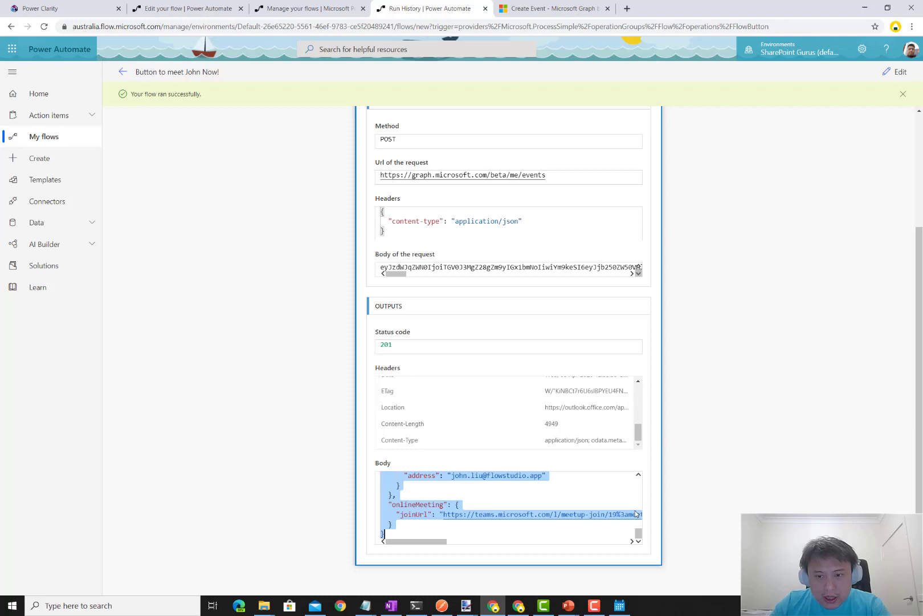
- Review the Compose run outputs and highlight the second attendee's encoded address string
{"action": "scroll", "coordinate": [715, 400], "scroll_direction": "up", "scroll_amount": 3}
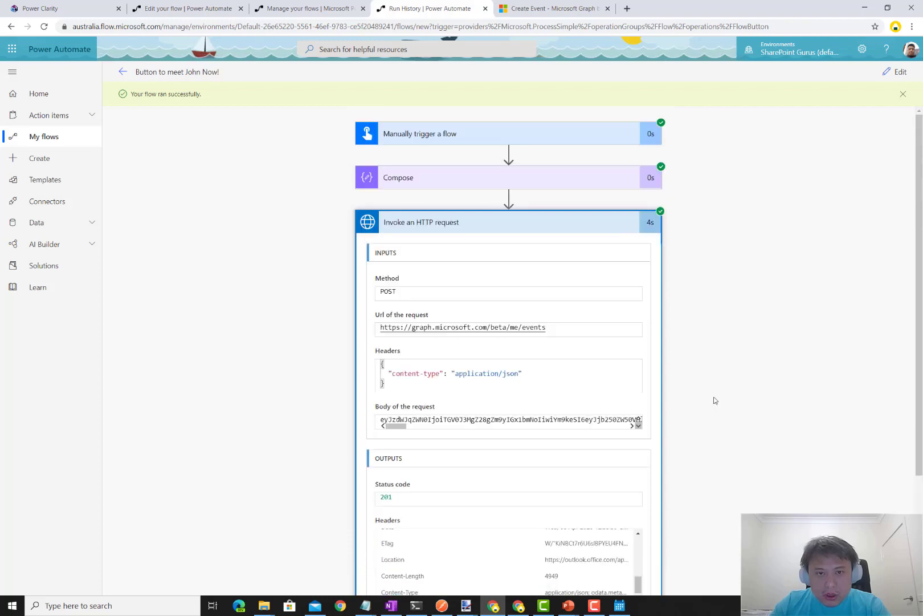
{"action": "left_click", "coordinate": [556, 186]}
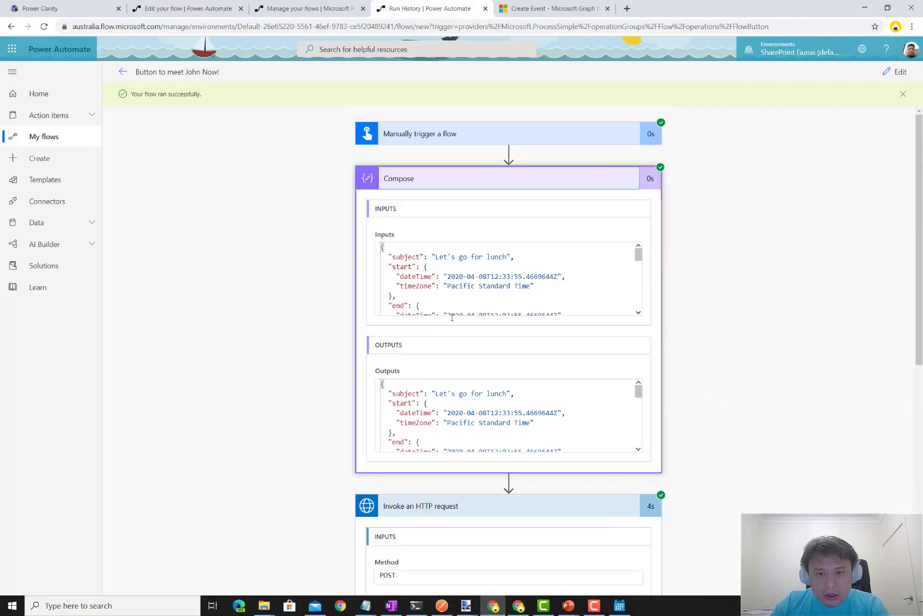
{"action": "scroll", "coordinate": [591, 400], "scroll_direction": "down", "scroll_amount": 3}
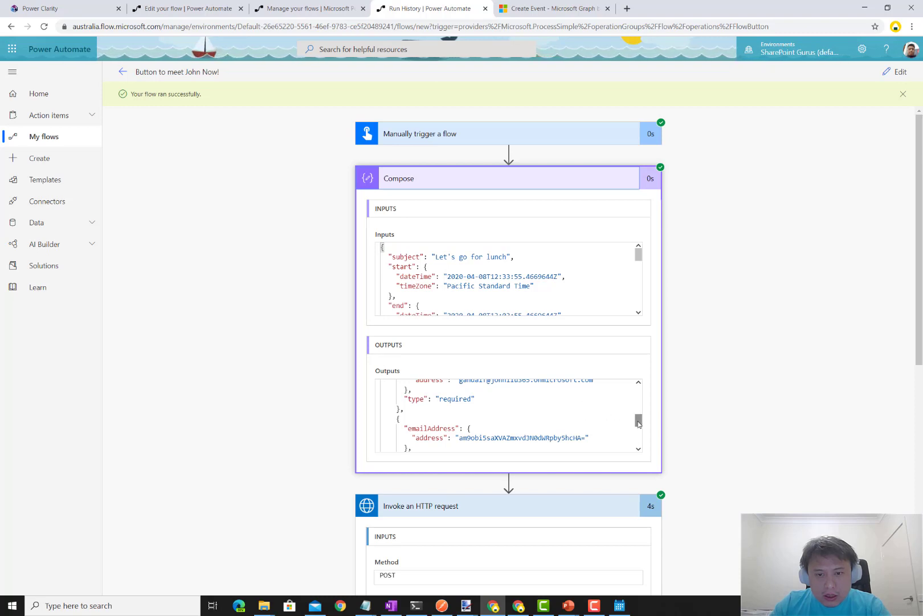
{"action": "scroll", "coordinate": [638, 422], "scroll_direction": "up", "scroll_amount": 4}
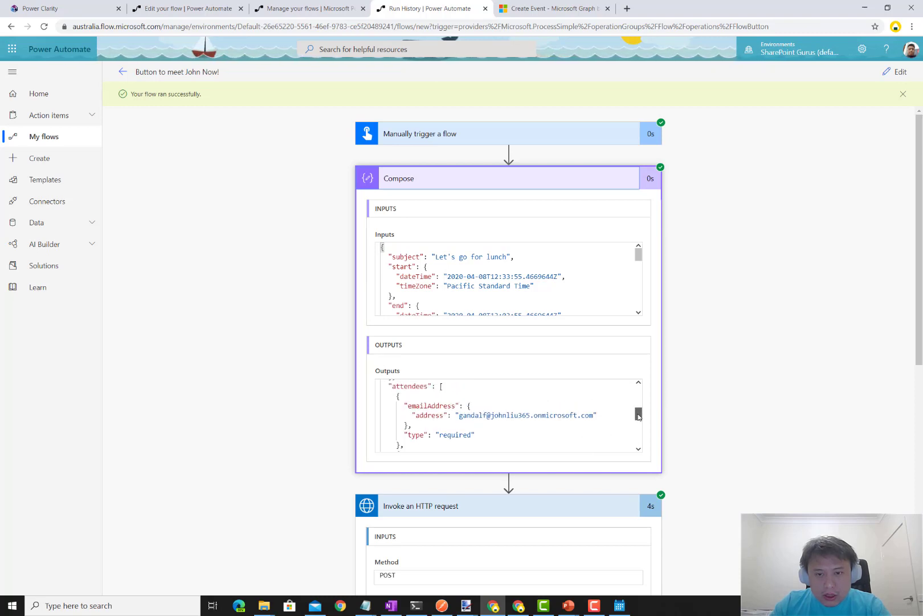
{"action": "scroll", "coordinate": [638, 420], "scroll_direction": "down", "scroll_amount": 3}
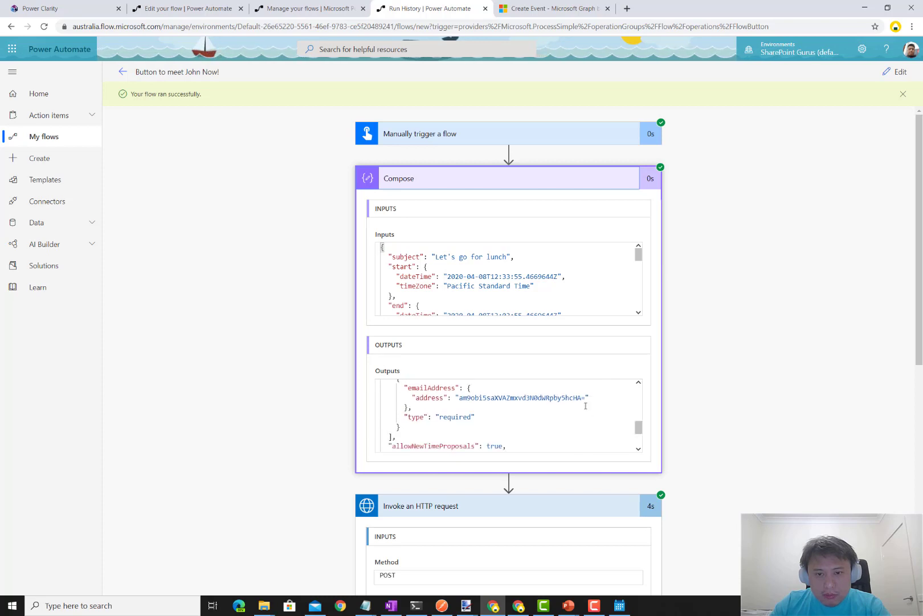
{"action": "left_click_drag", "start_coordinate": [584, 397], "coordinate": [460, 398]}
{"action": "scroll", "coordinate": [508, 418], "scroll_direction": "down", "scroll_amount": 5}
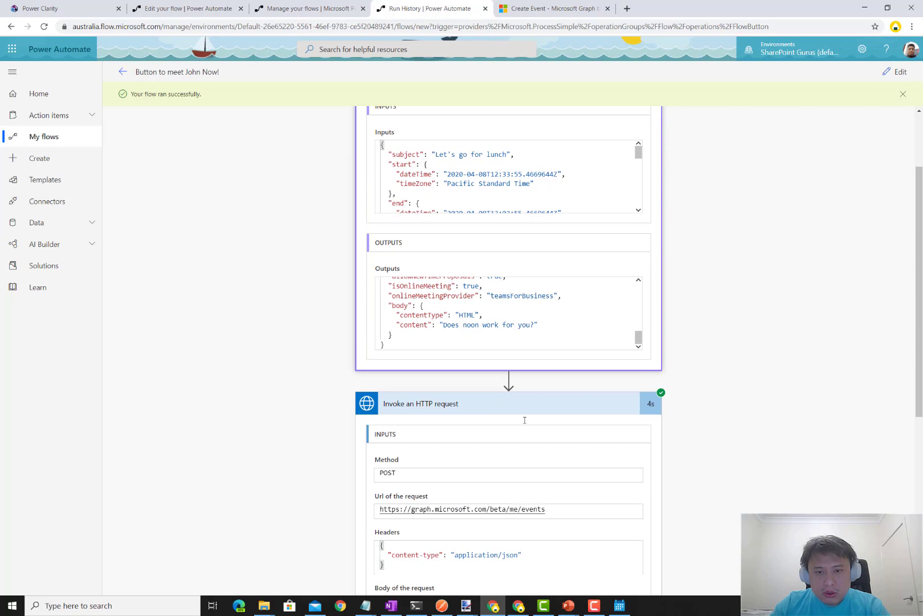
{"action": "scroll", "coordinate": [775, 354], "scroll_direction": "up", "scroll_amount": 2}
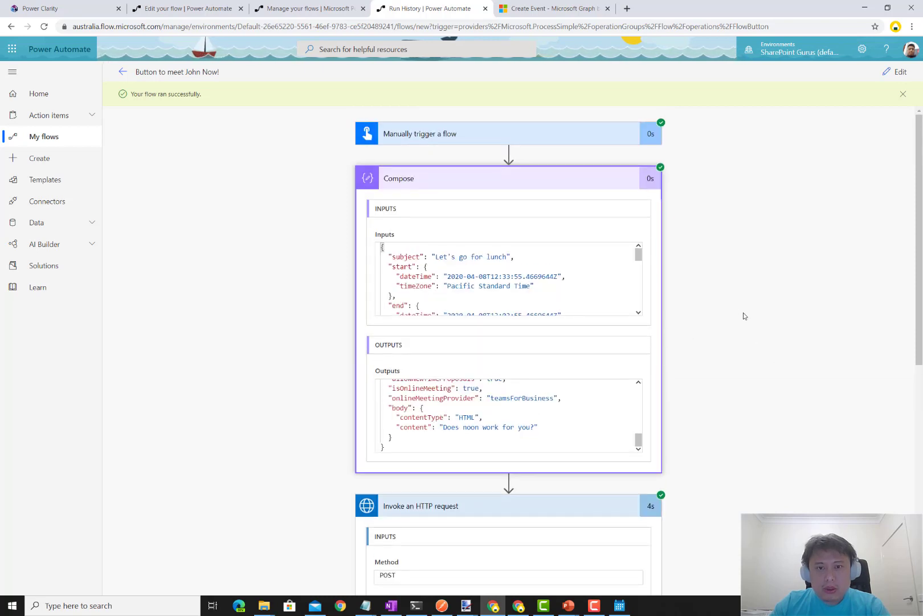
{"action": "scroll", "coordinate": [569, 422], "scroll_direction": "up", "scroll_amount": 3}
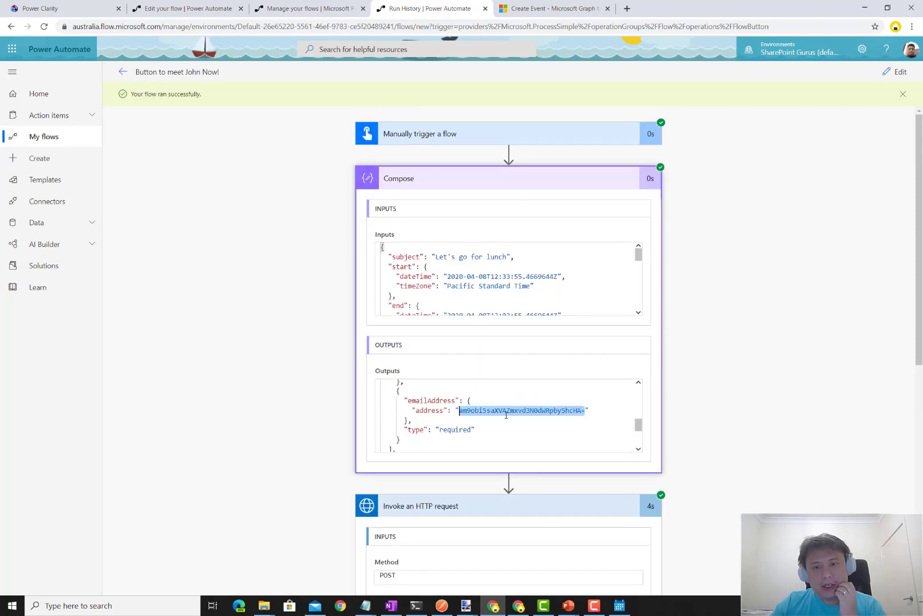
- Expand the trigger's run details, show all headers, and locate x-ms-user-email-encoded
{"action": "left_click", "coordinate": [540, 135]}
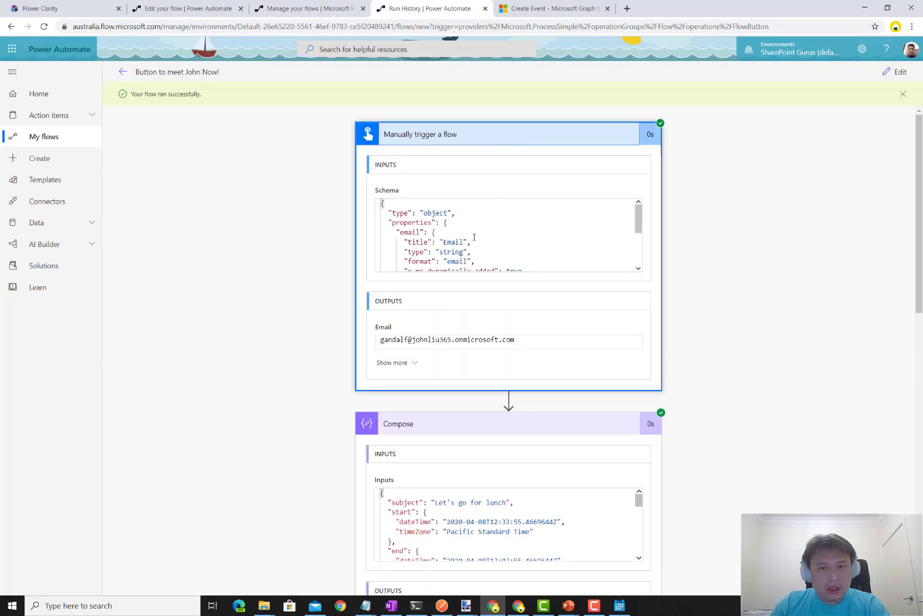
{"action": "scroll", "coordinate": [474, 237], "scroll_direction": "down", "scroll_amount": 5}
{"action": "scroll", "coordinate": [472, 239], "scroll_direction": "up", "scroll_amount": 5}
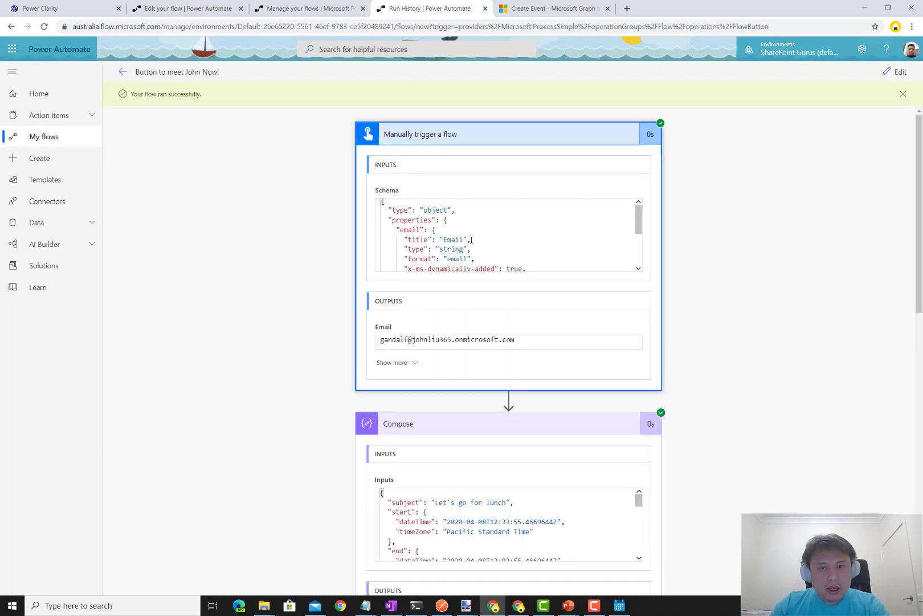
{"action": "scroll", "coordinate": [472, 239], "scroll_direction": "down", "scroll_amount": 5}
{"action": "left_click", "coordinate": [402, 362]}
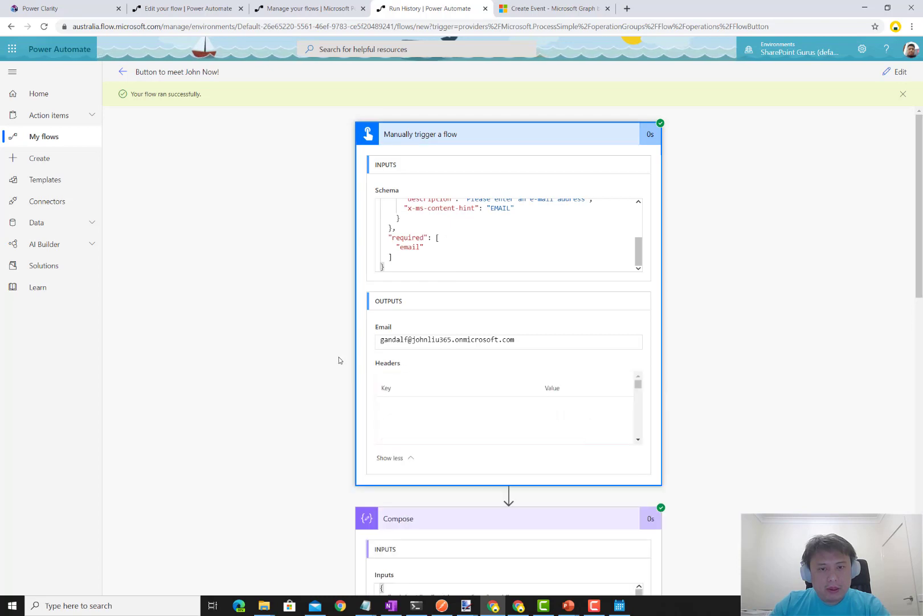
{"action": "scroll", "coordinate": [493, 415], "scroll_direction": "down", "scroll_amount": 3}
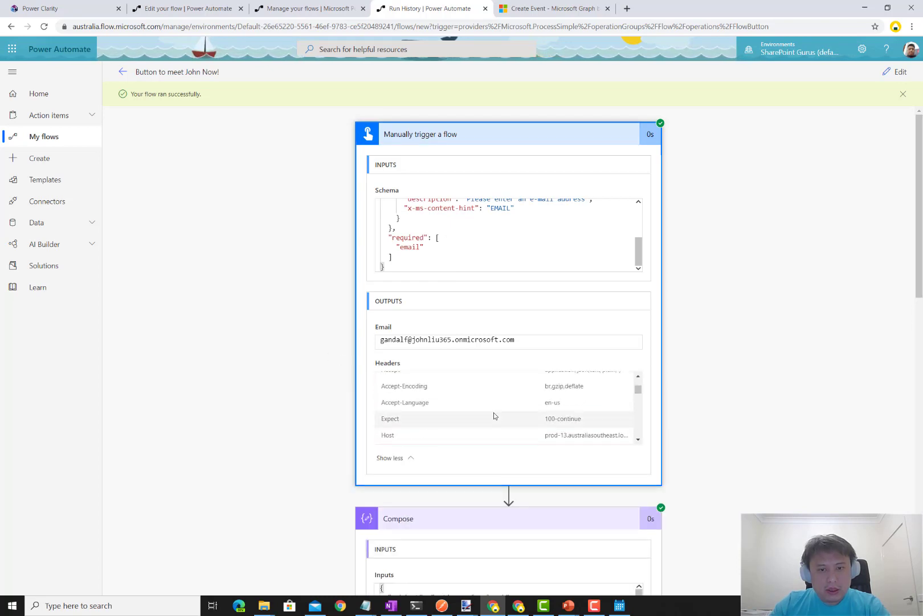
{"action": "scroll", "coordinate": [494, 414], "scroll_direction": "down", "scroll_amount": 3}
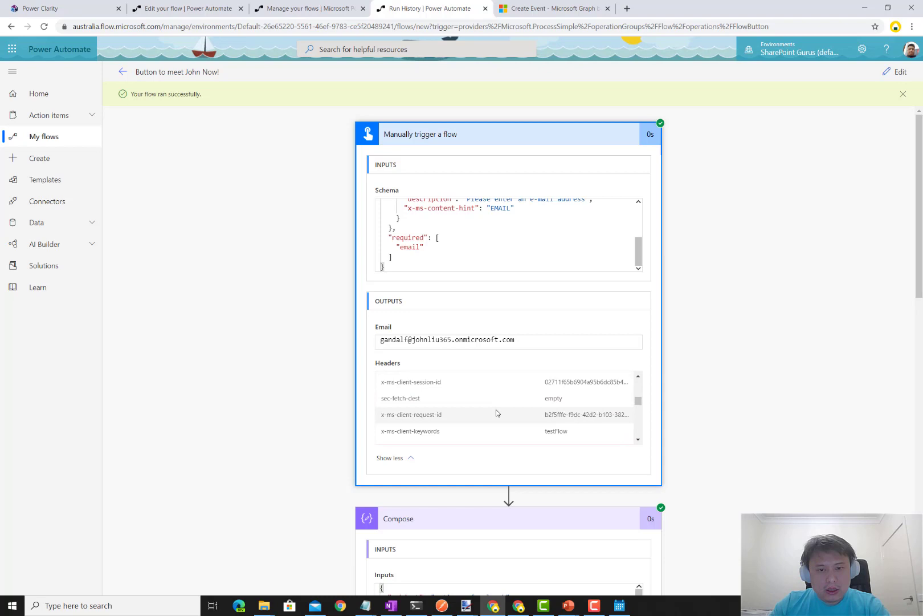
{"action": "scroll", "coordinate": [496, 413], "scroll_direction": "down", "scroll_amount": 5}
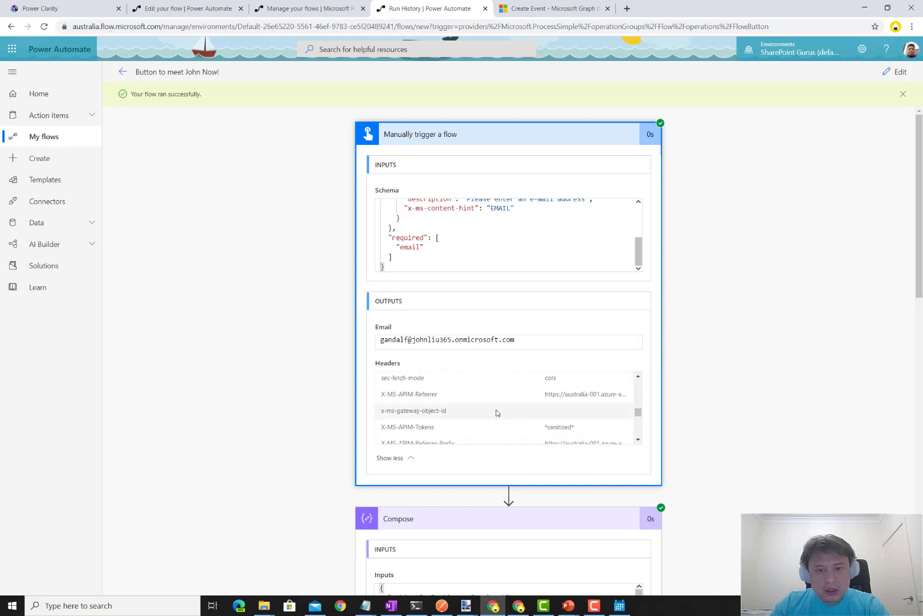
{"action": "scroll", "coordinate": [496, 413], "scroll_direction": "down", "scroll_amount": 5}
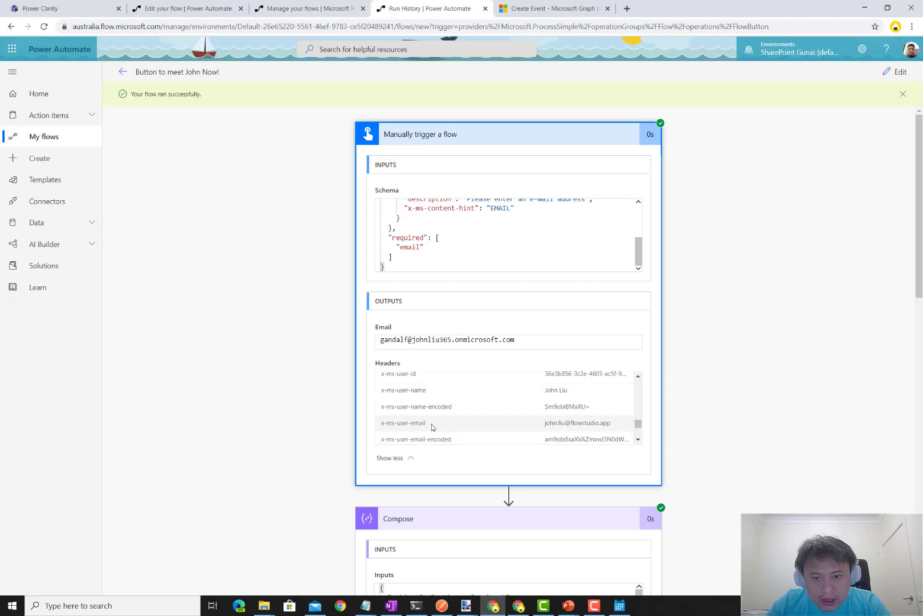
{"action": "scroll", "coordinate": [439, 399], "scroll_direction": "down", "scroll_amount": 2}
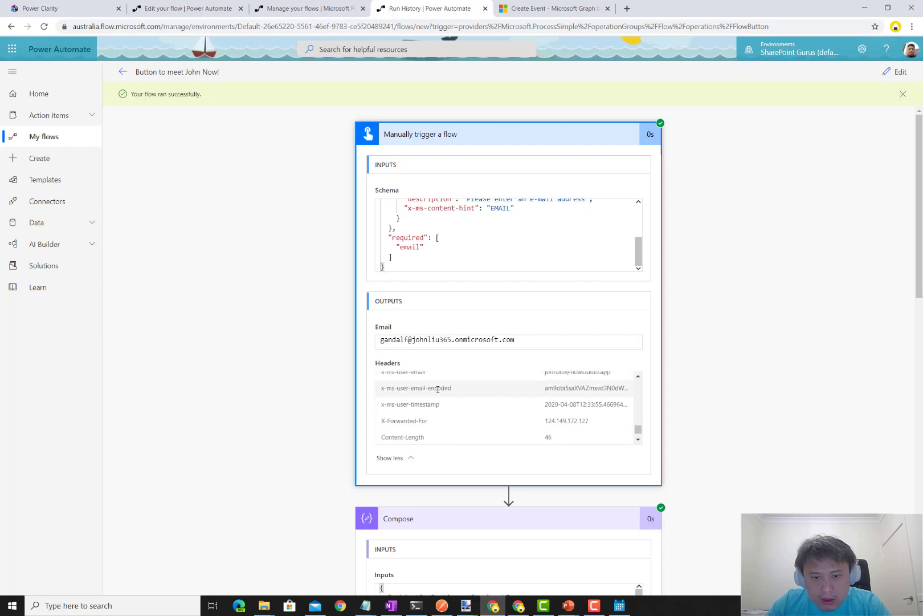
{"action": "scroll", "coordinate": [442, 393], "scroll_direction": "up", "scroll_amount": 2}
{"action": "left_click_drag", "start_coordinate": [456, 438], "coordinate": [386, 427]}
- Copy the x-ms-user-email header name from the trigger outputs
{"action": "scroll", "coordinate": [258, 408], "scroll_direction": "down", "scroll_amount": 3}
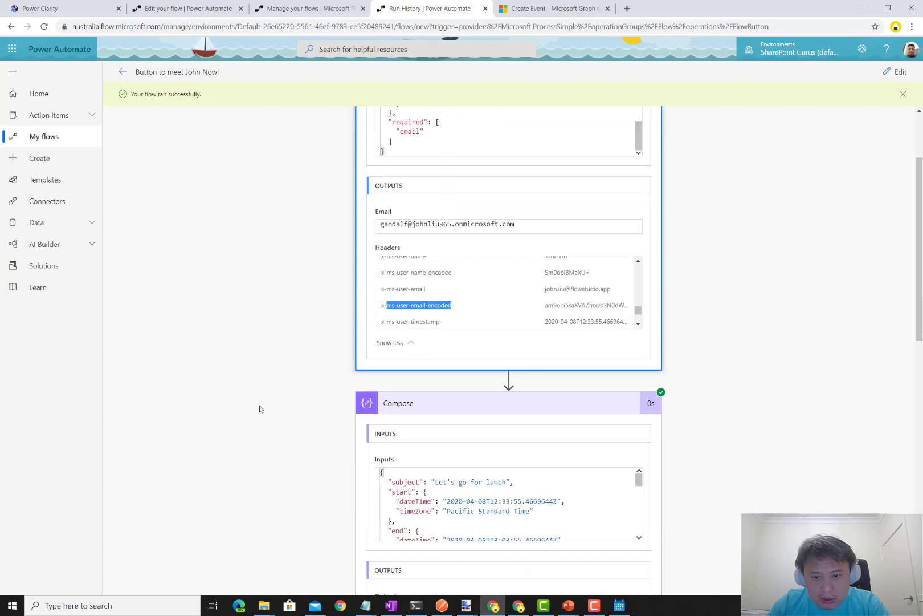
{"action": "scroll", "coordinate": [483, 475], "scroll_direction": "down", "scroll_amount": 5}
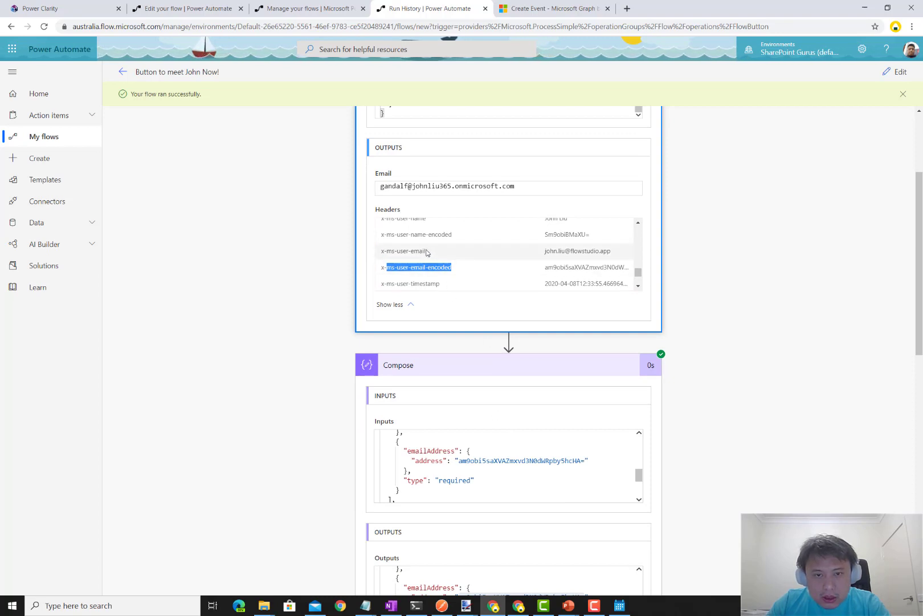
{"action": "left_click_drag", "start_coordinate": [426, 251], "coordinate": [386, 251]}
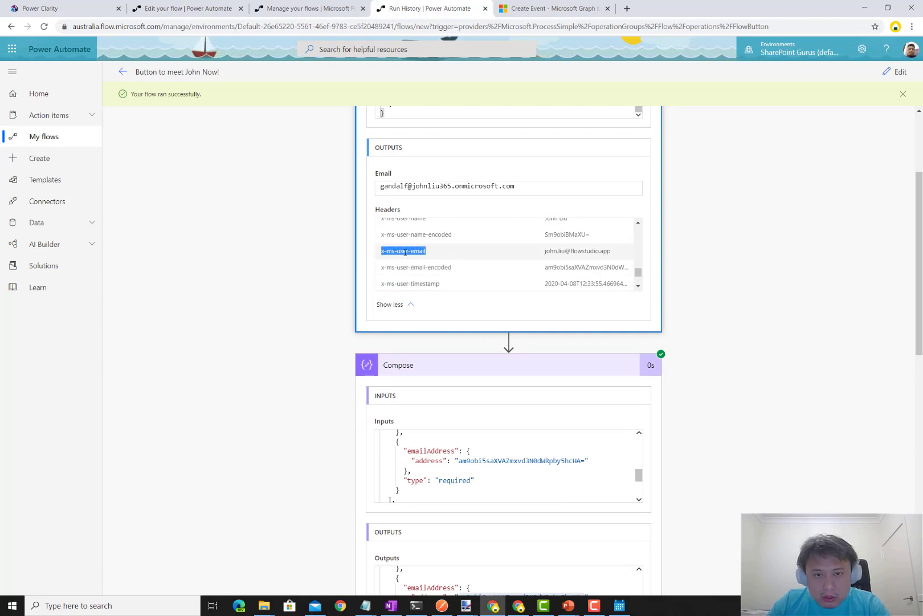
{"action": "right_click", "coordinate": [406, 255]}
{"action": "left_click", "coordinate": [424, 261]}
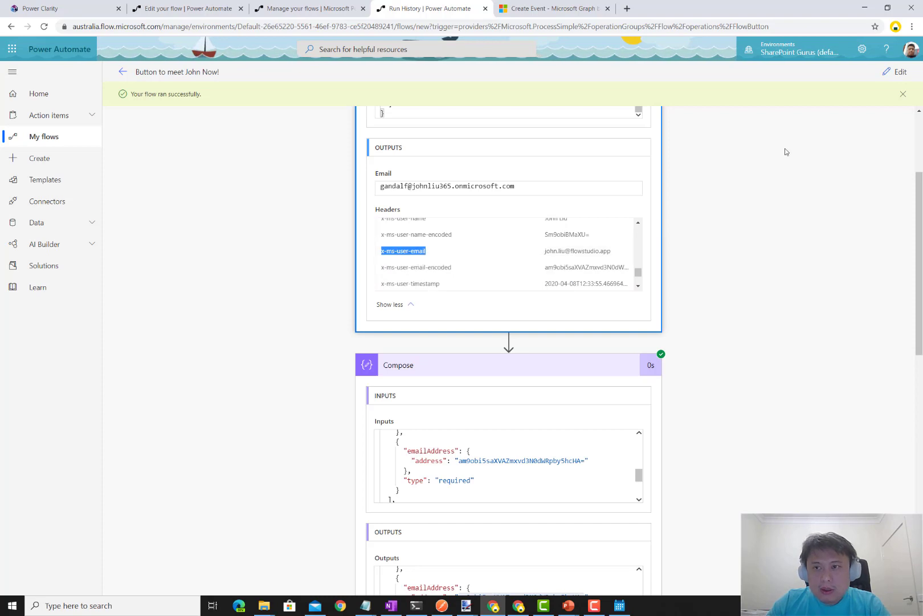
- Edit the flow, replacing the second attendee's User email with a triggering-user email expression
{"action": "left_click", "coordinate": [895, 72]}
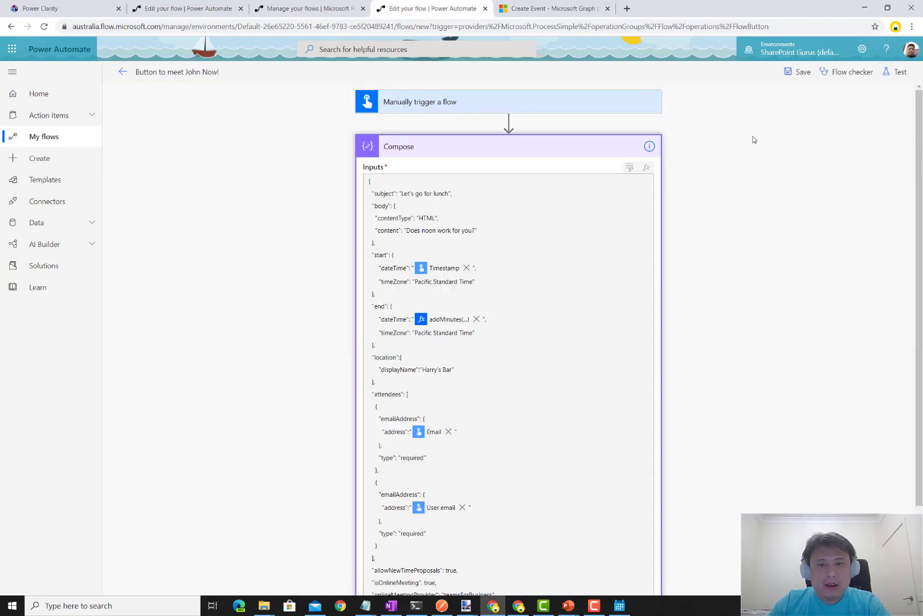
{"action": "scroll", "coordinate": [689, 282], "scroll_direction": "down", "scroll_amount": 5}
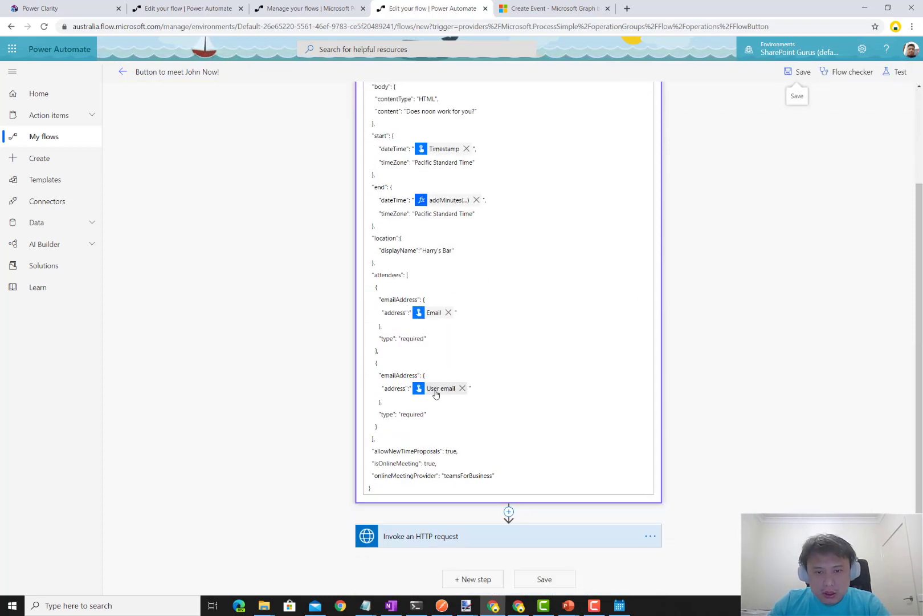
{"action": "mouse_move", "coordinate": [437, 392]}
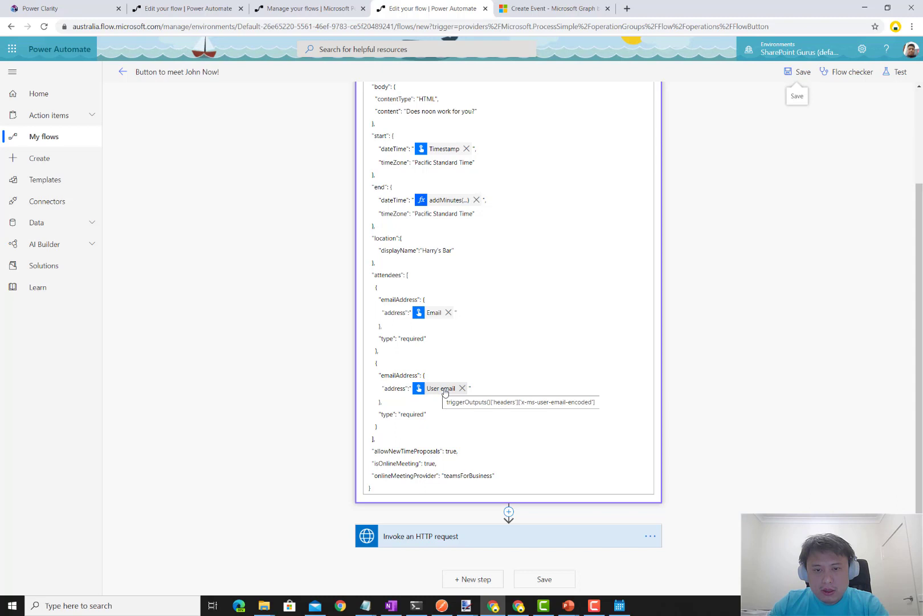
{"action": "left_click", "coordinate": [462, 388]}
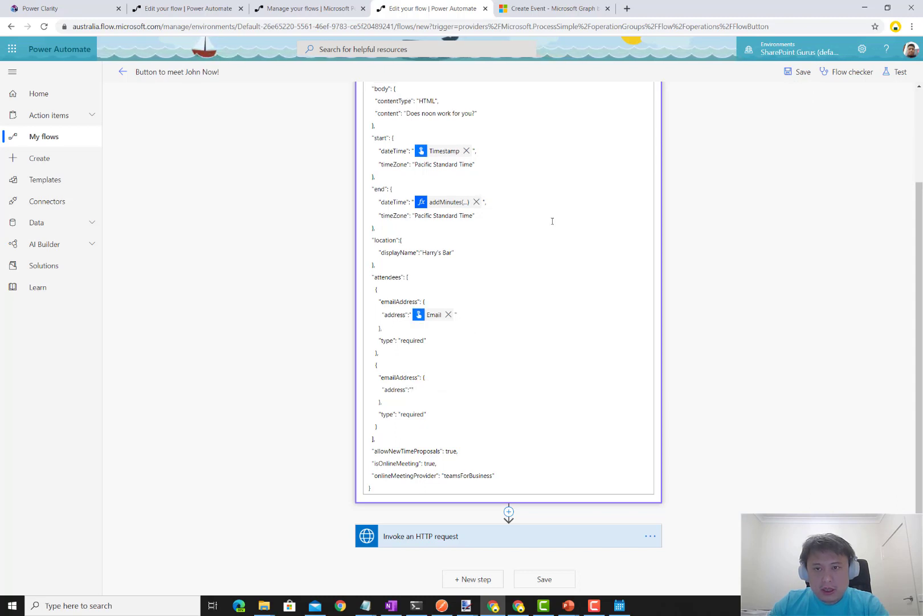
{"action": "scroll", "coordinate": [810, 272], "scroll_direction": "up", "scroll_amount": 2}
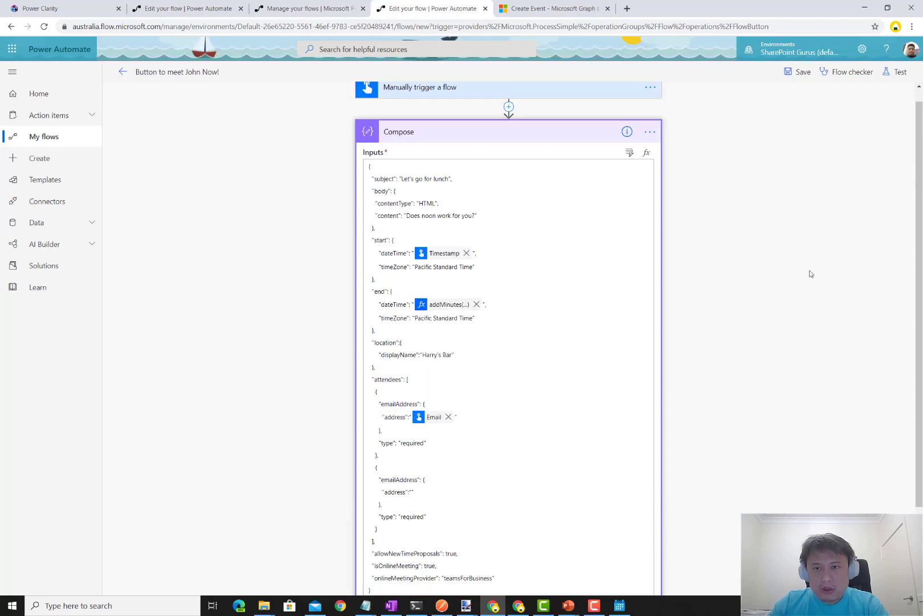
{"action": "left_click", "coordinate": [646, 153]}
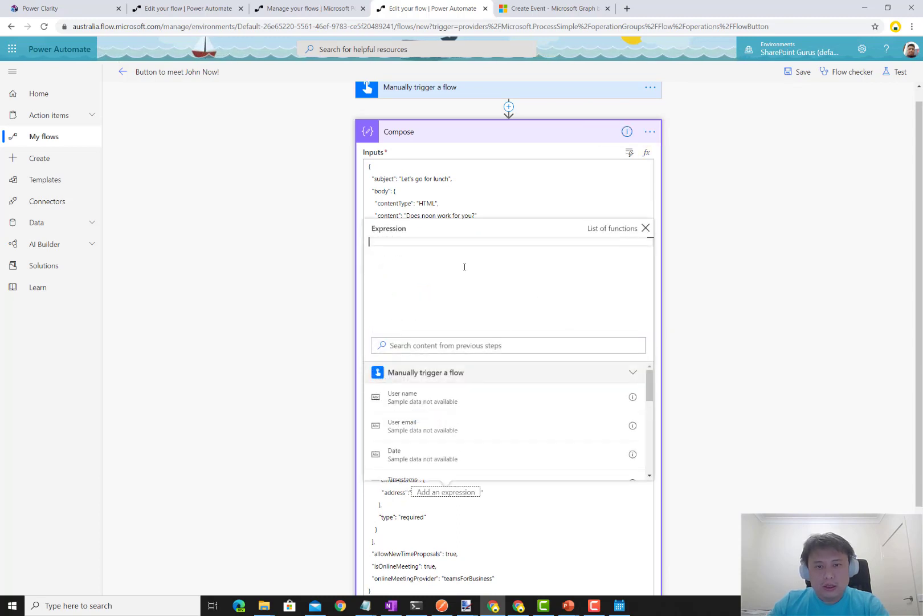
{"action": "scroll", "coordinate": [555, 393], "scroll_direction": "down", "scroll_amount": 3}
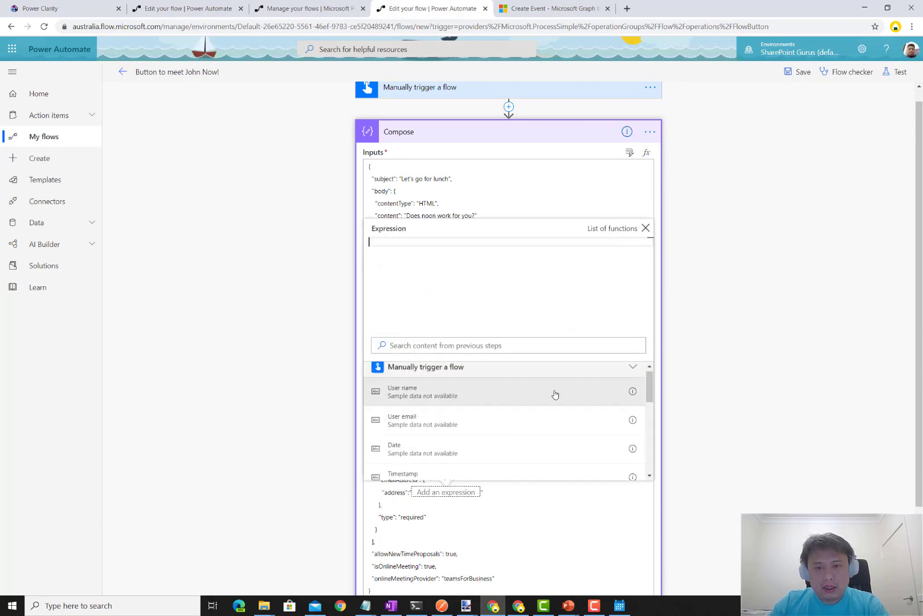
{"action": "scroll", "coordinate": [555, 396], "scroll_direction": "down", "scroll_amount": 3}
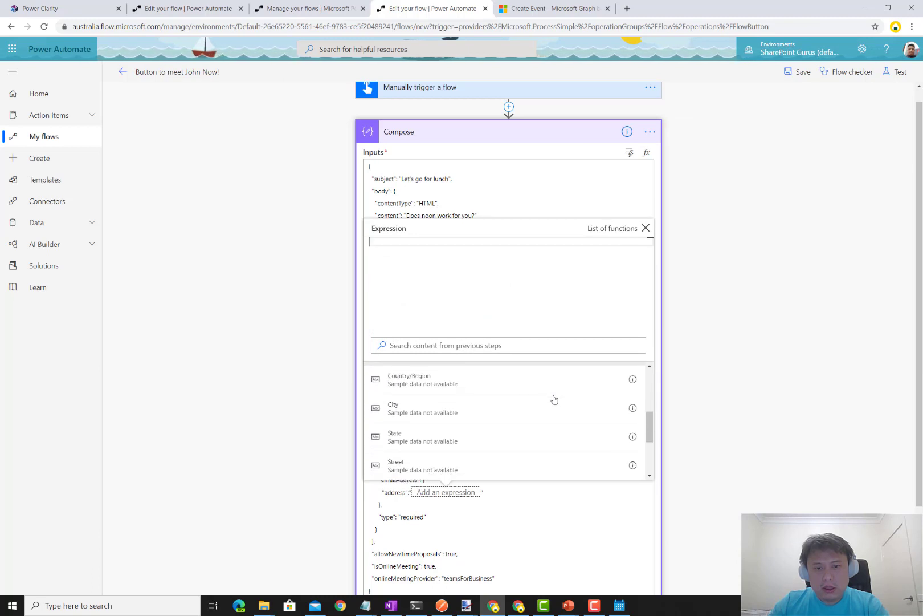
{"action": "scroll", "coordinate": [554, 400], "scroll_direction": "down", "scroll_amount": 1}
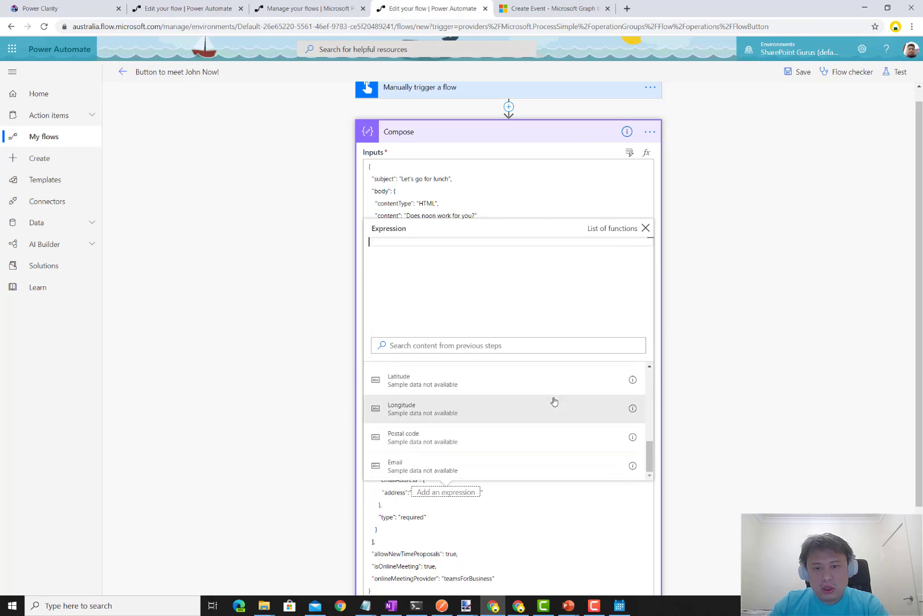
{"action": "scroll", "coordinate": [553, 402], "scroll_direction": "up", "scroll_amount": 3}
{"action": "scroll", "coordinate": [553, 402], "scroll_direction": "up", "scroll_amount": 2}
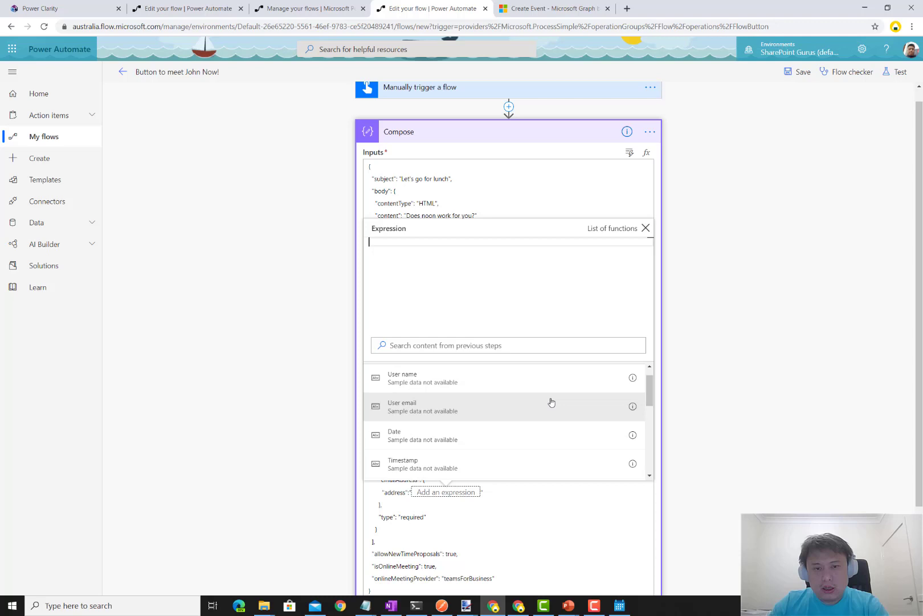
{"action": "left_click", "coordinate": [507, 405]}
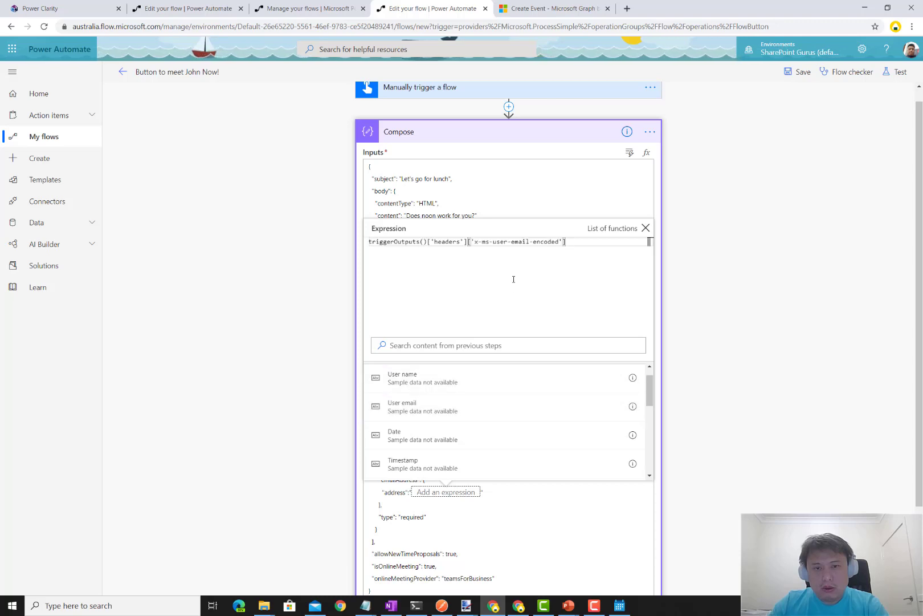
- Strip '-encoded' so the expression reads the x-ms-user-email header, and insert it
{"action": "double_click", "coordinate": [544, 242]}
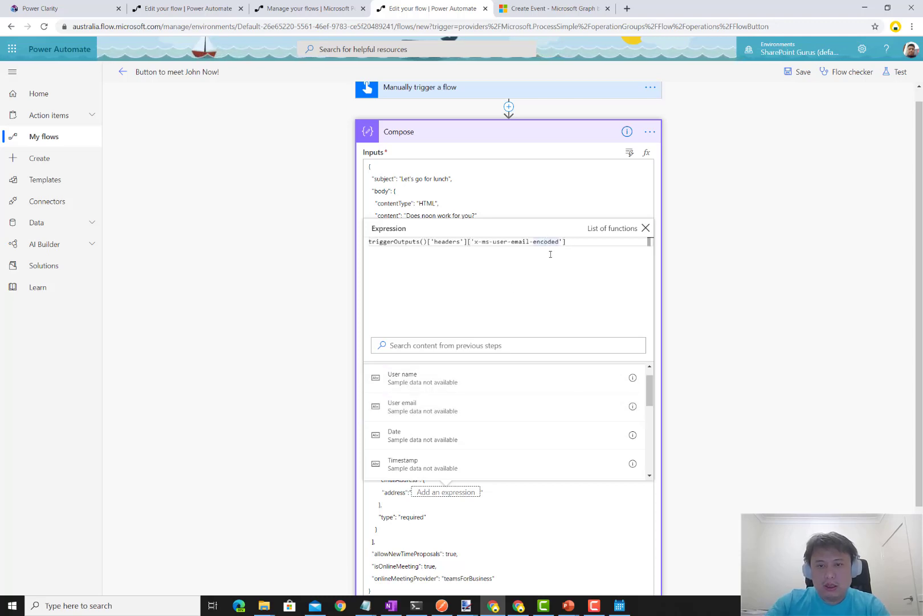
{"action": "key", "text": "BackSpace"}
{"action": "key", "text": "ctrl+shift+Left"}
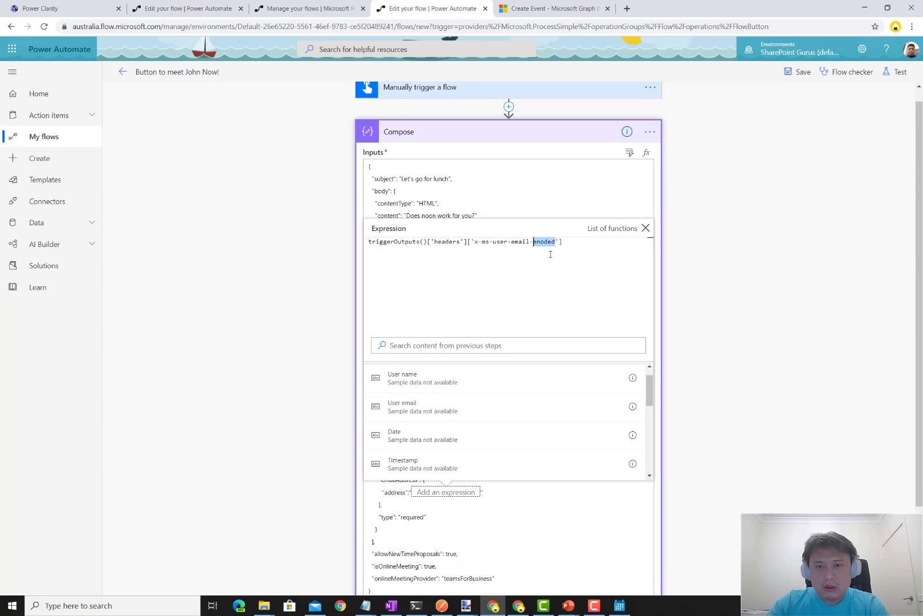
{"action": "key", "text": "shift+Left"}
{"action": "key", "text": "BackSpace"}
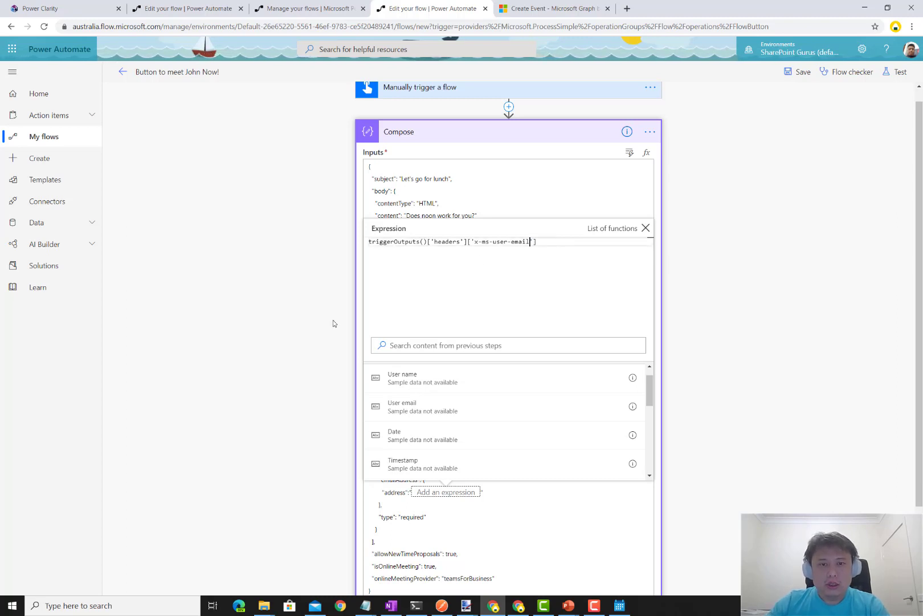
{"action": "left_click", "coordinate": [284, 340]}
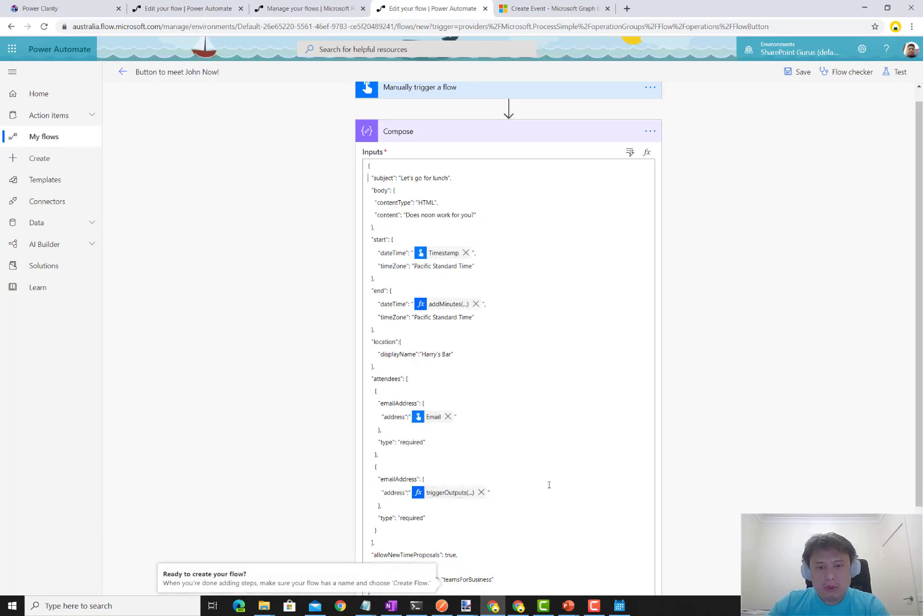
{"action": "scroll", "coordinate": [549, 485], "scroll_direction": "down", "scroll_amount": 2}
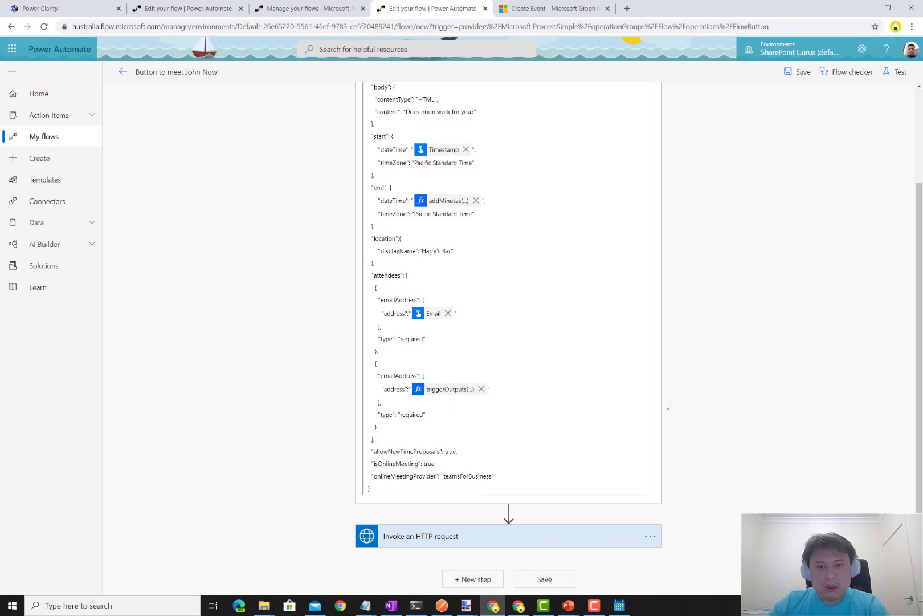
{"action": "scroll", "coordinate": [684, 406], "scroll_direction": "up", "scroll_amount": 3}
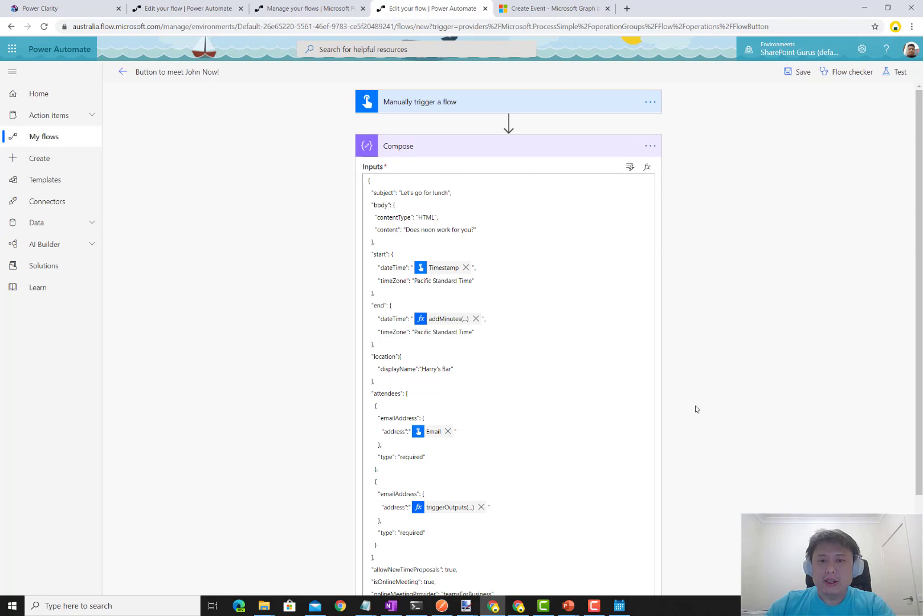
- Save the flow and retest it using data from the earlier successful run
{"action": "left_click", "coordinate": [796, 72]}
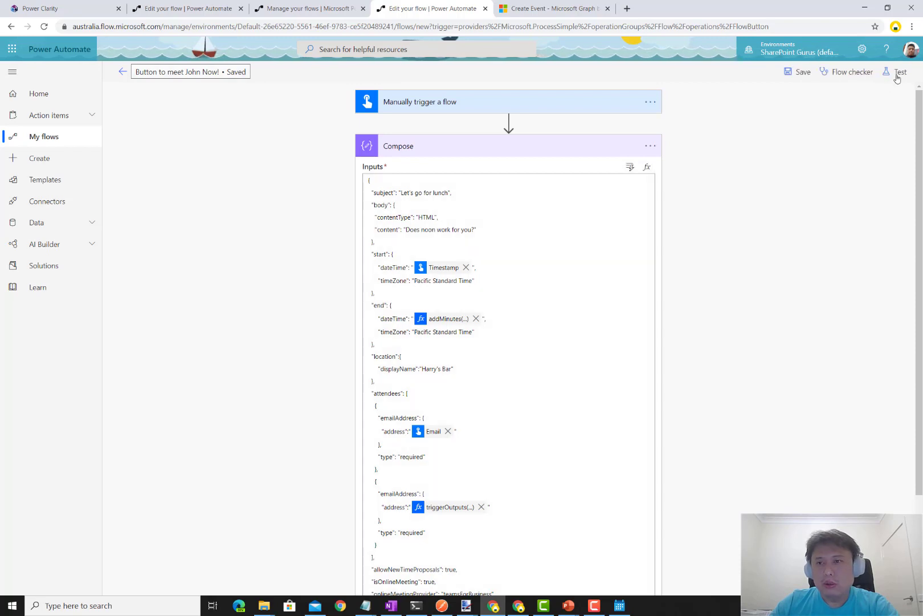
{"action": "left_click", "coordinate": [897, 77]}
{"action": "left_click", "coordinate": [789, 122]}
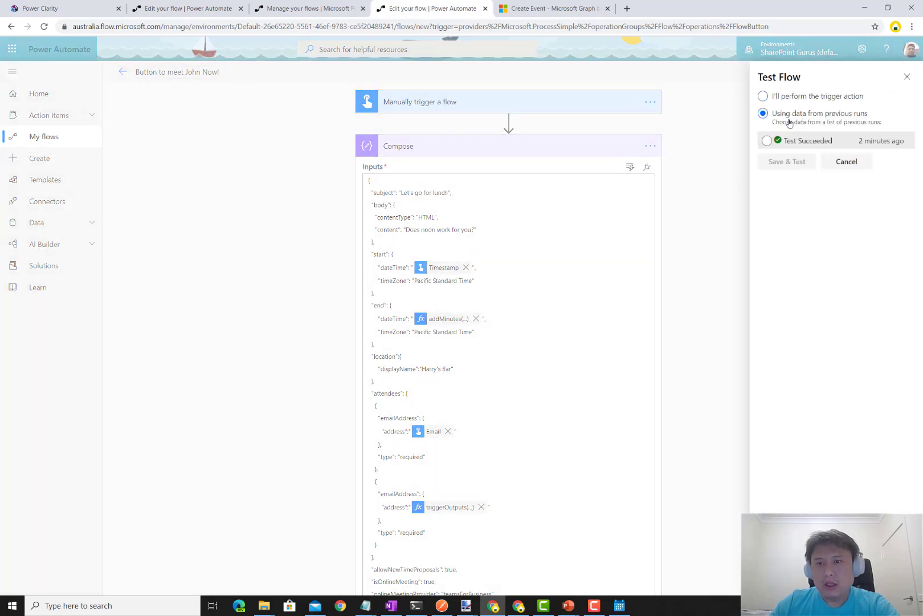
{"action": "left_click", "coordinate": [786, 140]}
{"action": "left_click", "coordinate": [787, 161]}
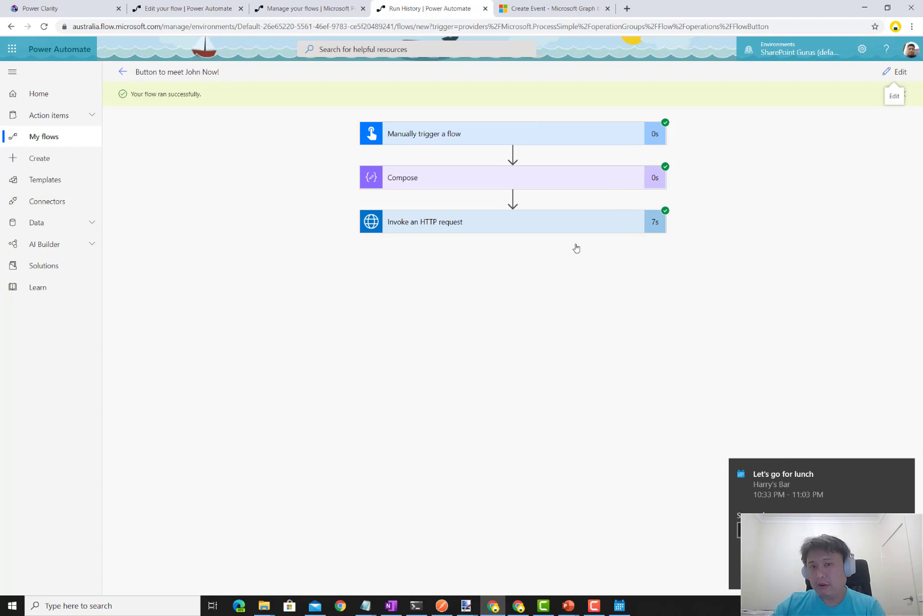
{"action": "left_click", "coordinate": [806, 495]}
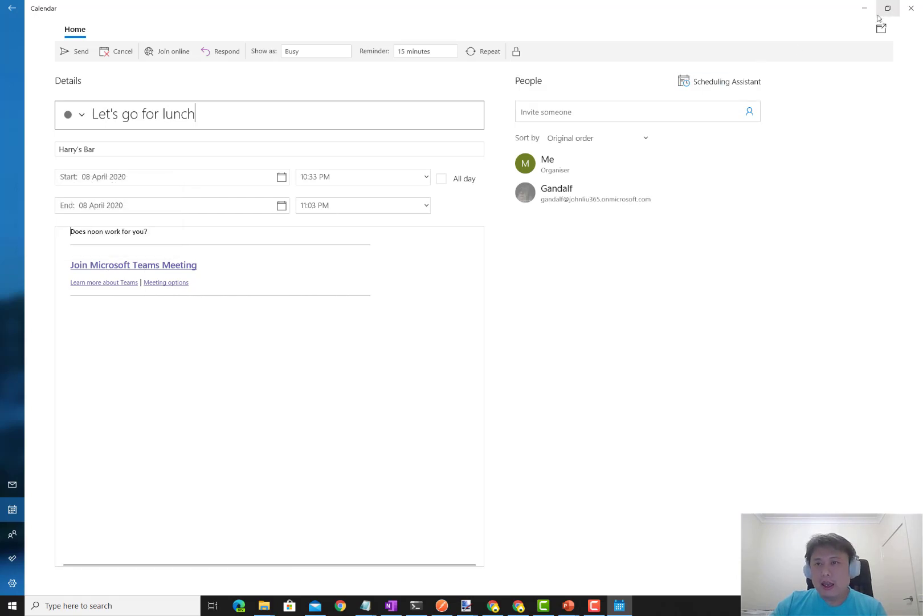
{"action": "left_click", "coordinate": [911, 8]}
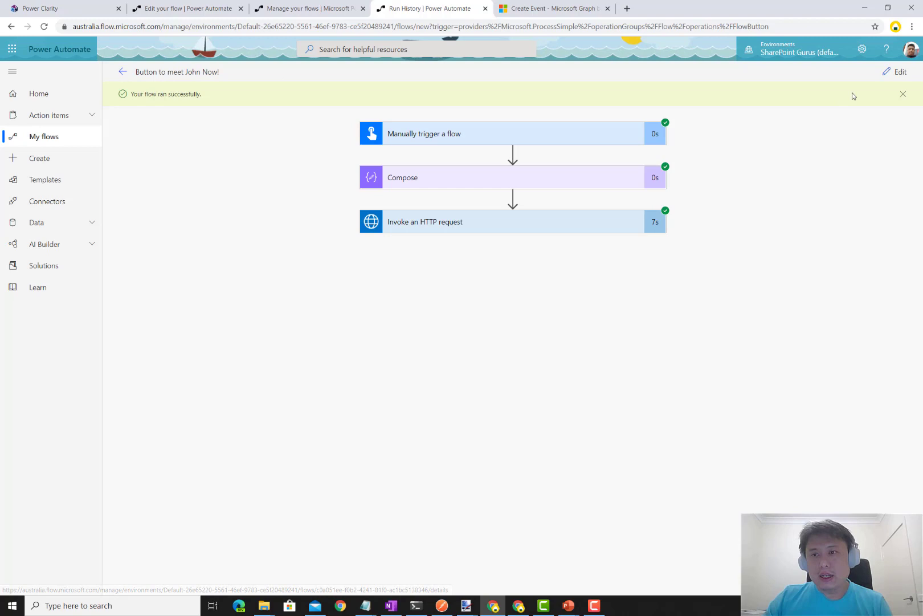
- Run a manual test again, picking the suggested recipient's email address as the attendee
{"action": "left_click", "coordinate": [891, 73]}
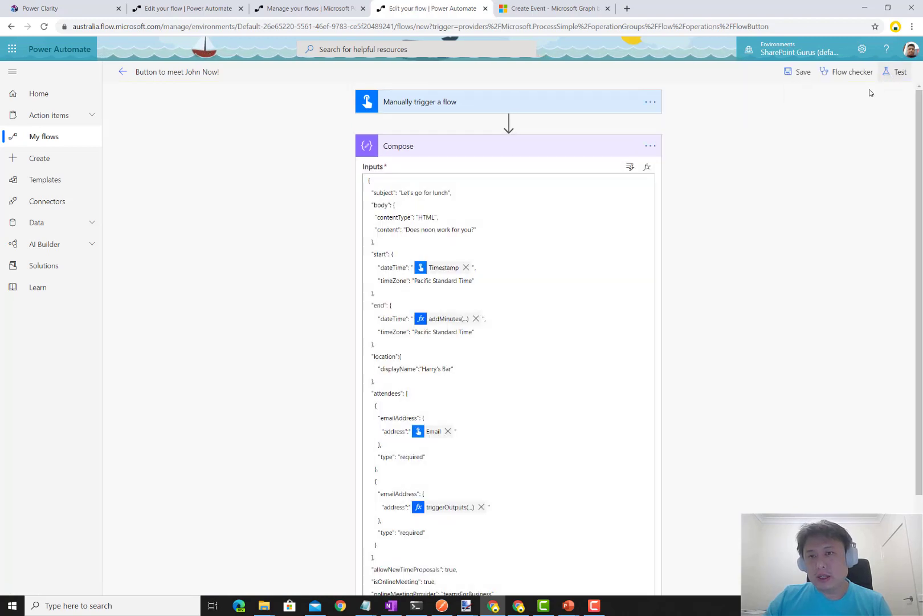
{"action": "left_click", "coordinate": [894, 74]}
{"action": "left_click", "coordinate": [796, 98]}
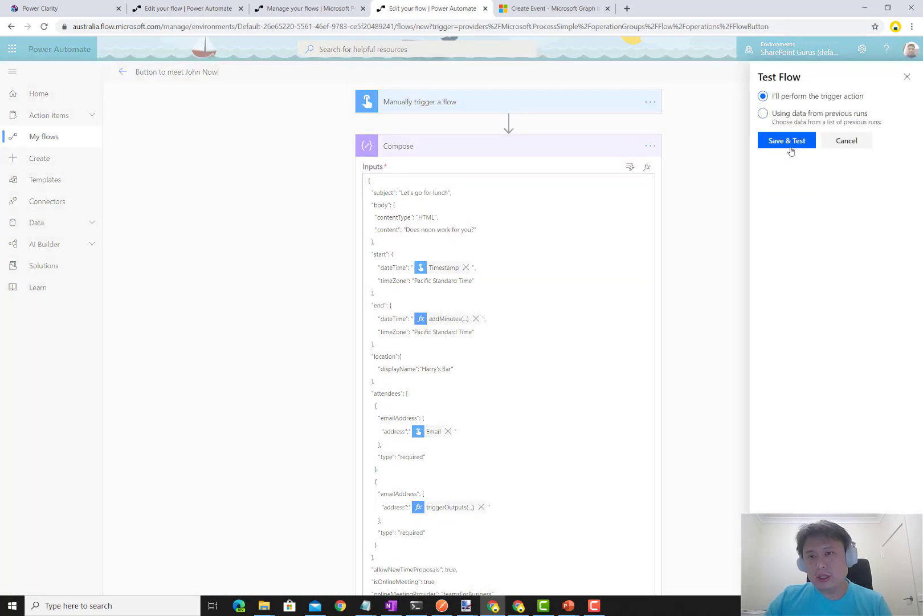
{"action": "left_click", "coordinate": [790, 147]}
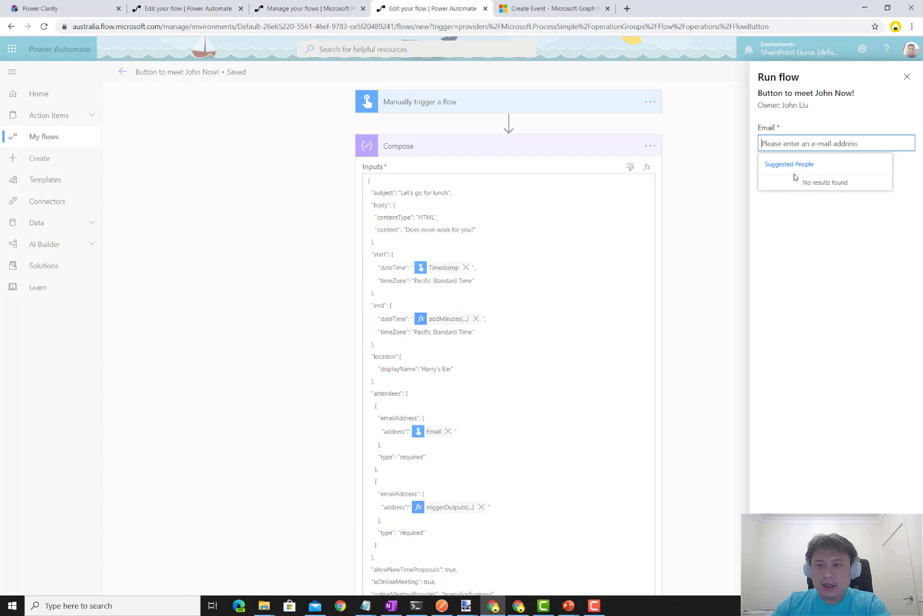
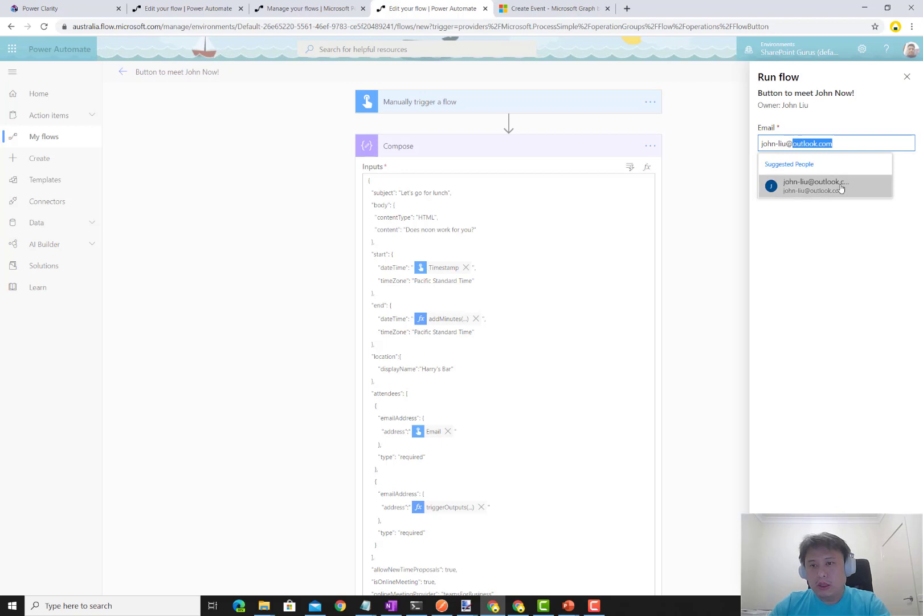
{"action": "left_click", "coordinate": [840, 190]}
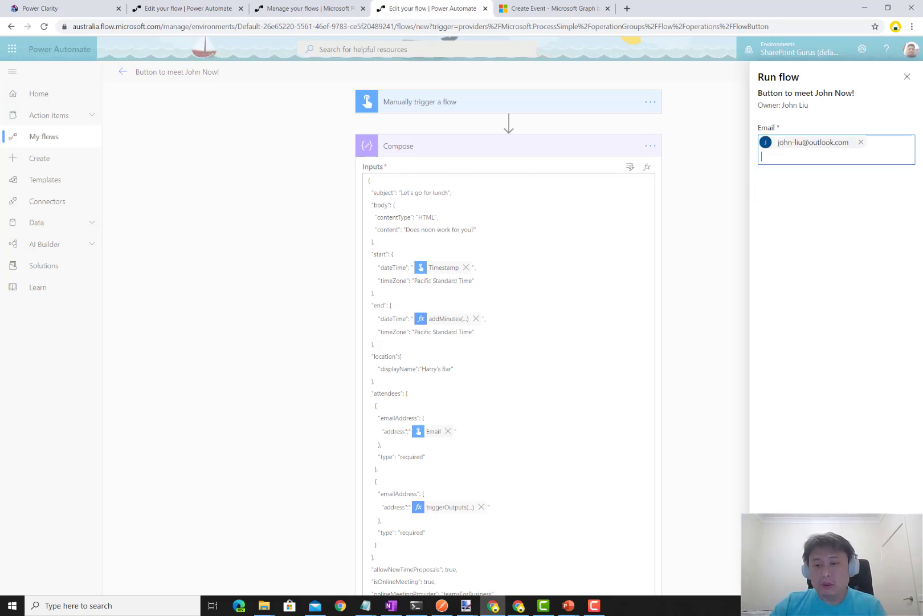
{"action": "key", "text": "Return"}
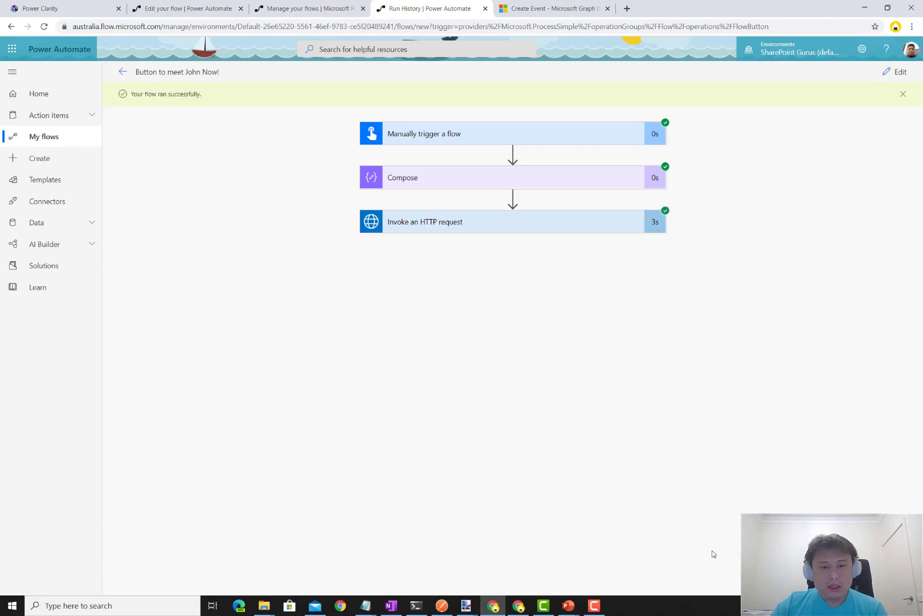
- Open the emailed invite in Mail and follow its Join Microsoft Teams Meeting link
{"action": "mouse_move", "coordinate": [318, 610]}
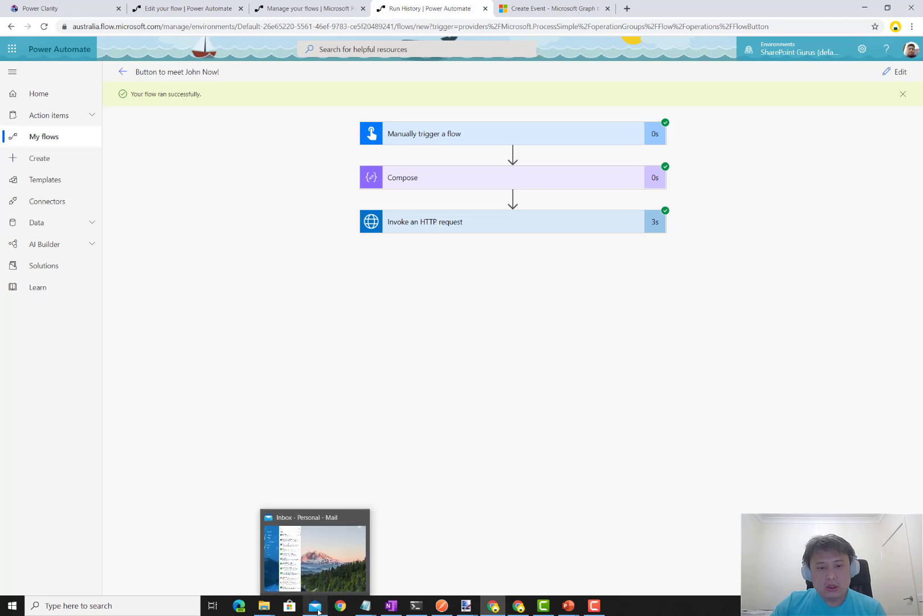
{"action": "left_click", "coordinate": [315, 555]}
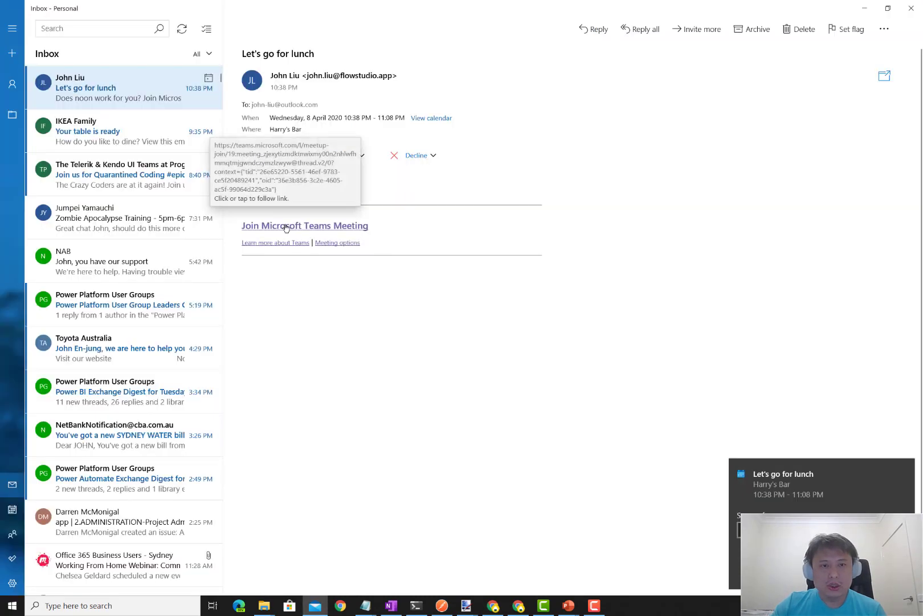
{"action": "left_click", "coordinate": [359, 226]}
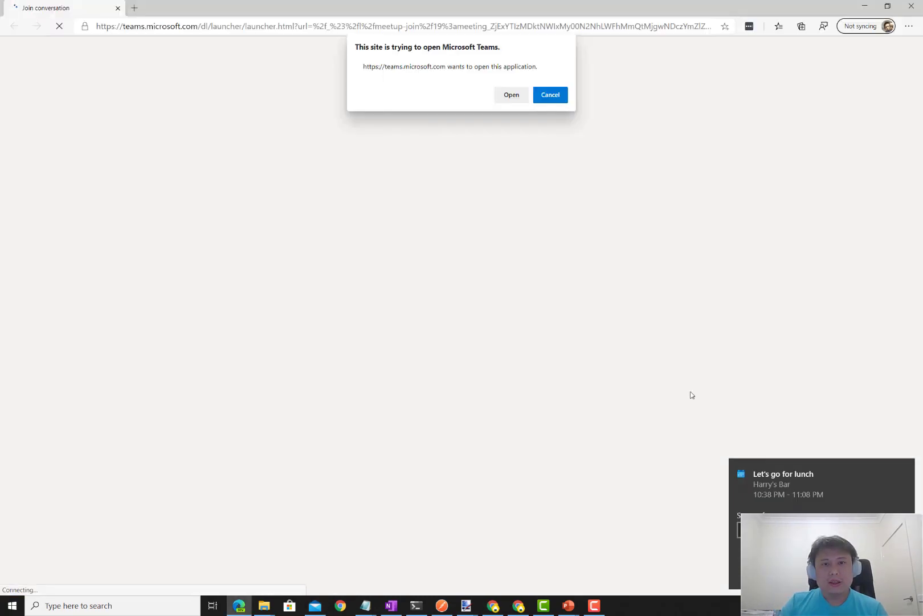
- Join 'Meeting now' in the browser instead of the desktop app, with camera and microphone off
{"action": "left_click", "coordinate": [553, 95]}
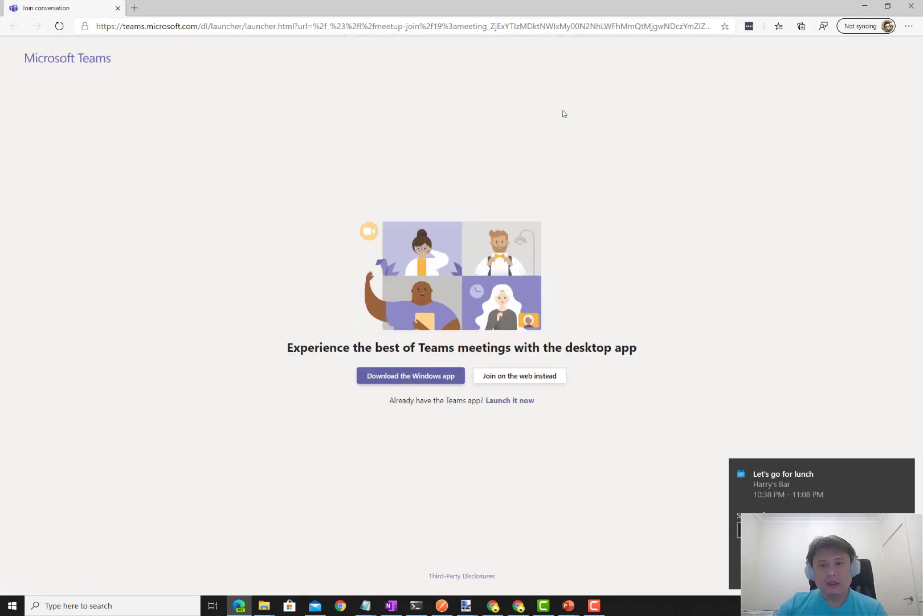
{"action": "left_click", "coordinate": [511, 380]}
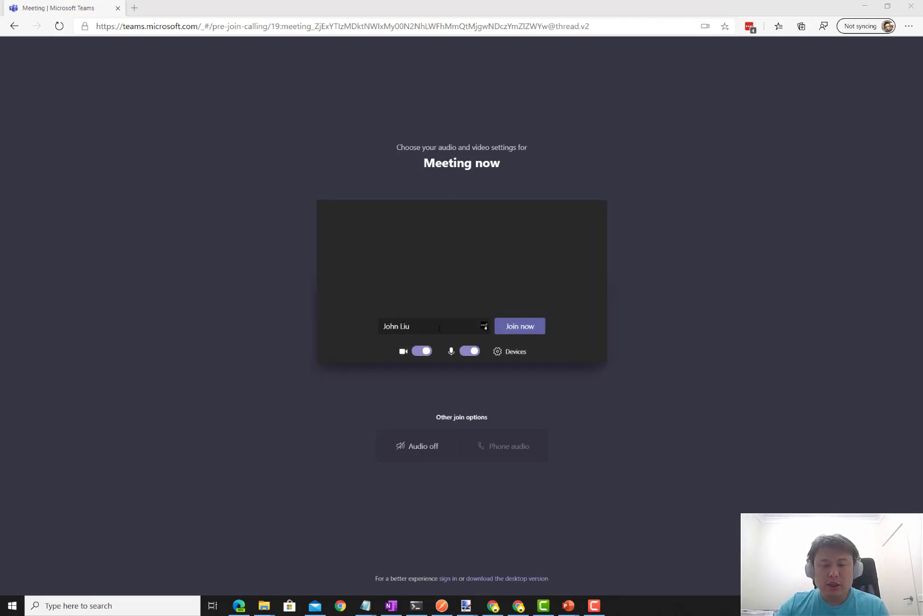
{"action": "left_click", "coordinate": [422, 350]}
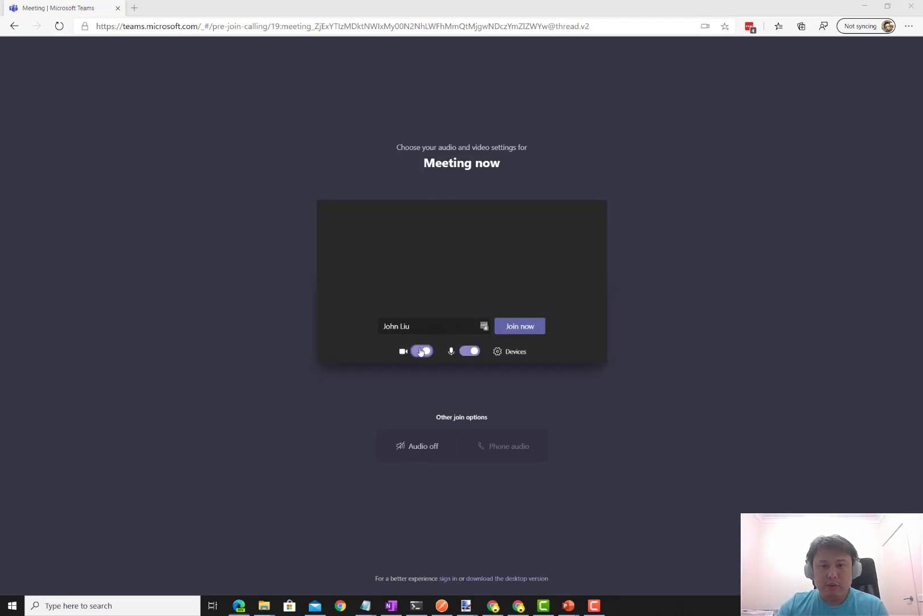
{"action": "left_click", "coordinate": [469, 353]}
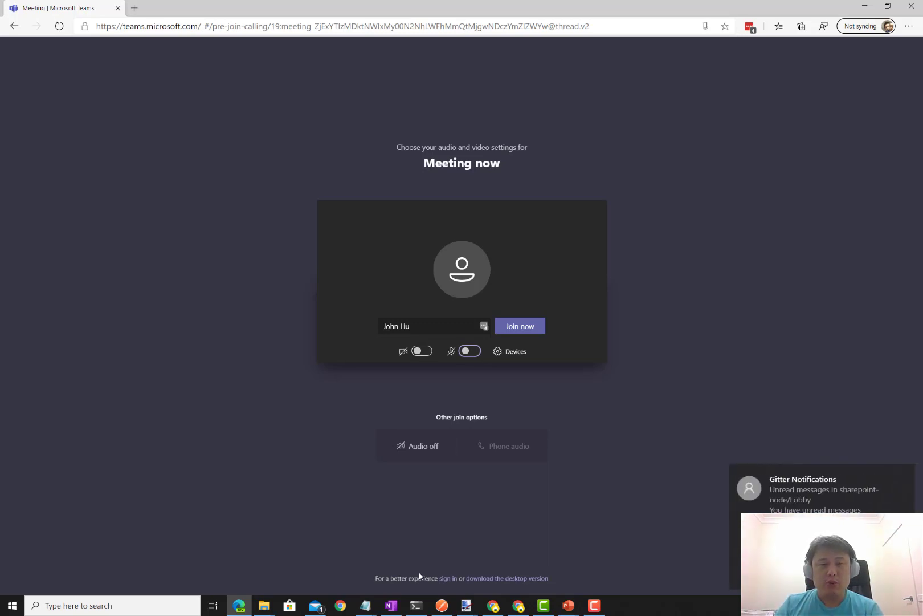
{"action": "left_click", "coordinate": [734, 499]}
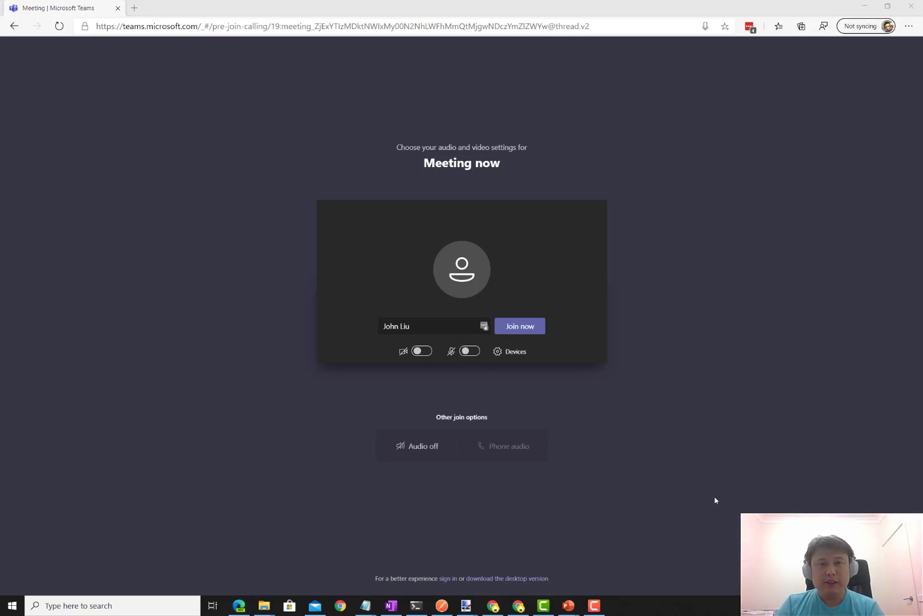